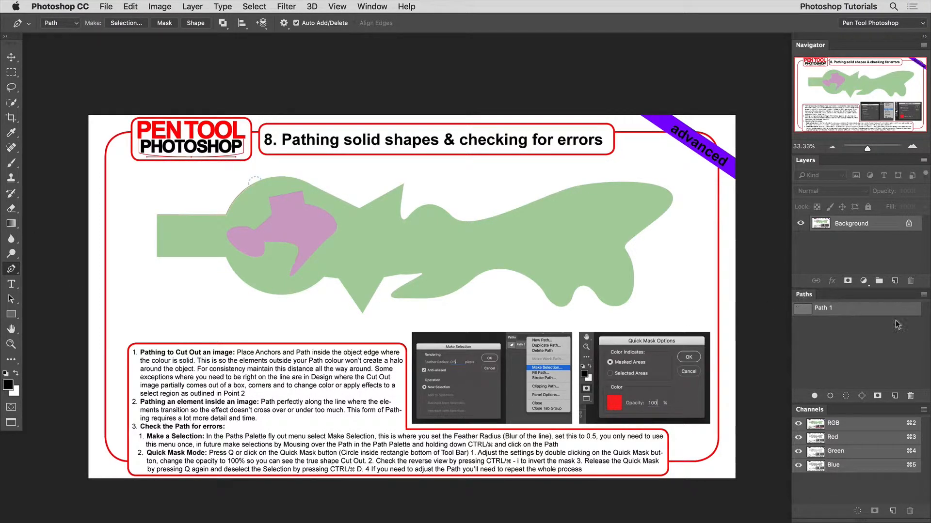
Select Path 1 and reactivate its anchors near the dashed marker on the circle to resume the outline
{"action": "left_click", "coordinate": [834, 338]}
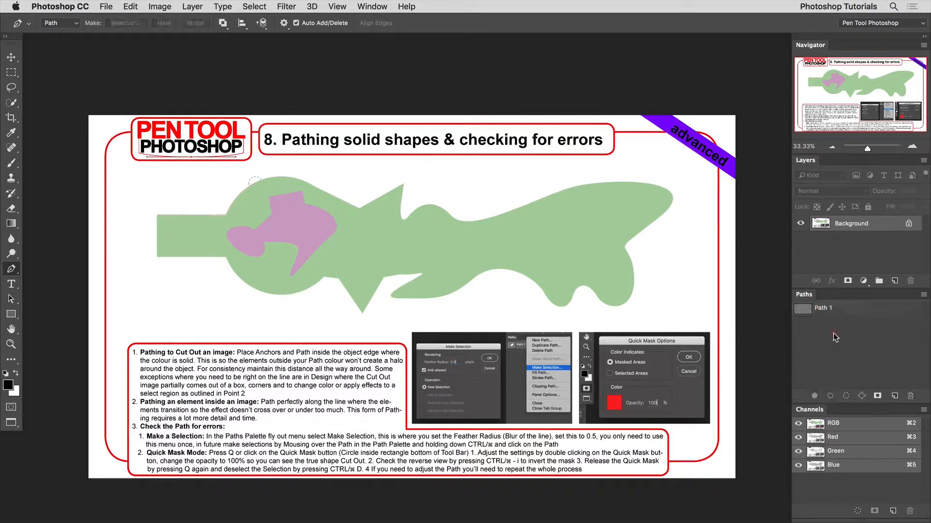
{"action": "left_click", "coordinate": [824, 308]}
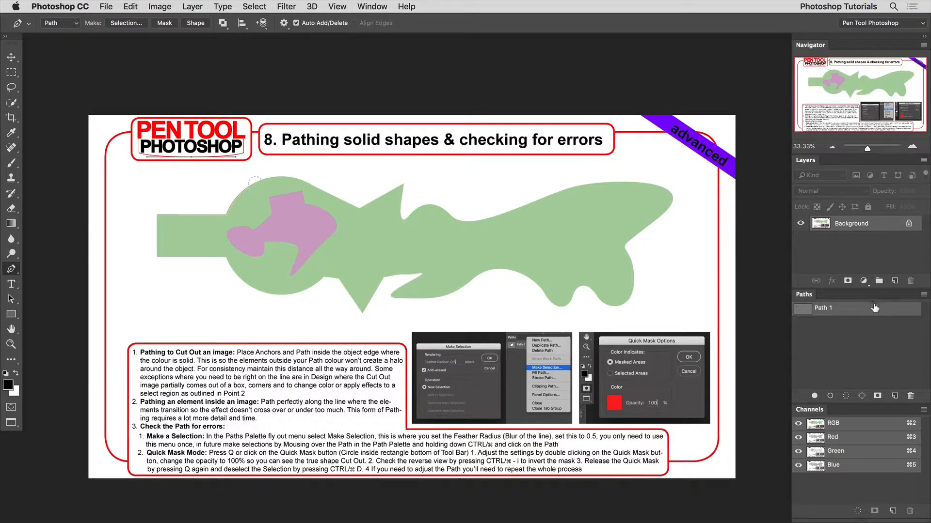
{"action": "key", "text": "super"}
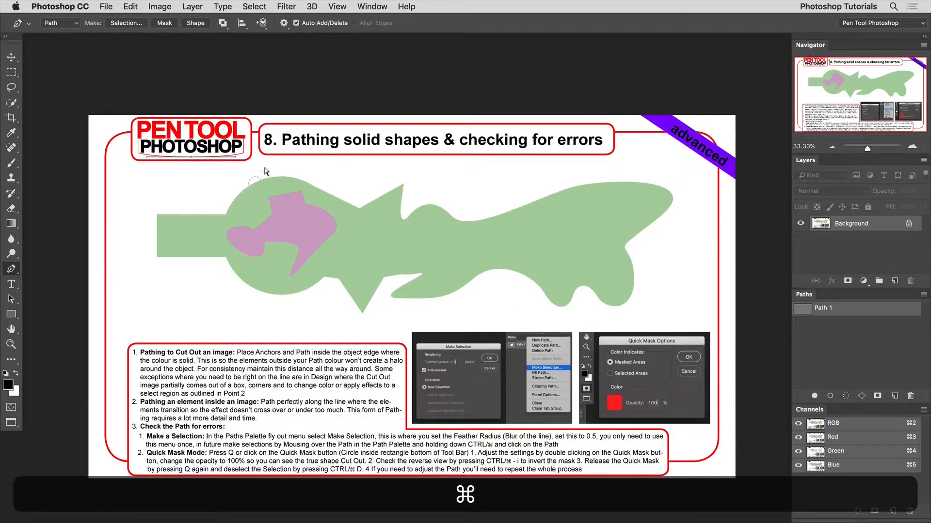
{"action": "left_click_drag", "start_coordinate": [265, 170], "coordinate": [242, 201]}
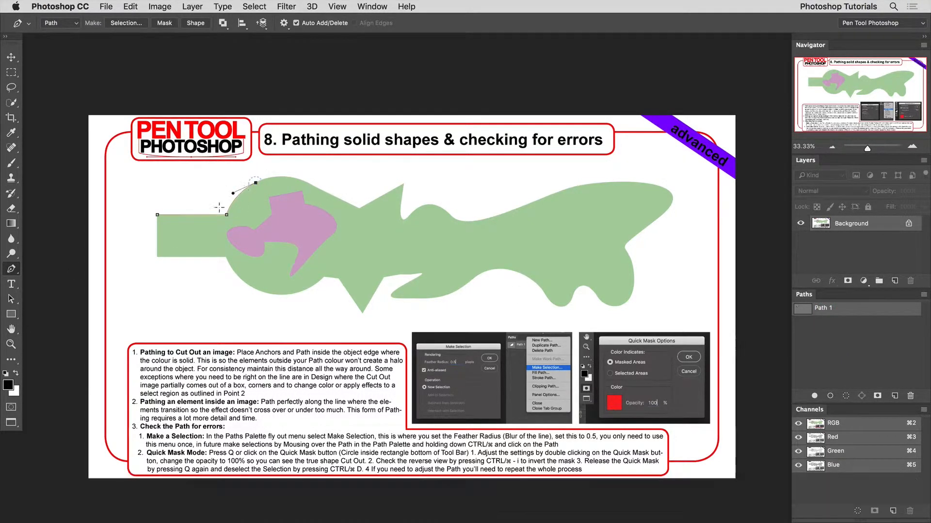
Examine how closely the existing path follows the circle's edge between the bar's corner and the dashed marker
{"action": "scroll", "coordinate": [257, 184], "scroll_direction": "up", "scroll_amount": 5}
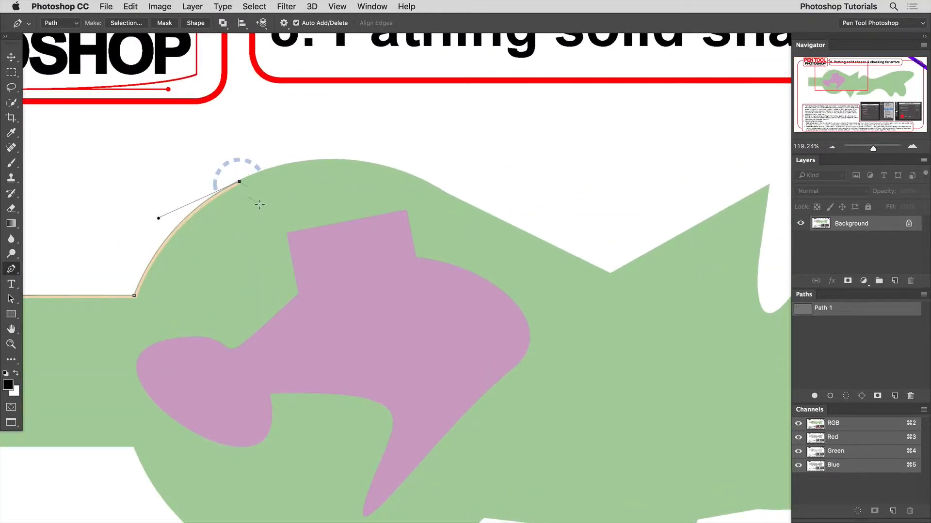
{"action": "left_click_drag", "start_coordinate": [231, 203], "coordinate": [248, 212]}
{"action": "left_click_drag", "start_coordinate": [241, 222], "coordinate": [466, 239]}
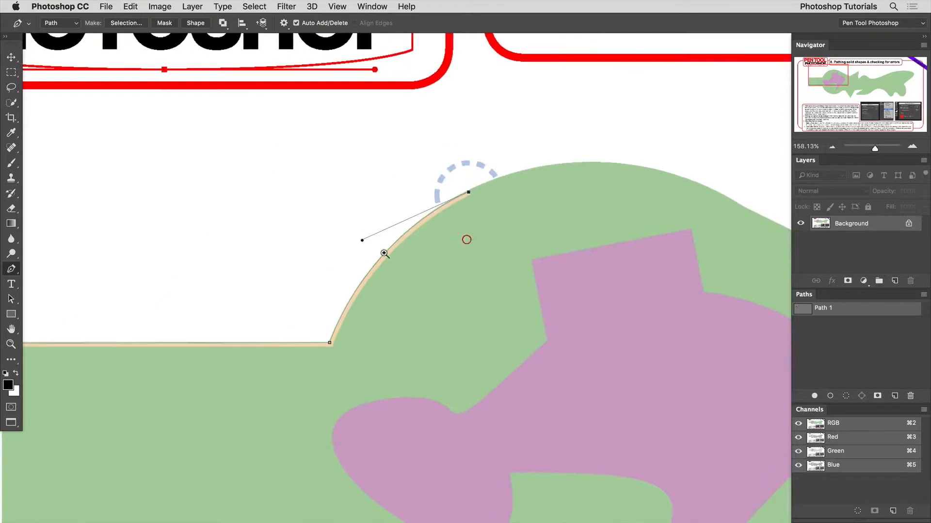
{"action": "left_click_drag", "start_coordinate": [385, 254], "coordinate": [438, 278]}
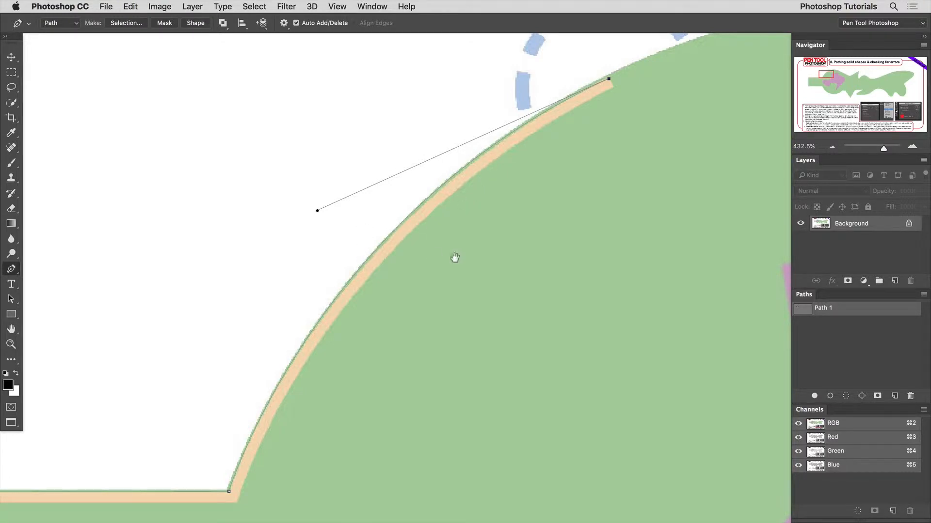
{"action": "left_click_drag", "start_coordinate": [488, 260], "coordinate": [448, 252]}
{"action": "left_click_drag", "start_coordinate": [519, 203], "coordinate": [181, 275]}
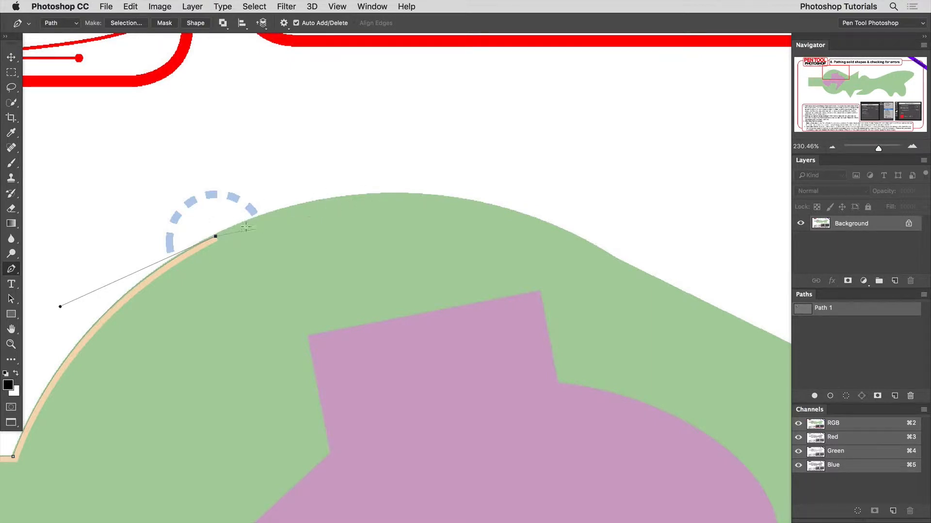
Continue the path with a smooth anchor just past the dashed marker and nudge it into place on the circle's edge
{"action": "left_click_drag", "start_coordinate": [202, 245], "coordinate": [270, 270]}
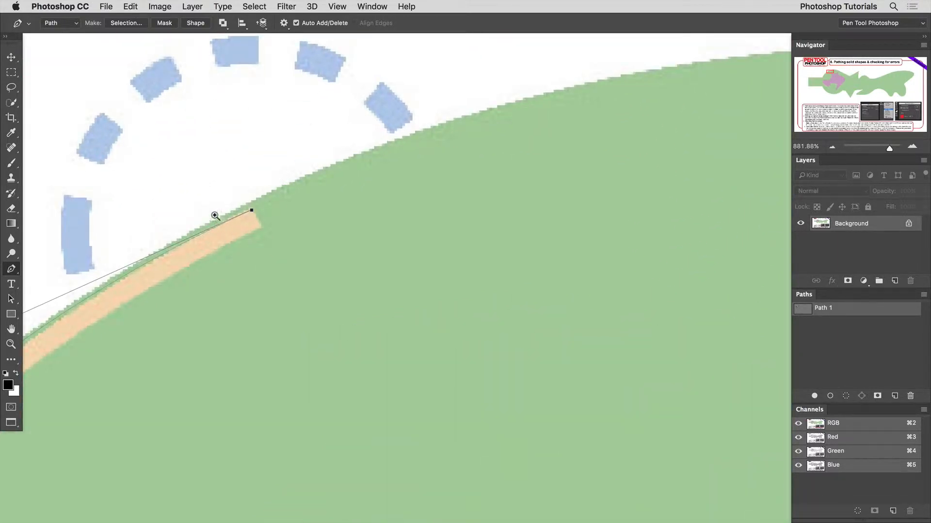
{"action": "left_click", "coordinate": [362, 146]}
{"action": "left_click", "coordinate": [467, 115]}
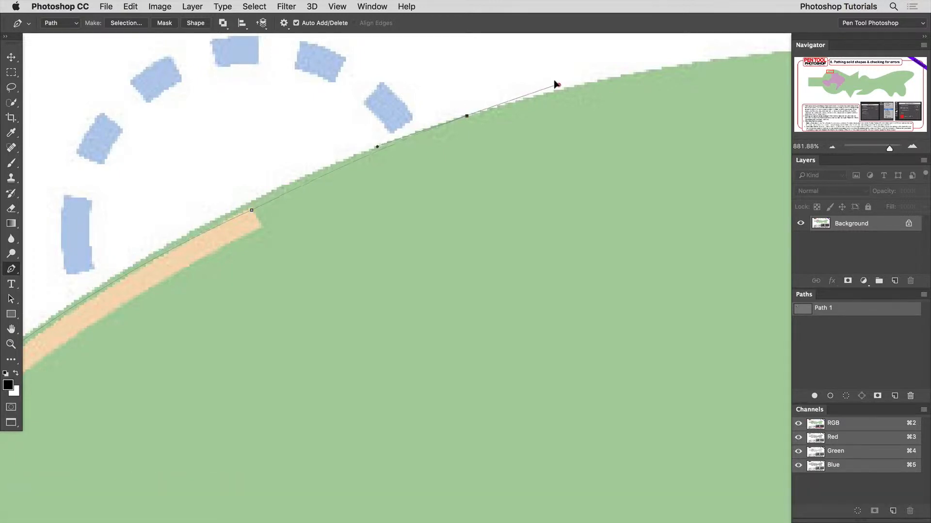
{"action": "left_click_drag", "start_coordinate": [427, 129], "coordinate": [469, 158]}
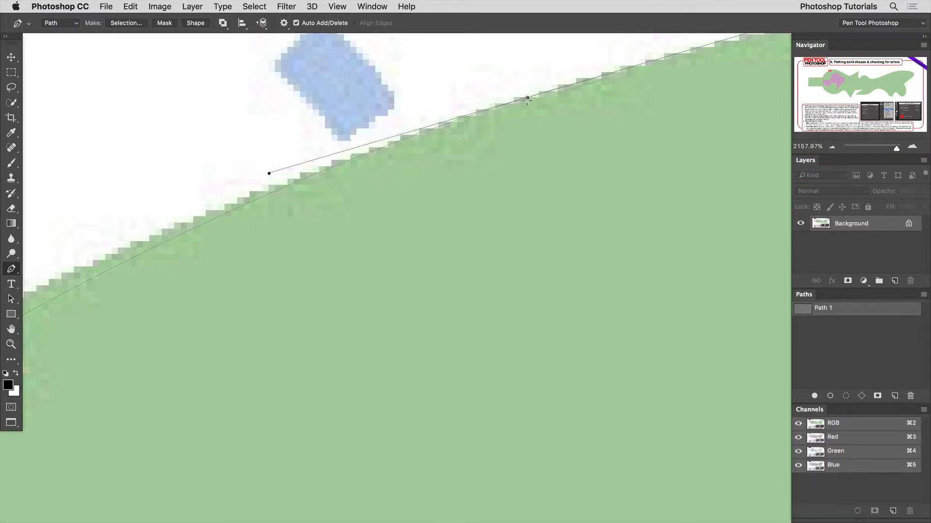
{"action": "key", "text": "shift+Down"}
{"action": "key", "text": "shift+Up"}
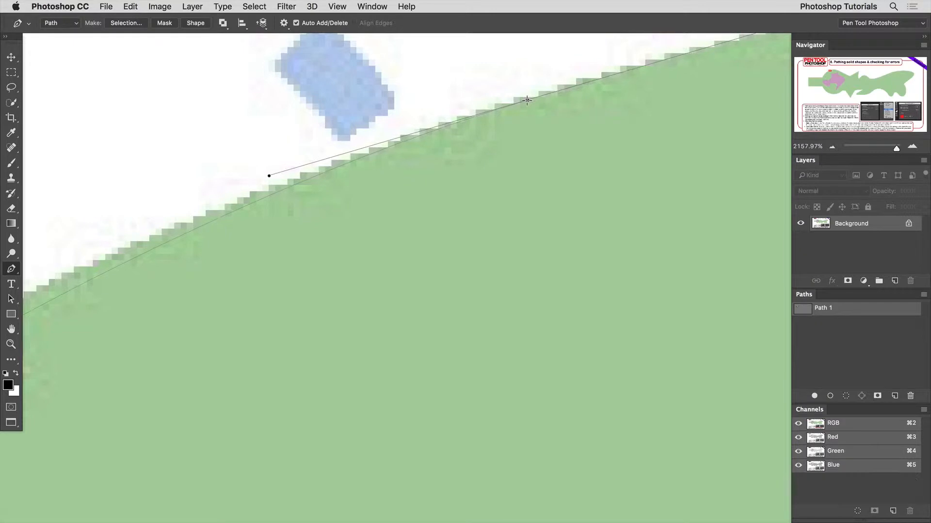
Continue the path with smooth anchors over the top of the circle to where the curve meets the straight slope
{"action": "left_click_drag", "start_coordinate": [544, 126], "coordinate": [363, 188]}
{"action": "left_click_drag", "start_coordinate": [546, 167], "coordinate": [479, 158]}
{"action": "left_click_drag", "start_coordinate": [475, 157], "coordinate": [68, 210]}
{"action": "left_click_drag", "start_coordinate": [170, 222], "coordinate": [143, 217]}
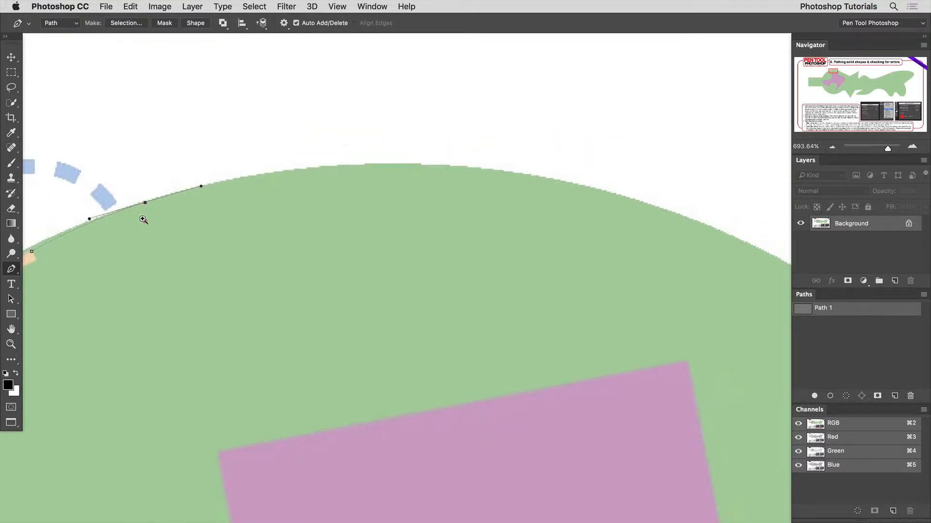
{"action": "left_click_drag", "start_coordinate": [395, 166], "coordinate": [492, 166]}
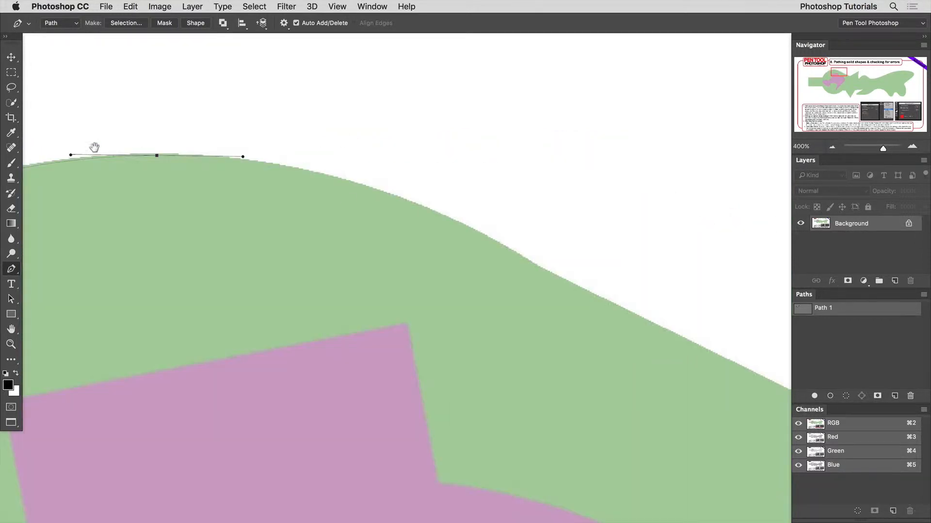
{"action": "left_click_drag", "start_coordinate": [289, 199], "coordinate": [202, 197]}
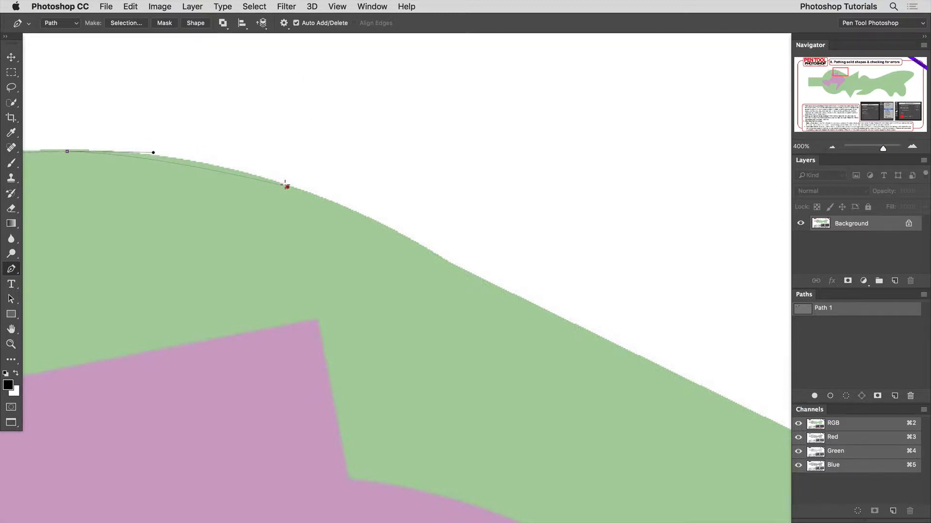
{"action": "left_click_drag", "start_coordinate": [323, 197], "coordinate": [353, 209]}
{"action": "left_click_drag", "start_coordinate": [437, 254], "coordinate": [462, 271]}
Path down the straight slope to the V notch and redirect the notch anchor's outgoing handle up the opposite edge
{"action": "scroll", "coordinate": [485, 281], "scroll_direction": "right", "scroll_amount": 5}
{"action": "scroll", "coordinate": [485, 281], "scroll_direction": "down", "scroll_amount": 2}
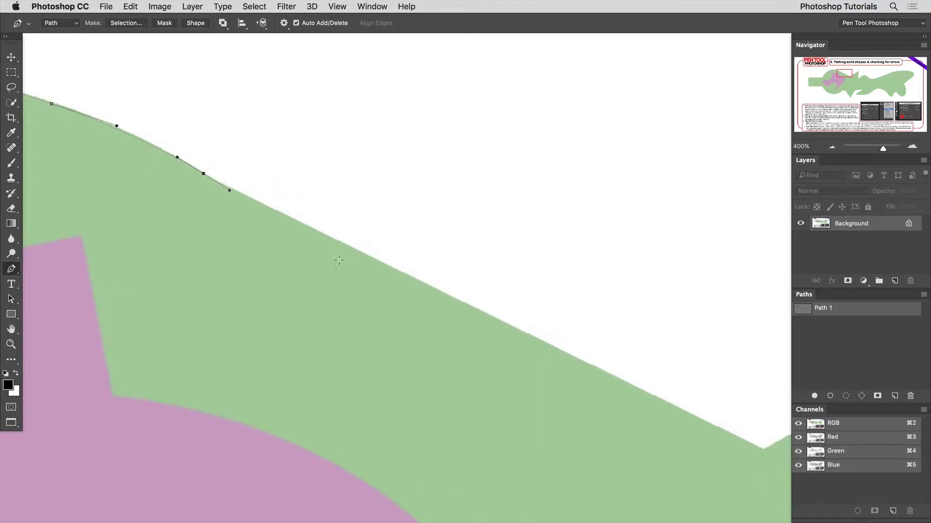
{"action": "left_click_drag", "start_coordinate": [366, 255], "coordinate": [401, 272]}
{"action": "scroll", "coordinate": [400, 270], "scroll_direction": "right", "scroll_amount": 5}
{"action": "scroll", "coordinate": [400, 270], "scroll_direction": "down", "scroll_amount": 2}
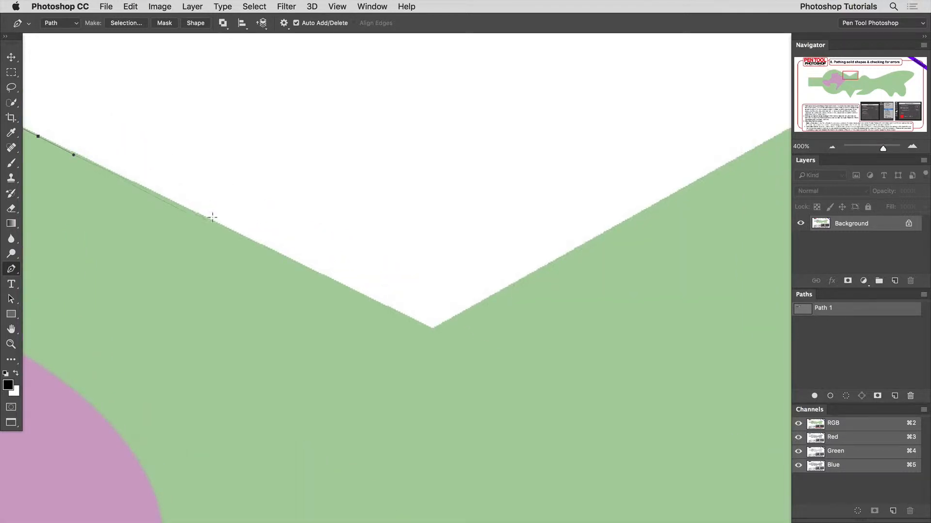
{"action": "left_click_drag", "start_coordinate": [220, 226], "coordinate": [257, 245]}
{"action": "scroll", "coordinate": [258, 245], "scroll_direction": "right", "scroll_amount": 5}
{"action": "scroll", "coordinate": [257, 246], "scroll_direction": "down", "scroll_amount": 2}
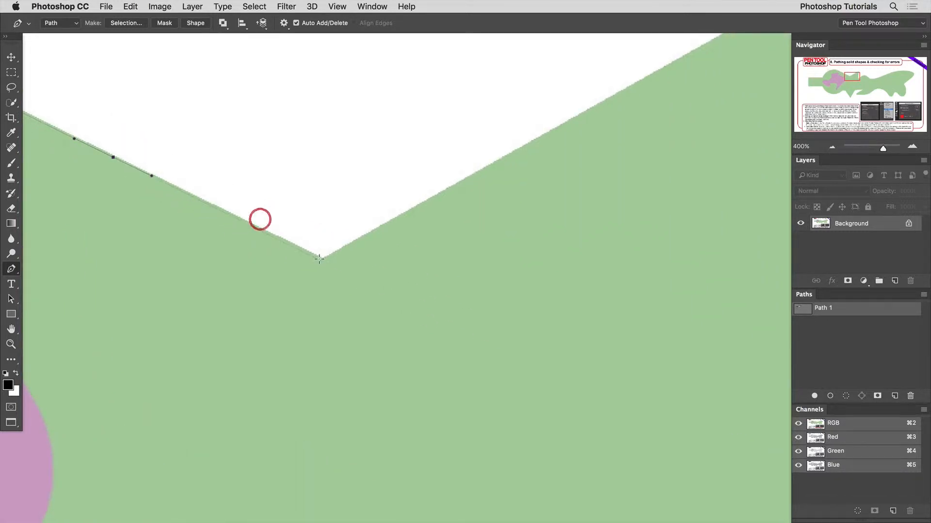
{"action": "left_click_drag", "start_coordinate": [322, 260], "coordinate": [367, 231]}
{"action": "key", "text": "alt"}
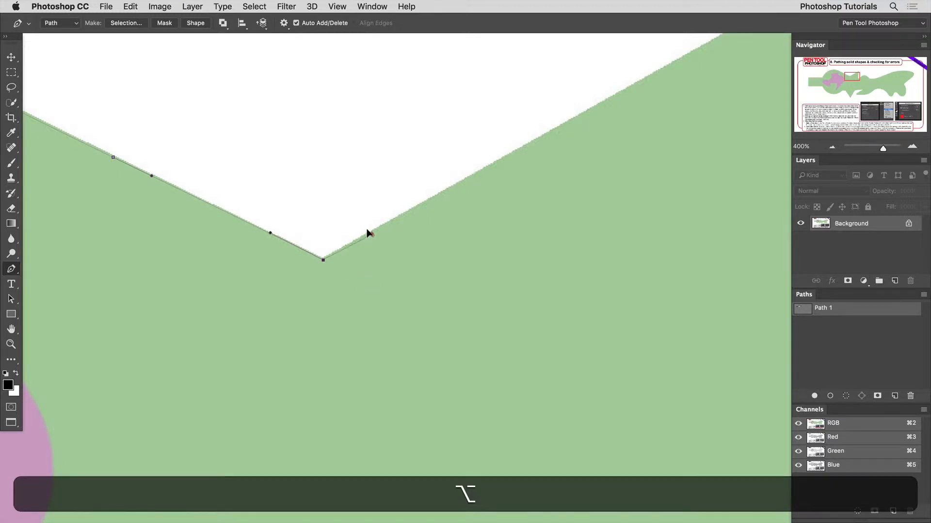
Extend the path up to an anchor at the spike's tip and review the outline drawn so far
{"action": "scroll", "coordinate": [416, 211], "scroll_direction": "right", "scroll_amount": 5}
{"action": "scroll", "coordinate": [417, 212], "scroll_direction": "up", "scroll_amount": 3}
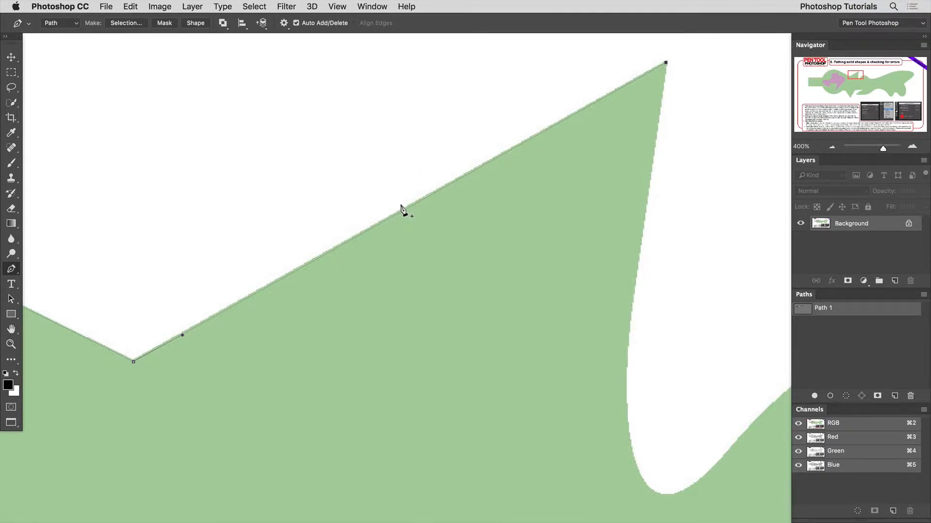
{"action": "left_click", "coordinate": [454, 219], "text": "alt"}
{"action": "left_click", "coordinate": [454, 219], "text": "alt"}
{"action": "left_click", "coordinate": [454, 219], "text": "alt"}
{"action": "left_click", "coordinate": [454, 220], "text": "alt"}
{"action": "left_click", "coordinate": [453, 220], "text": "alt"}
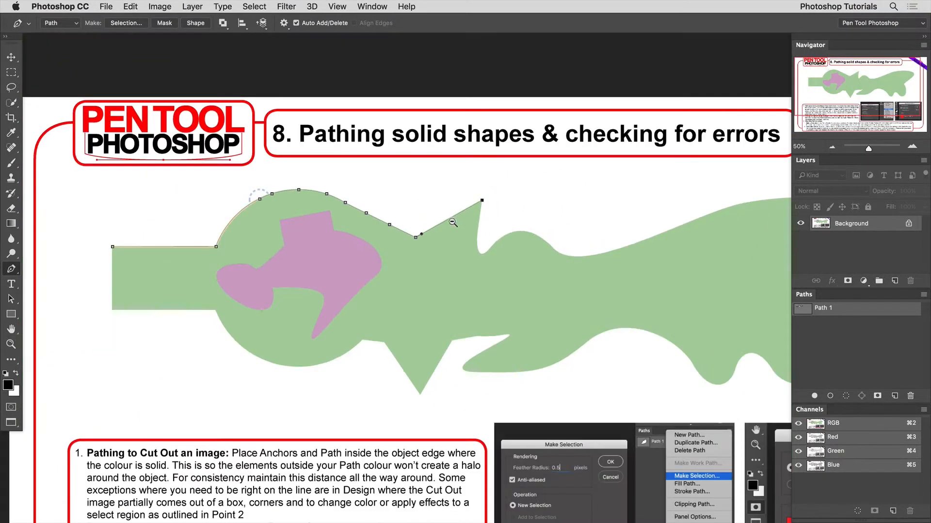
{"action": "left_click", "coordinate": [489, 207], "text": "super"}
{"action": "left_click", "coordinate": [489, 207], "text": "super"}
{"action": "left_click", "coordinate": [489, 207], "text": "super"}
{"action": "left_click", "coordinate": [489, 207], "text": "super"}
{"action": "left_click", "coordinate": [489, 207], "text": "super"}
{"action": "left_click_drag", "start_coordinate": [454, 236], "coordinate": [479, 155]}
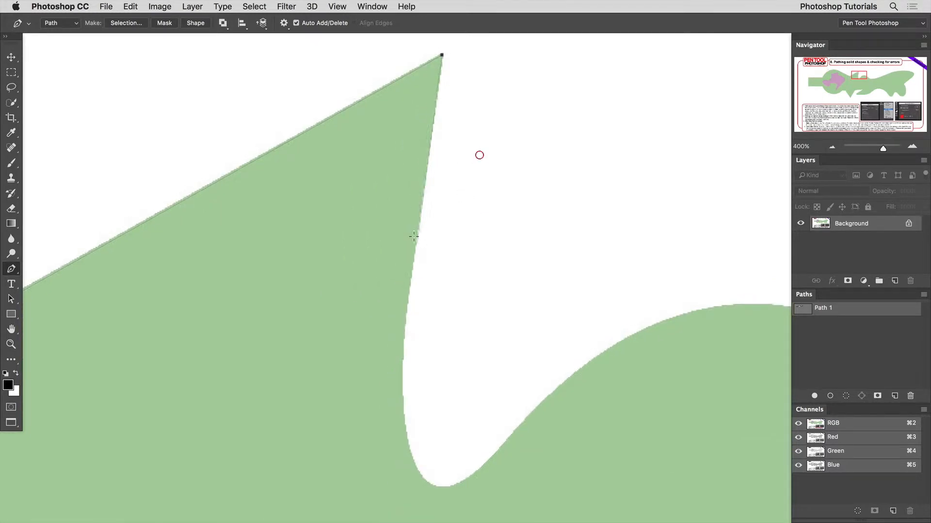
Path down the far side of the spike and around the narrow U-shaped valley with smooth anchors
{"action": "left_click_drag", "start_coordinate": [414, 237], "coordinate": [411, 277]}
{"action": "left_click_drag", "start_coordinate": [436, 241], "coordinate": [441, 202]}
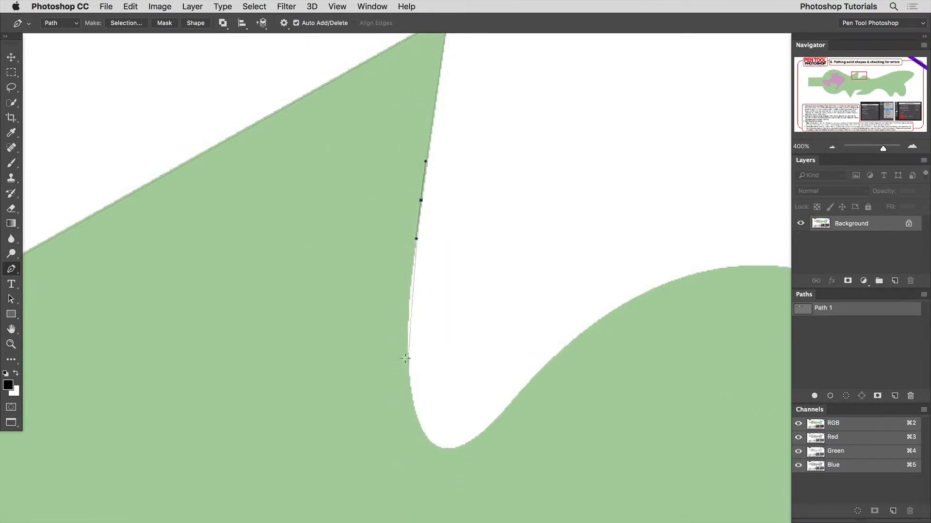
{"action": "left_click_drag", "start_coordinate": [406, 349], "coordinate": [342, 271]}
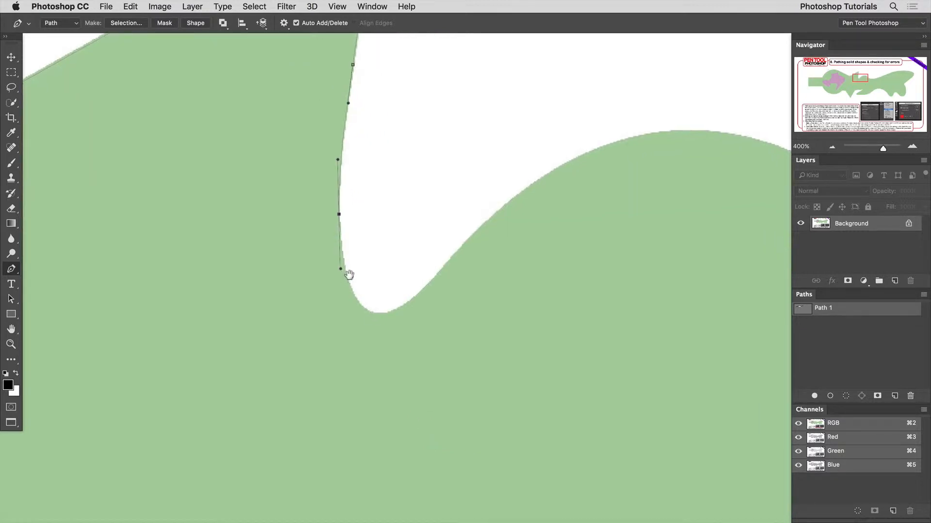
{"action": "left_click", "coordinate": [377, 316]}
{"action": "left_click_drag", "start_coordinate": [377, 315], "coordinate": [407, 319]}
{"action": "left_click_drag", "start_coordinate": [452, 255], "coordinate": [190, 315]}
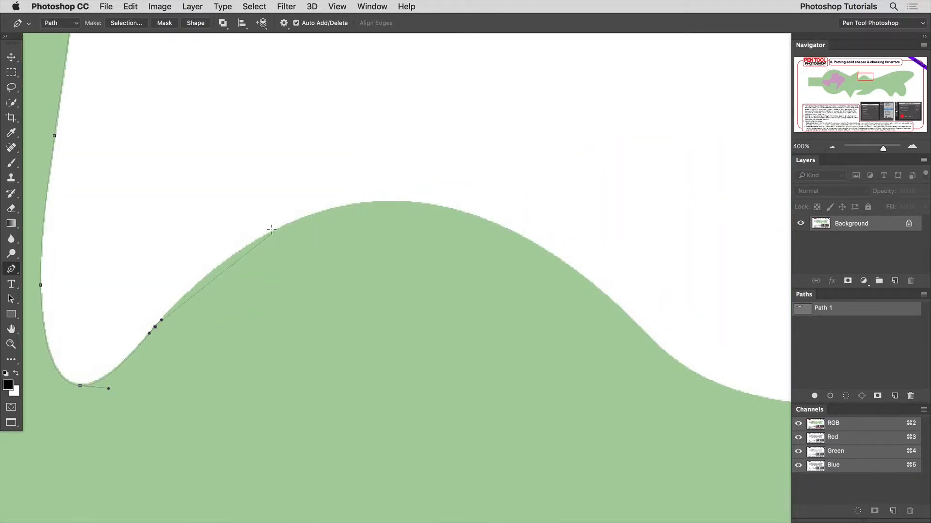
Continue the path with smooth anchors over the rounded hump and down its far side
{"action": "left_click_drag", "start_coordinate": [273, 231], "coordinate": [346, 195]}
{"action": "left_click_drag", "start_coordinate": [433, 207], "coordinate": [454, 212]}
{"action": "left_click_drag", "start_coordinate": [497, 237], "coordinate": [229, 198]}
{"action": "left_click_drag", "start_coordinate": [323, 244], "coordinate": [382, 297]}
{"action": "left_click_drag", "start_coordinate": [381, 297], "coordinate": [134, 141]}
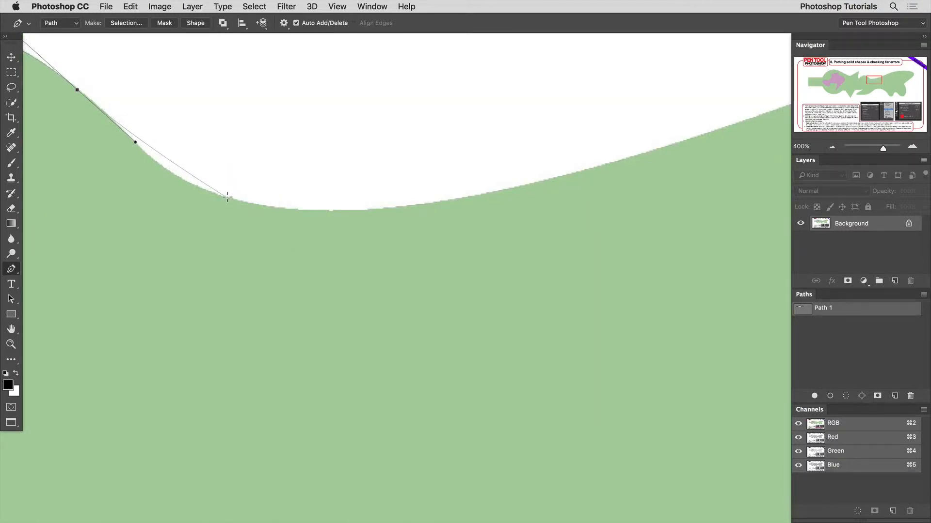
Path through the shallow valley after the hump, placing smooth anchors along the green edge
{"action": "left_click_drag", "start_coordinate": [230, 199], "coordinate": [306, 222]}
{"action": "left_click_drag", "start_coordinate": [306, 221], "coordinate": [31, 190]}
{"action": "left_click_drag", "start_coordinate": [162, 193], "coordinate": [259, 218]}
{"action": "left_click_drag", "start_coordinate": [355, 232], "coordinate": [172, 229]}
{"action": "left_click_drag", "start_coordinate": [71, 189], "coordinate": [742, 239]}
{"action": "left_click_drag", "start_coordinate": [552, 247], "coordinate": [231, 247]}
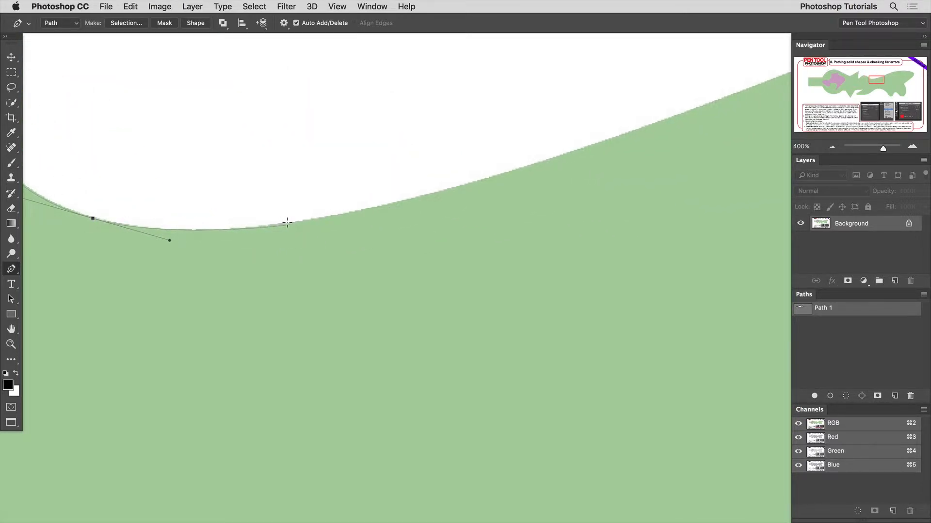
{"action": "left_click_drag", "start_coordinate": [380, 216], "coordinate": [265, 249]}
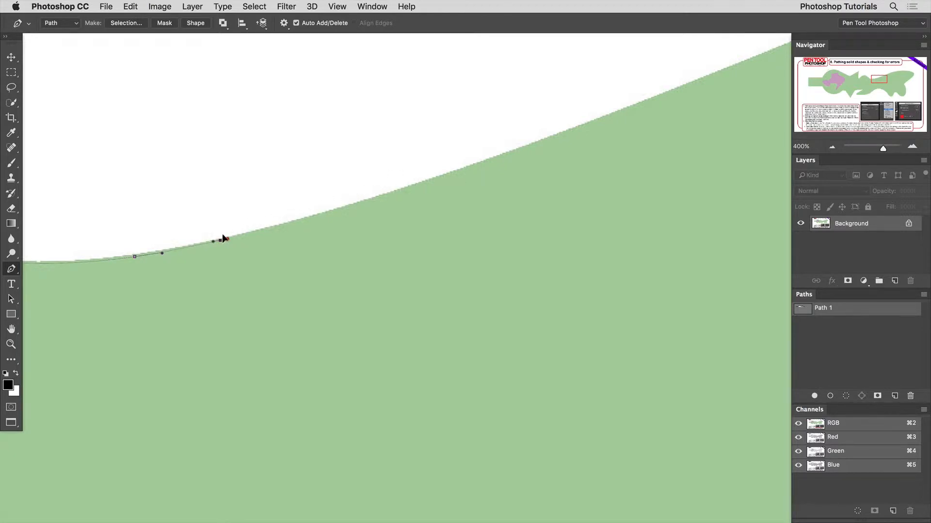
Continue the path up the long gentle slope toward the tail with short-handled smooth anchors
{"action": "left_click_drag", "start_coordinate": [315, 217], "coordinate": [337, 210]}
{"action": "left_click_drag", "start_coordinate": [389, 197], "coordinate": [287, 226]}
{"action": "left_click_drag", "start_coordinate": [233, 270], "coordinate": [321, 264]}
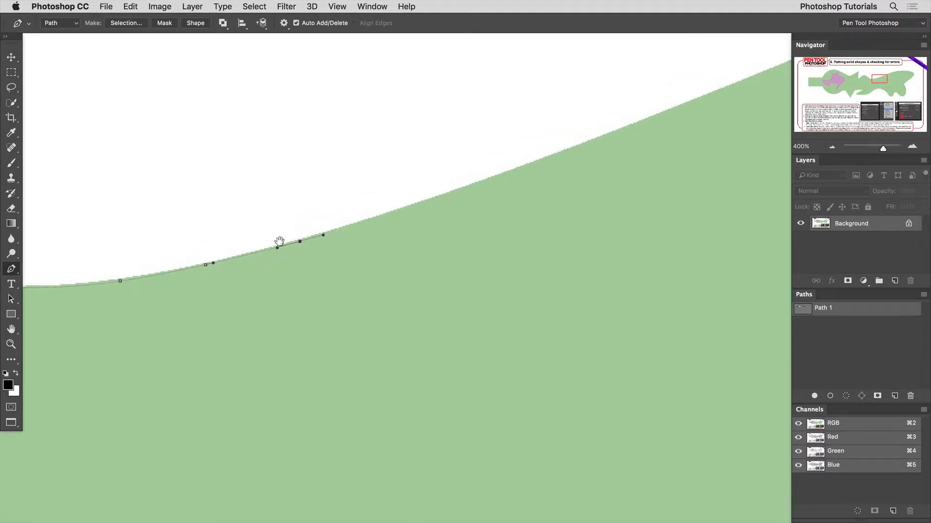
{"action": "left_click_drag", "start_coordinate": [390, 236], "coordinate": [333, 268]}
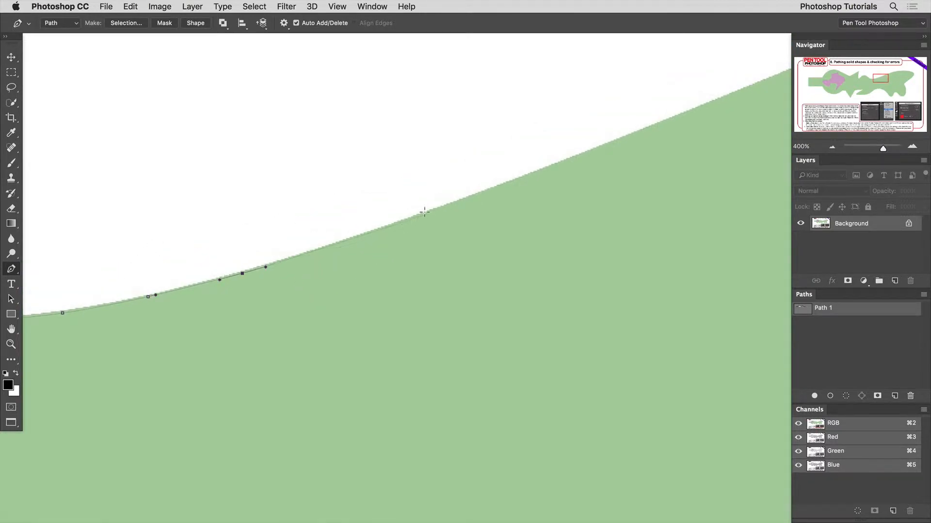
{"action": "left_click_drag", "start_coordinate": [428, 213], "coordinate": [163, 301]}
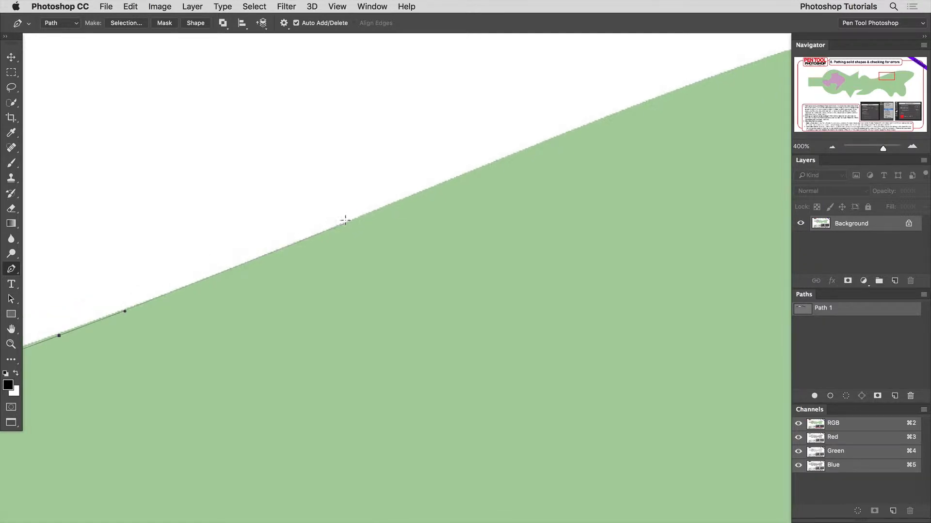
Try one long curve onto the tail's upper edge, undo it, and path that edge with shorter smooth segments
{"action": "left_click", "coordinate": [475, 212], "text": "alt"}
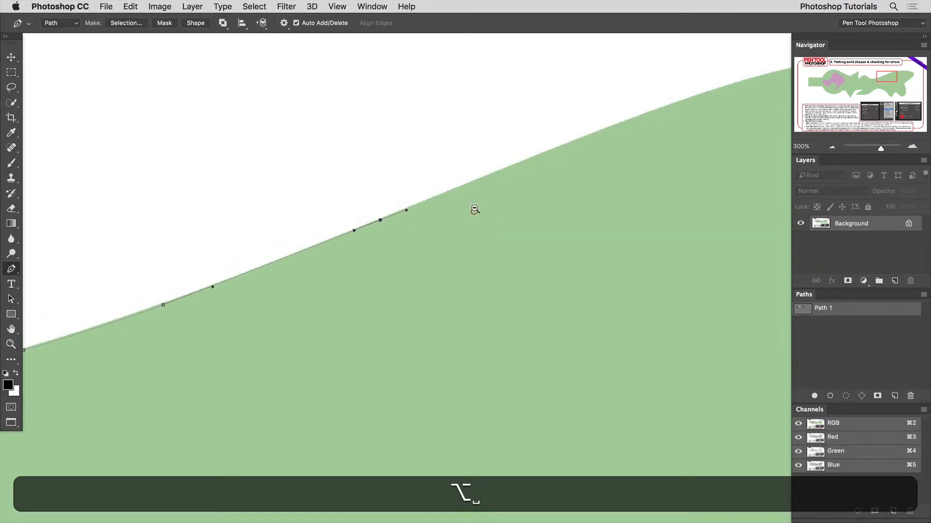
{"action": "left_click", "coordinate": [475, 212], "text": "alt"}
{"action": "left_click_drag", "start_coordinate": [476, 211], "coordinate": [197, 295]}
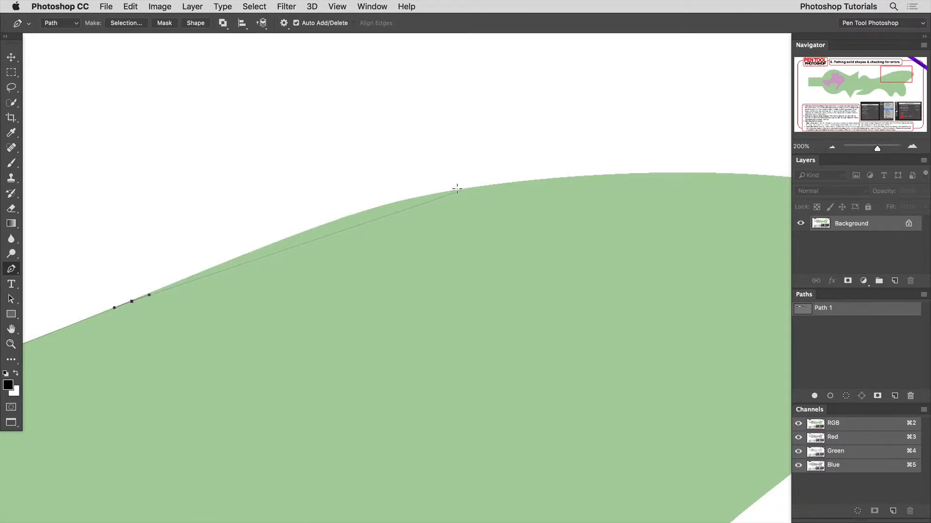
{"action": "left_click_drag", "start_coordinate": [460, 191], "coordinate": [574, 173]}
{"action": "key", "text": "super+z"}
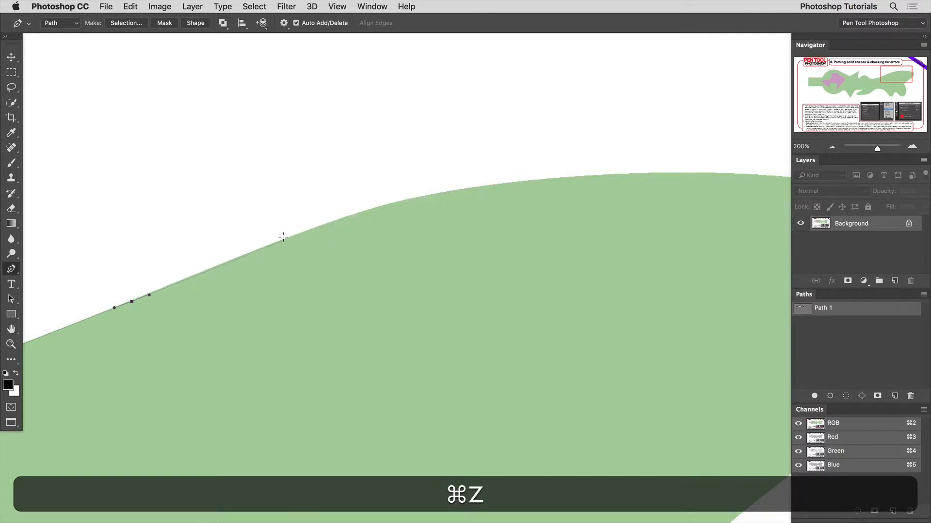
{"action": "left_click_drag", "start_coordinate": [285, 239], "coordinate": [301, 231]}
{"action": "left_click_drag", "start_coordinate": [457, 190], "coordinate": [234, 183]}
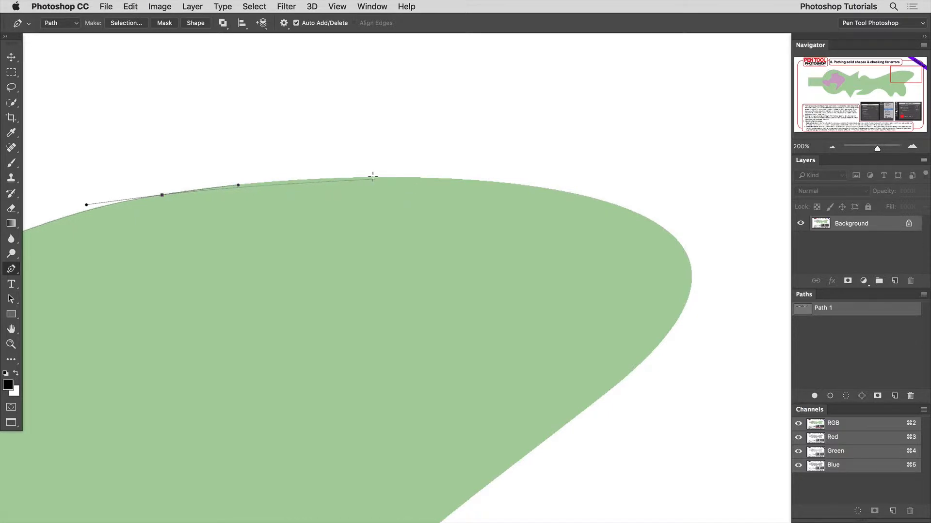
Continue the path over the tail's upper edge and around its rounded tip with smooth anchors just inside the green
{"action": "mouse_move", "coordinate": [317, 180]}
{"action": "left_mouse_down"}
{"action": "mouse_move", "coordinate": [347, 180]}
{"action": "mouse_move", "coordinate": [317, 180]}
{"action": "left_mouse_up"}
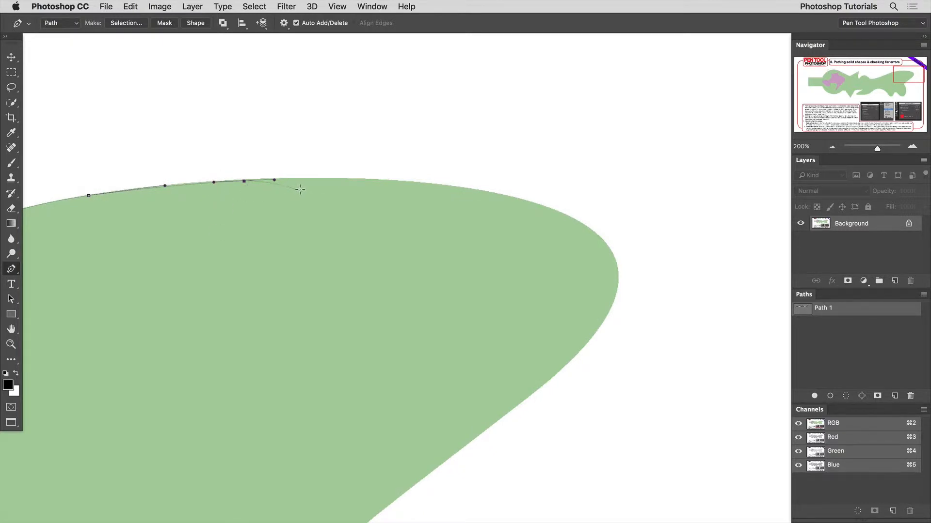
{"action": "left_click_drag", "start_coordinate": [414, 183], "coordinate": [462, 189]}
{"action": "left_click_drag", "start_coordinate": [555, 211], "coordinate": [588, 226]}
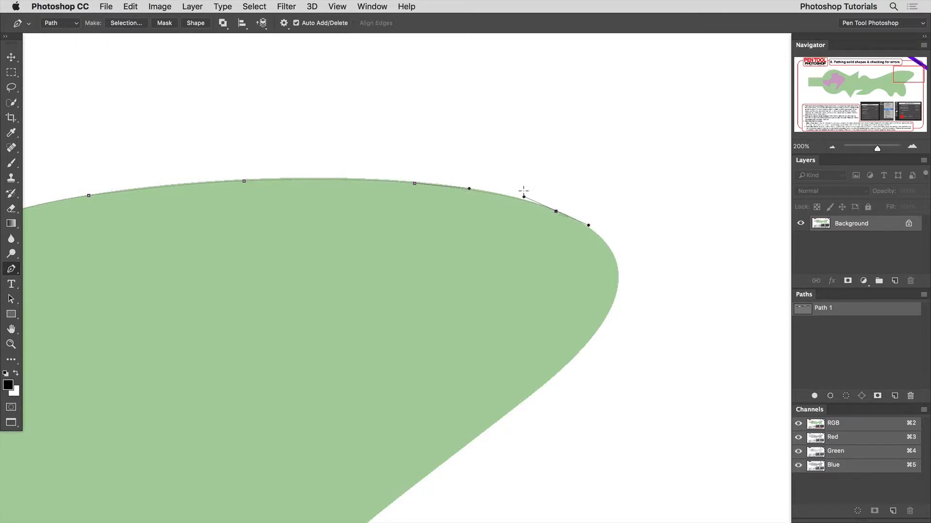
{"action": "scroll", "coordinate": [613, 259], "scroll_direction": "up", "scroll_amount": 1}
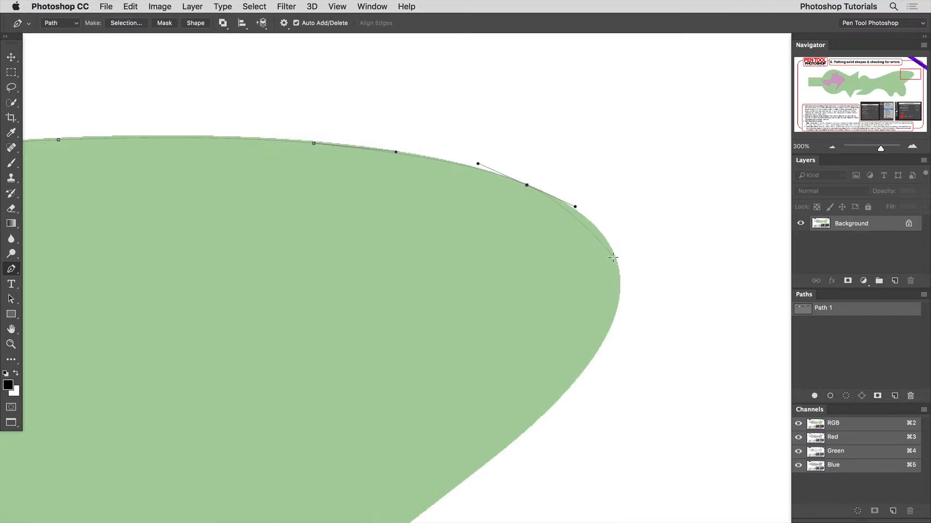
{"action": "left_click_drag", "start_coordinate": [615, 261], "coordinate": [583, 189]}
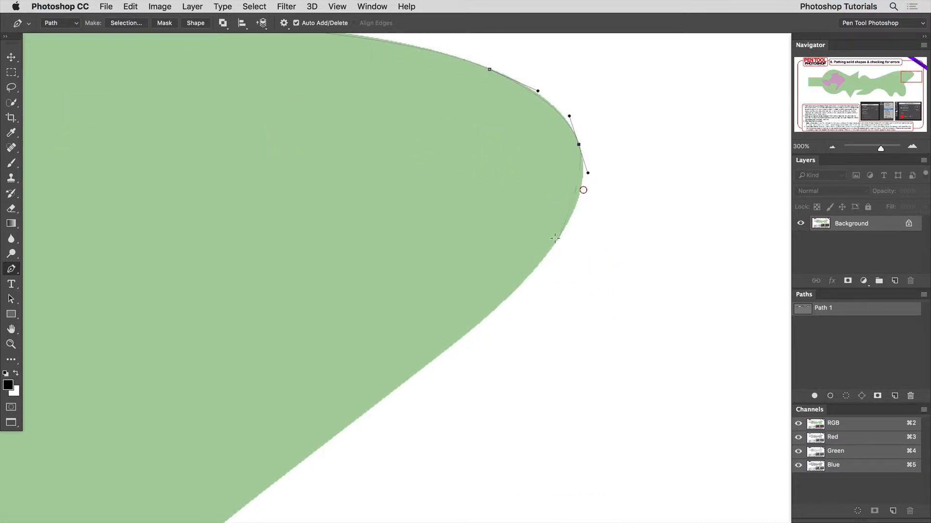
{"action": "left_click_drag", "start_coordinate": [555, 240], "coordinate": [647, 98]}
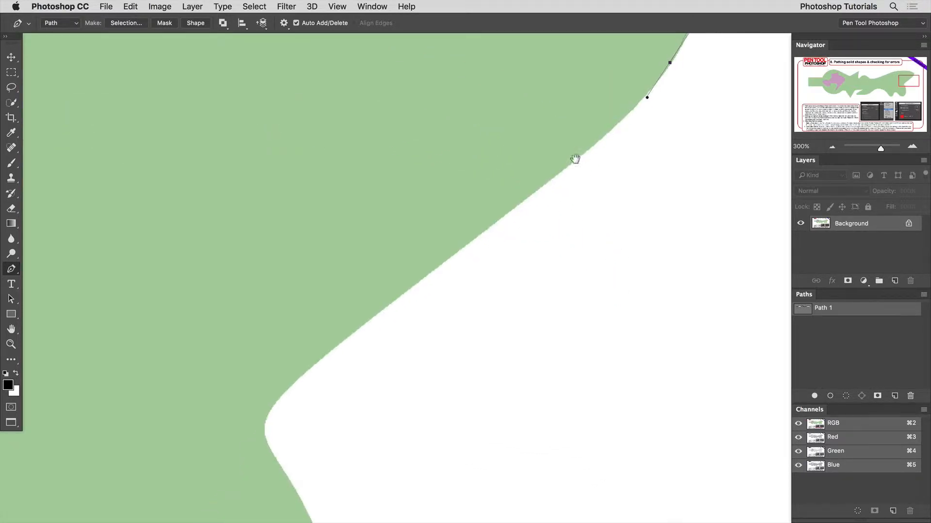
Path down the tail's nearly straight underside and around the tight inward bend, using short handles at the bend
{"action": "left_click_drag", "start_coordinate": [571, 160], "coordinate": [520, 199]}
{"action": "left_click_drag", "start_coordinate": [369, 319], "coordinate": [351, 330]}
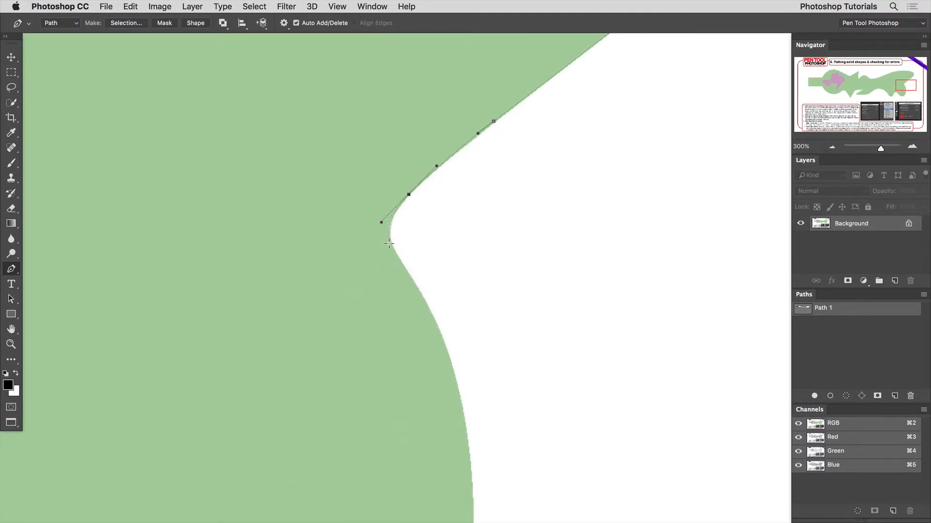
{"action": "left_click_drag", "start_coordinate": [388, 244], "coordinate": [391, 250]}
{"action": "left_click_drag", "start_coordinate": [440, 312], "coordinate": [425, 253]}
{"action": "left_click", "coordinate": [382, 190], "text": "super"}
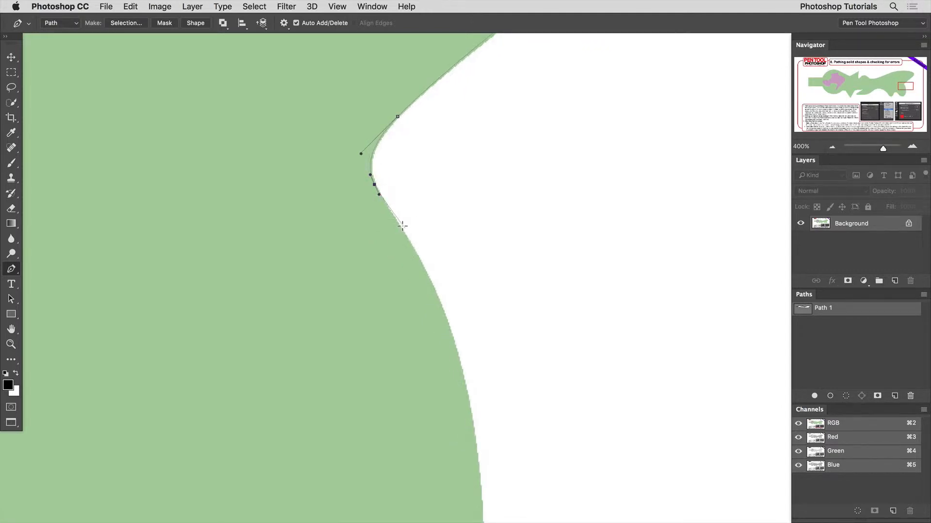
{"action": "left_click", "coordinate": [442, 205], "text": "alt+super"}
Path the outer side of the lobe below the bend with two smooth anchors and shift the upper one onto the edge
{"action": "left_click_drag", "start_coordinate": [450, 292], "coordinate": [417, 250]}
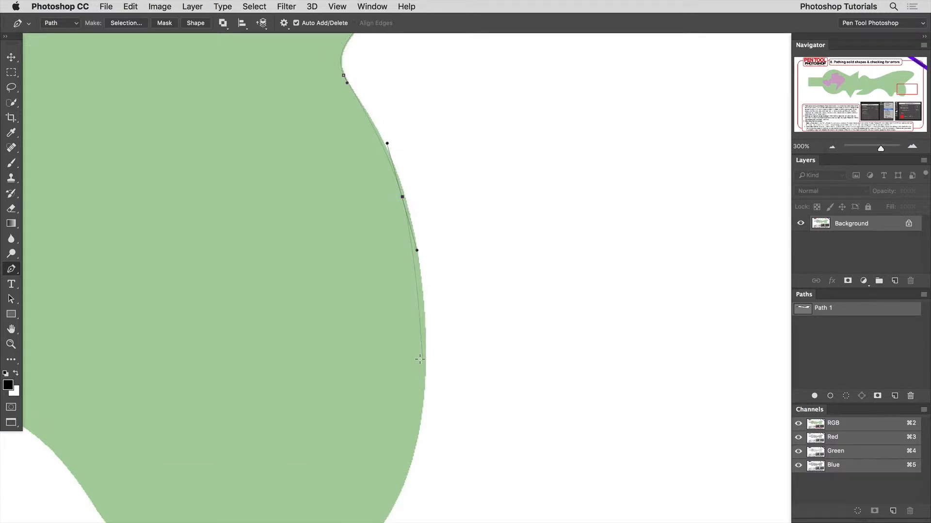
{"action": "left_click_drag", "start_coordinate": [423, 364], "coordinate": [423, 405]}
{"action": "key", "text": "super"}
{"action": "left_click", "coordinate": [399, 196], "text": "super"}
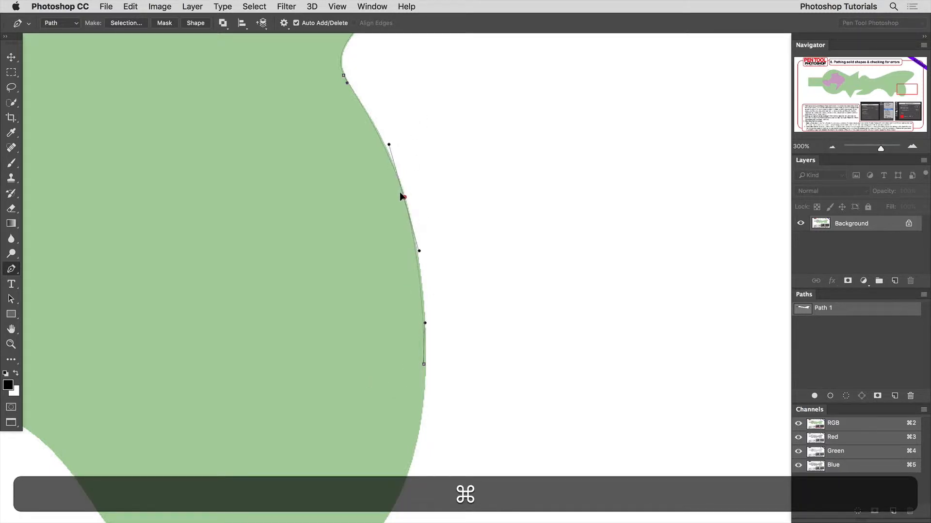
Curve the path around the lobe's rounded bottom and nudge the lowest anchor down three steps to meet the edge
{"action": "key", "text": "space"}
{"action": "left_click_drag", "start_coordinate": [393, 368], "coordinate": [386, 208]}
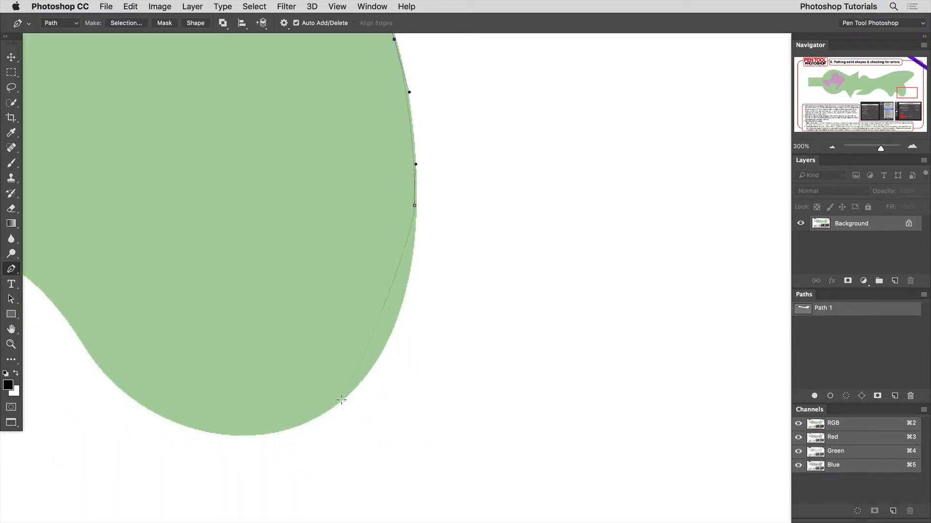
{"action": "left_click_drag", "start_coordinate": [375, 360], "coordinate": [452, 292]}
{"action": "key", "text": "space"}
{"action": "left_click_drag", "start_coordinate": [370, 315], "coordinate": [310, 316]}
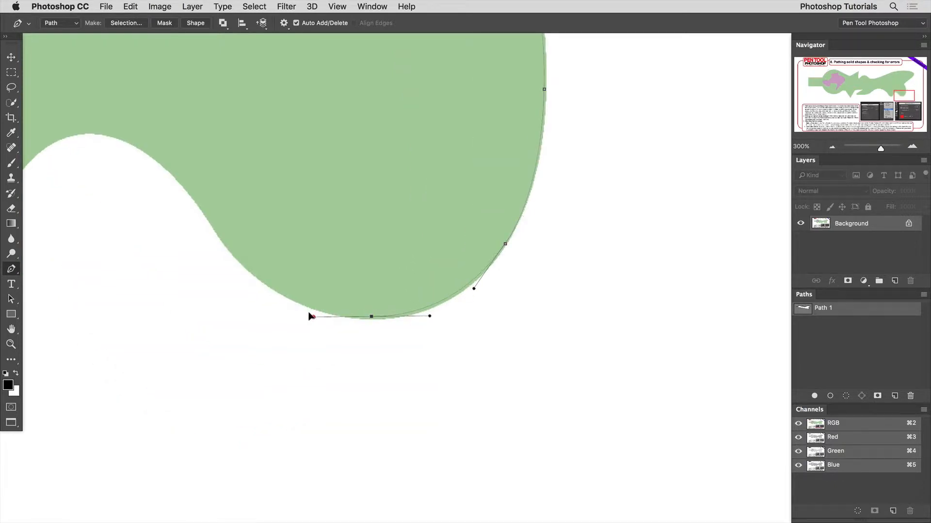
{"action": "key", "text": "super+Down"}
{"action": "key", "text": "super+Down"}
{"action": "key", "text": "super+Down"}
Path up the lobe's far side into the narrow arch, adding two anchors along that segment and fitting them to the edge
{"action": "left_click_drag", "start_coordinate": [252, 272], "coordinate": [401, 363]}
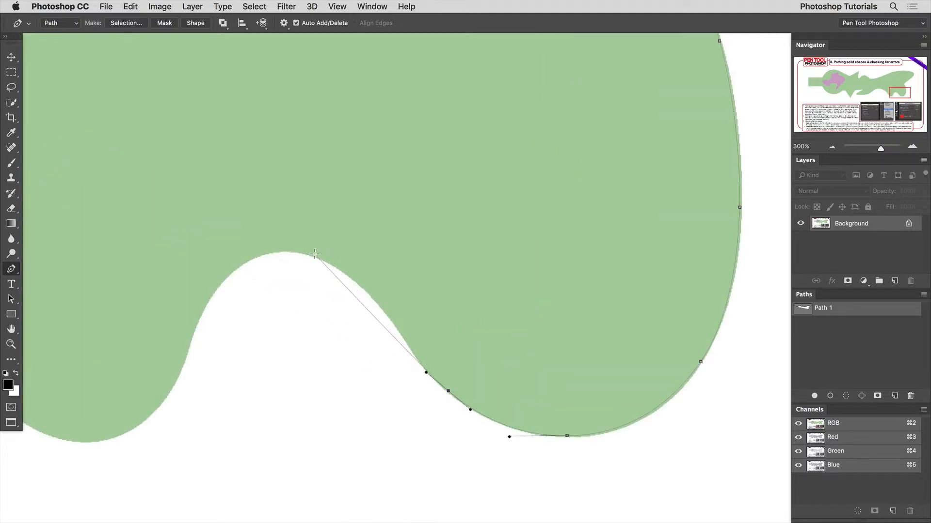
{"action": "left_click_drag", "start_coordinate": [317, 257], "coordinate": [281, 246]}
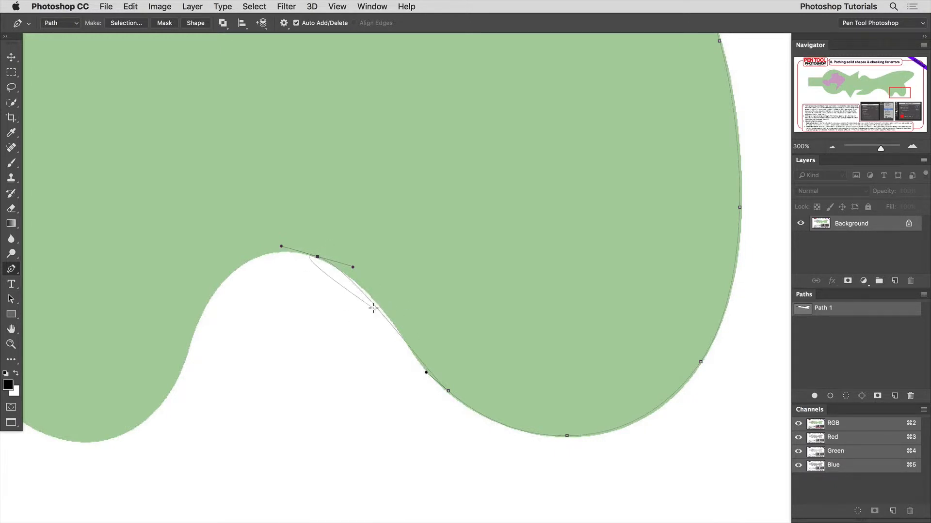
{"action": "left_click", "coordinate": [371, 306]}
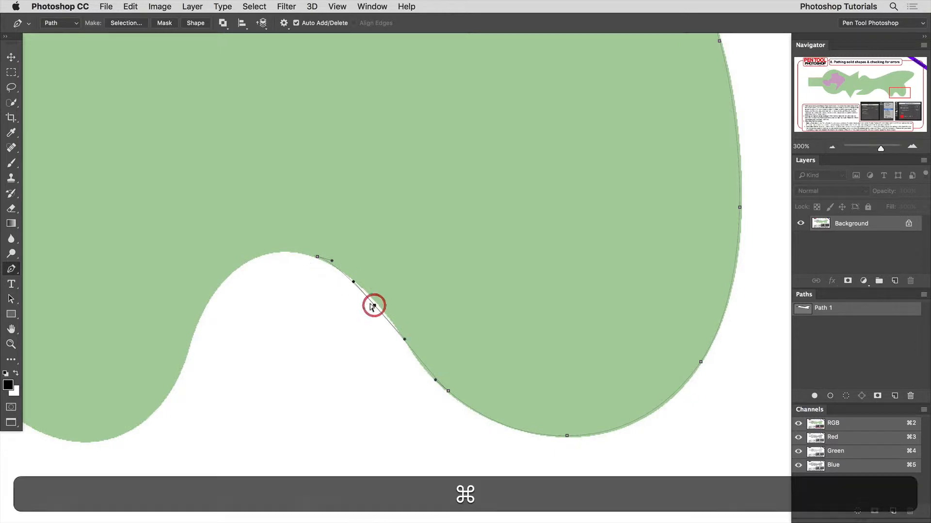
{"action": "left_click", "coordinate": [419, 355]}
{"action": "left_click_drag", "start_coordinate": [419, 355], "coordinate": [417, 357]}
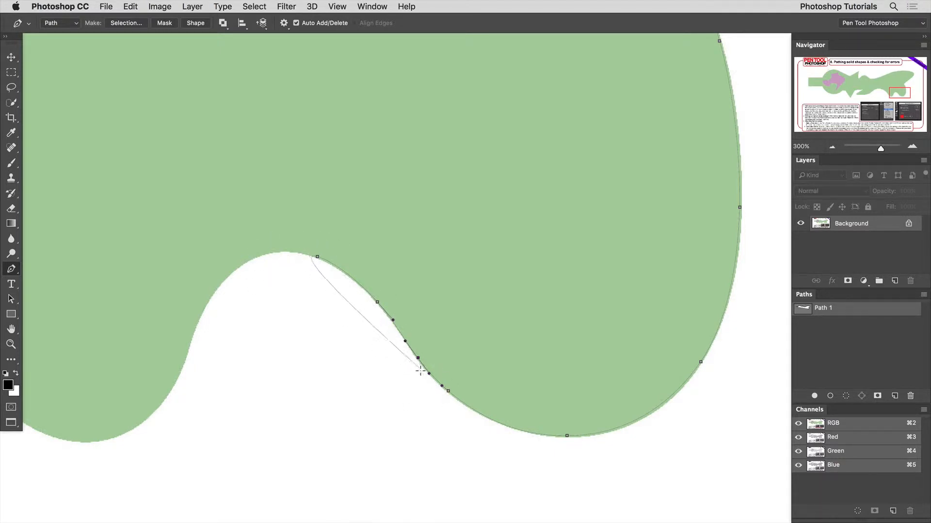
Continue the path over the top of the narrow arch and down its far side with smooth anchors
{"action": "left_click_drag", "start_coordinate": [320, 313], "coordinate": [459, 314]}
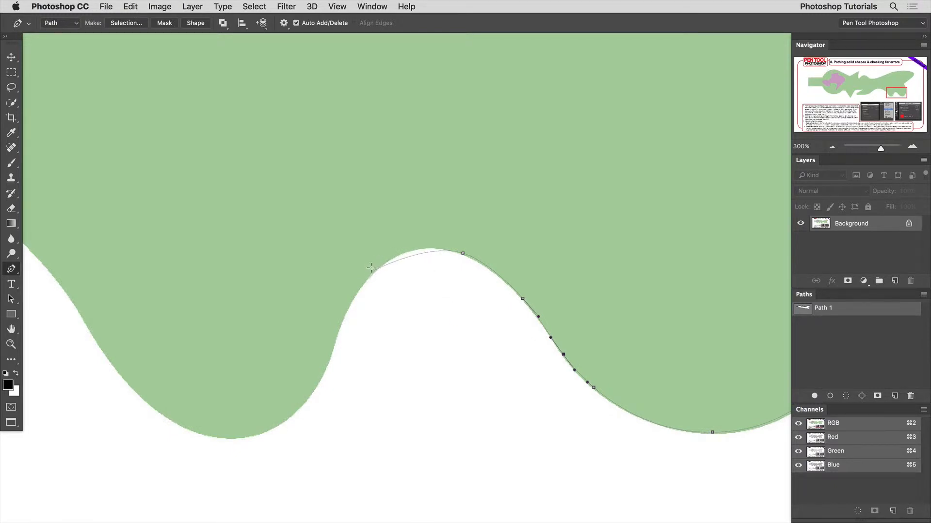
{"action": "left_click_drag", "start_coordinate": [372, 269], "coordinate": [471, 247]}
{"action": "left_click_drag", "start_coordinate": [450, 286], "coordinate": [439, 307]}
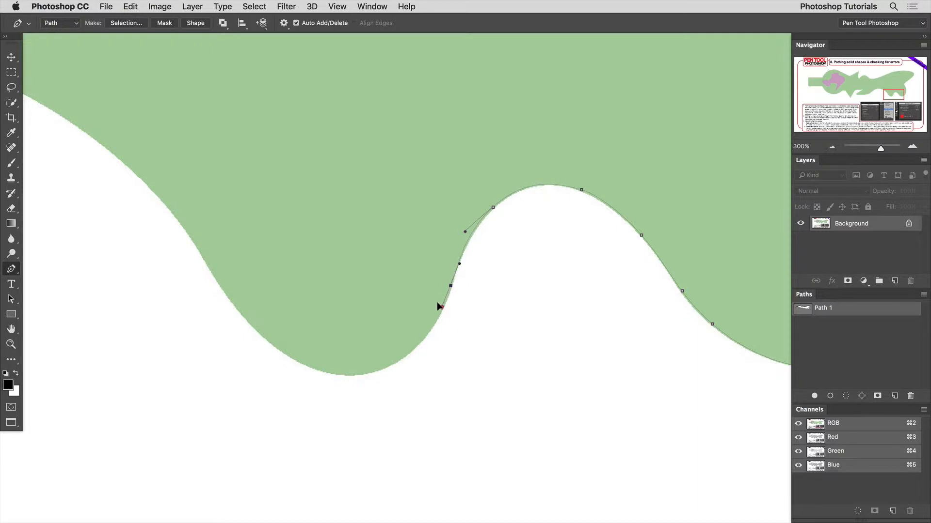
Path around the bottom of the second lobe and up its far side toward the wide arch
{"action": "left_click_drag", "start_coordinate": [390, 365], "coordinate": [351, 386]}
{"action": "left_click_drag", "start_coordinate": [309, 359], "coordinate": [492, 397]}
{"action": "left_click_drag", "start_coordinate": [452, 325], "coordinate": [423, 275]}
{"action": "left_click_drag", "start_coordinate": [351, 207], "coordinate": [554, 328]}
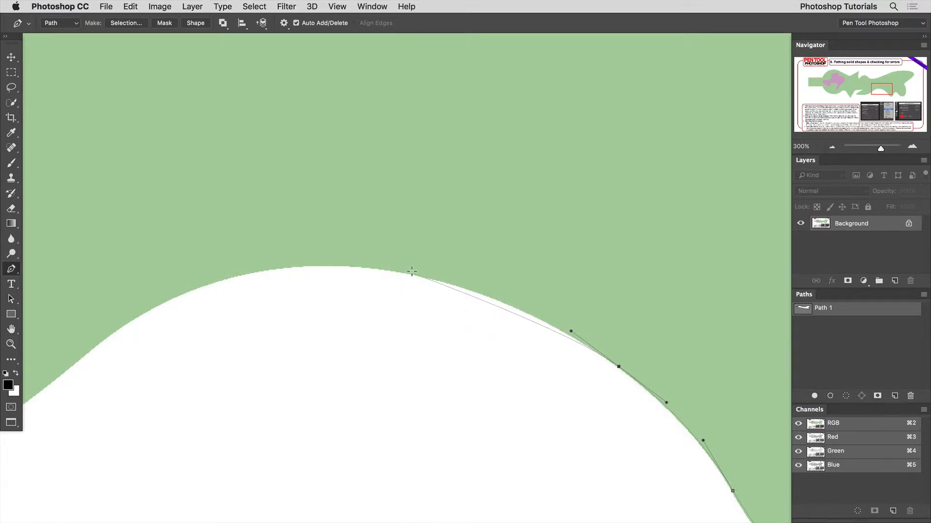
Path over the crest of the wide arch with two smooth anchors
{"action": "left_click_drag", "start_coordinate": [411, 271], "coordinate": [329, 258]}
{"action": "scroll", "coordinate": [326, 268], "scroll_direction": "left", "scroll_amount": 5}
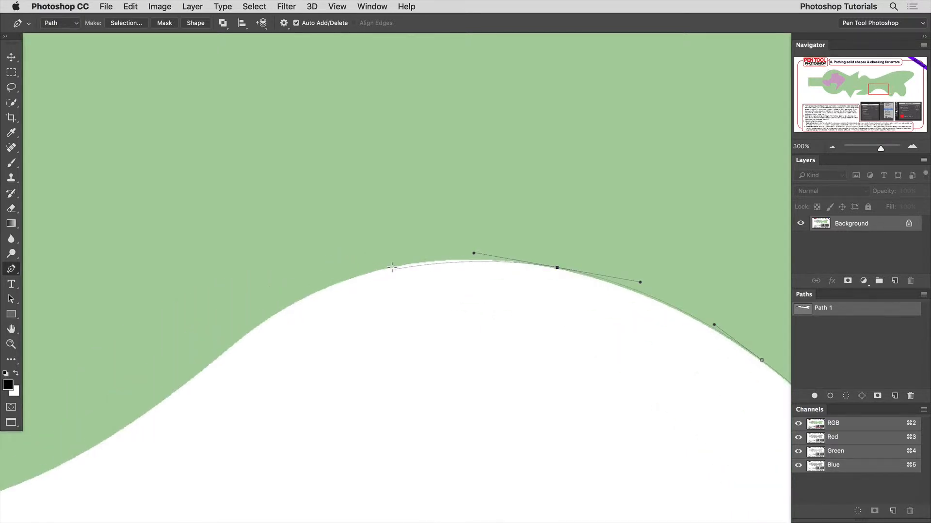
{"action": "left_click_drag", "start_coordinate": [393, 266], "coordinate": [354, 269]}
{"action": "scroll", "coordinate": [355, 269], "scroll_direction": "left", "scroll_amount": 7}
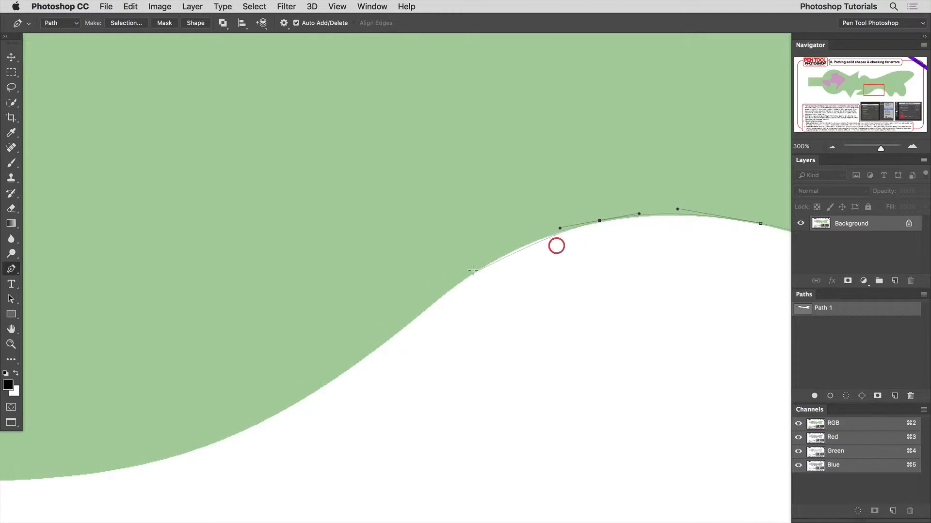
Continue the path down the slope beyond the wide arch and onto the fin's flat lower edge
{"action": "left_click_drag", "start_coordinate": [469, 272], "coordinate": [429, 298]}
{"action": "left_click_drag", "start_coordinate": [426, 305], "coordinate": [538, 242]}
{"action": "left_click_drag", "start_coordinate": [476, 293], "coordinate": [442, 314]}
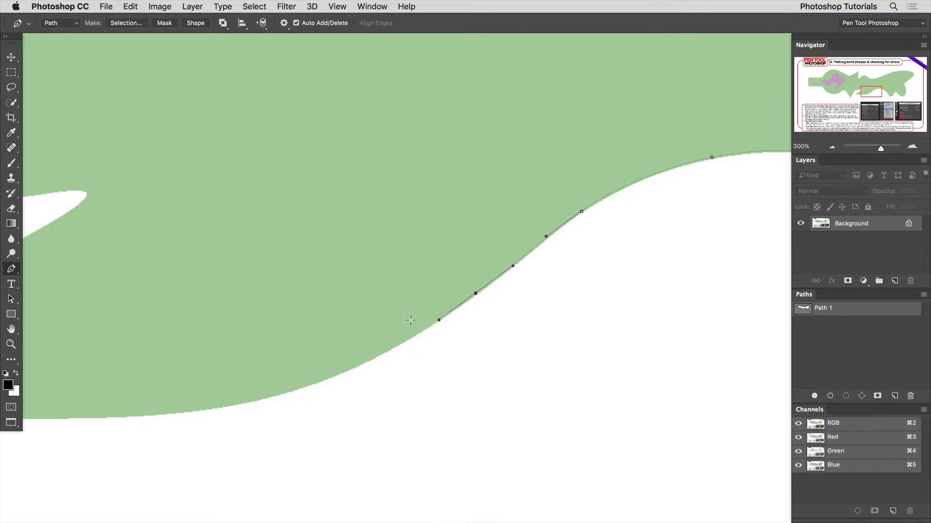
{"action": "left_click_drag", "start_coordinate": [338, 370], "coordinate": [629, 343]}
{"action": "left_click_drag", "start_coordinate": [516, 356], "coordinate": [459, 361]}
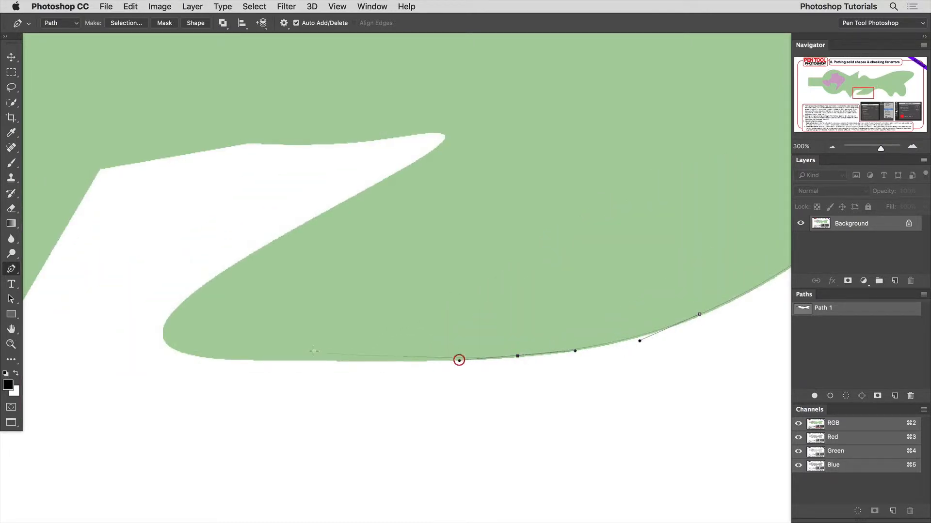
Path along the fin's lower edge and around its rounded end with short-handled smooth anchors
{"action": "left_click_drag", "start_coordinate": [305, 360], "coordinate": [389, 392]}
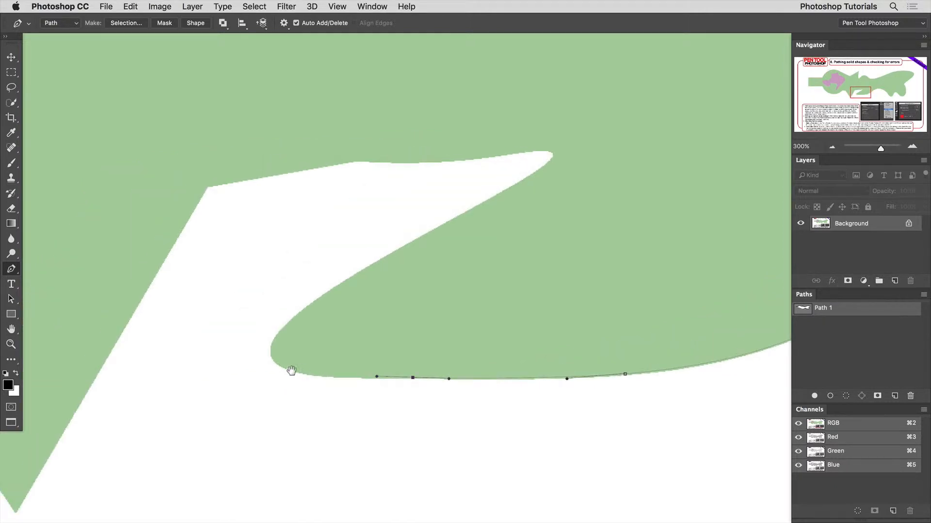
{"action": "left_click_drag", "start_coordinate": [291, 369], "coordinate": [264, 359]}
{"action": "left_click_drag", "start_coordinate": [282, 327], "coordinate": [260, 355]}
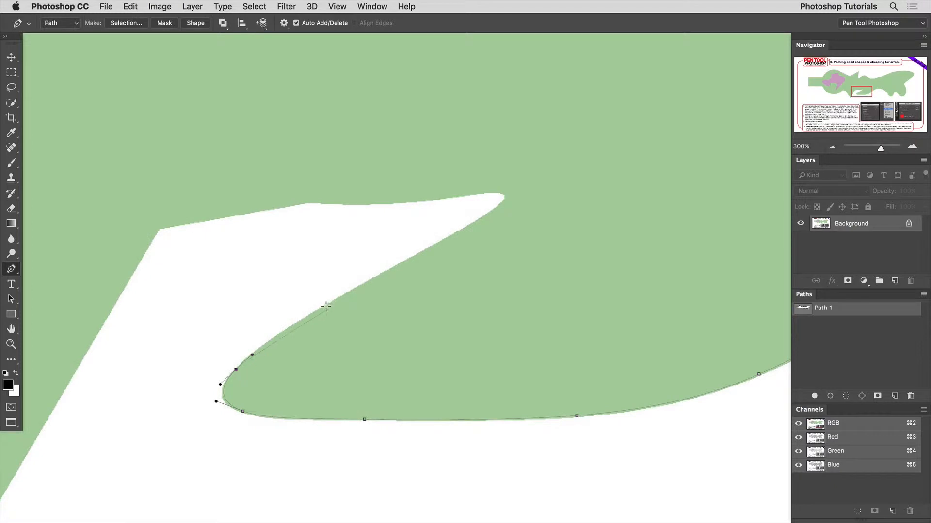
Path up the fin's upper edge, around the tip of the narrow white gap, and back along the gap's top edge
{"action": "left_click_drag", "start_coordinate": [331, 303], "coordinate": [380, 274]}
{"action": "left_click_drag", "start_coordinate": [469, 227], "coordinate": [465, 193]}
{"action": "left_click_drag", "start_coordinate": [397, 209], "coordinate": [502, 208]}
{"action": "left_click", "coordinate": [464, 218]}
Trace the triangular spike with straight segments, placing corner anchors at its tip, its far base and the next corner
{"action": "left_click_drag", "start_coordinate": [444, 281], "coordinate": [512, 92]}
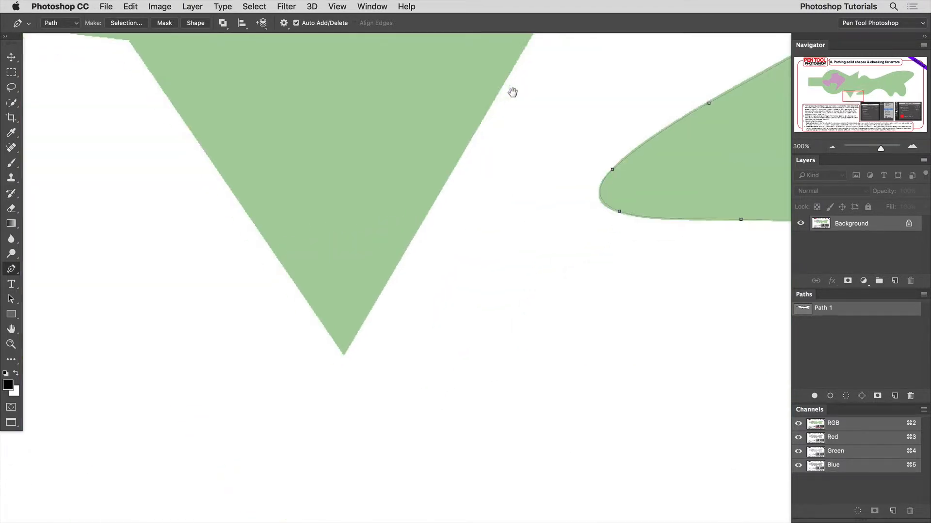
{"action": "left_click", "coordinate": [344, 354]}
{"action": "left_click_drag", "start_coordinate": [155, 66], "coordinate": [306, 200]}
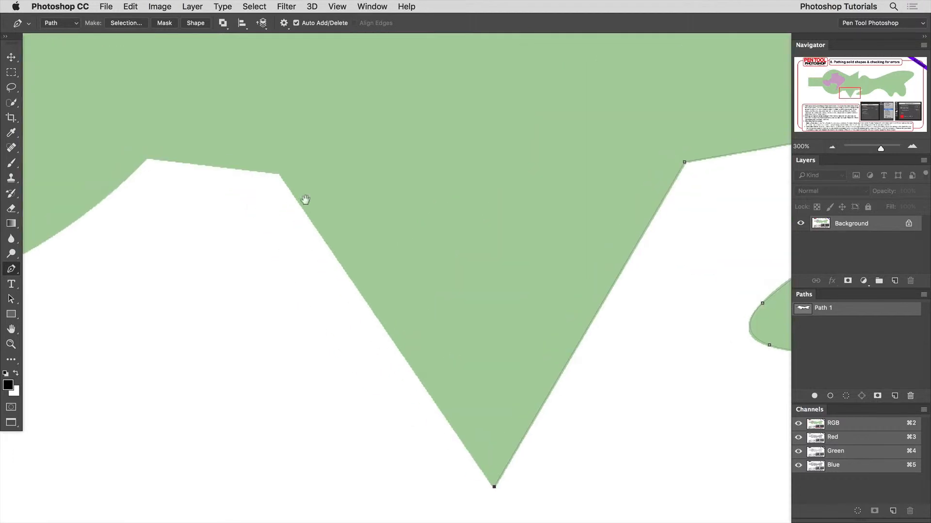
{"action": "left_click", "coordinate": [276, 170]}
{"action": "left_click_drag", "start_coordinate": [232, 179], "coordinate": [461, 271]}
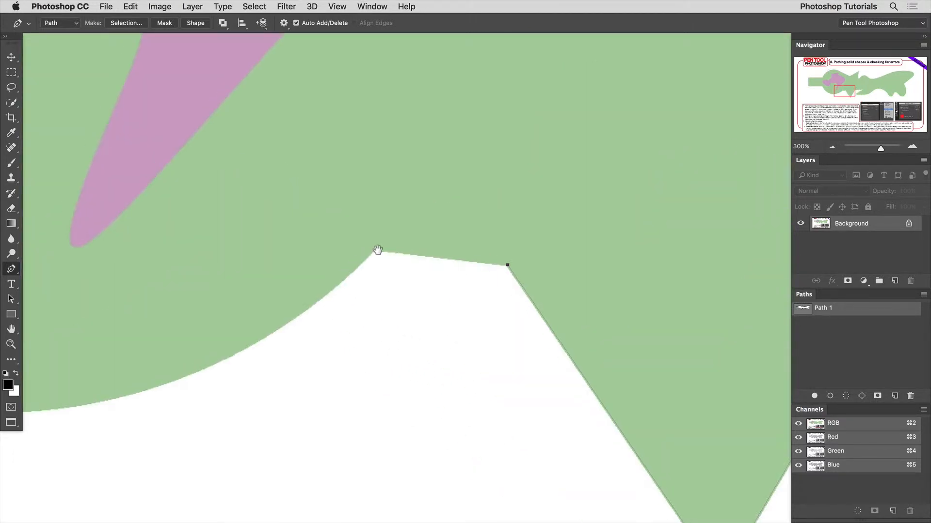
{"action": "left_click", "coordinate": [372, 248]}
Path the underside of the large round body with long-handled smooth anchors
{"action": "left_click_drag", "start_coordinate": [327, 279], "coordinate": [511, 230]}
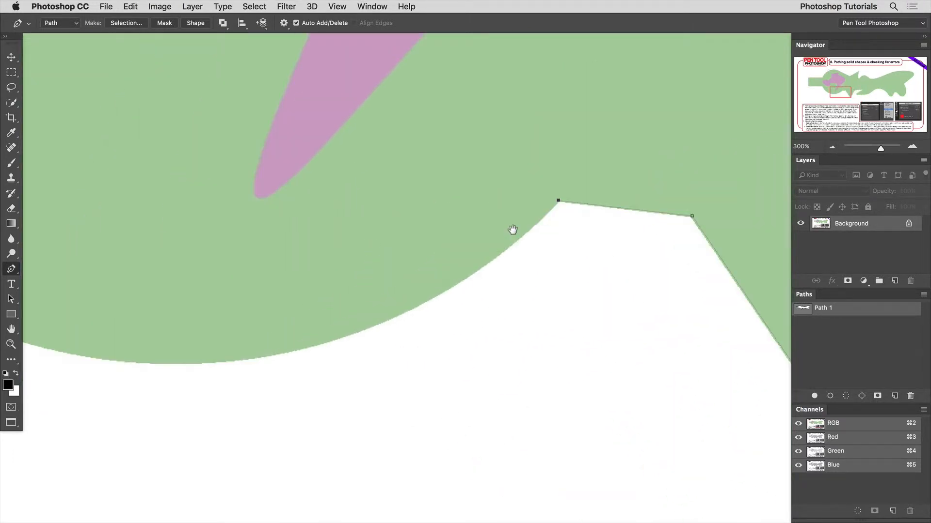
{"action": "left_click_drag", "start_coordinate": [460, 279], "coordinate": [404, 315]}
{"action": "left_click_drag", "start_coordinate": [459, 301], "coordinate": [537, 282]}
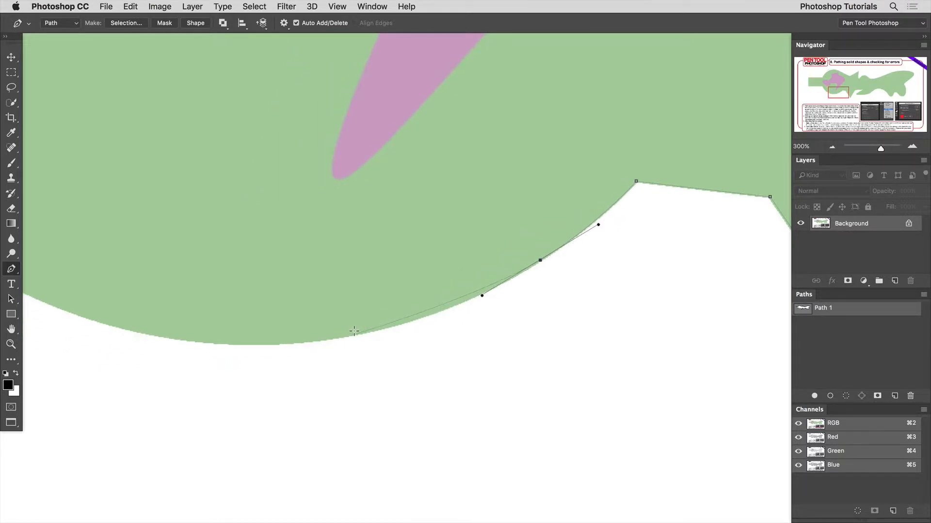
{"action": "left_click_drag", "start_coordinate": [356, 334], "coordinate": [534, 353]}
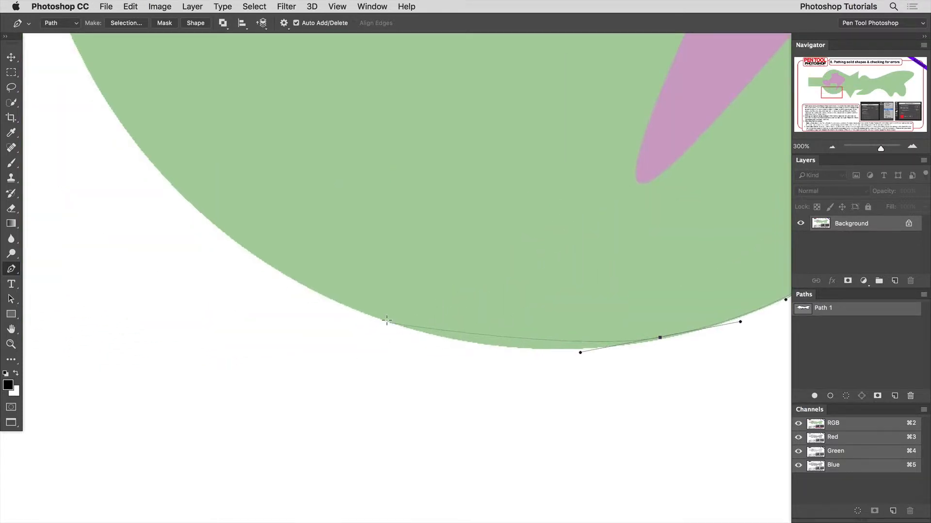
{"action": "left_click_drag", "start_coordinate": [394, 323], "coordinate": [254, 241]}
End the round body's curve where it meets the rectangle and redirect that anchor's outgoing handle along the straight edge
{"action": "scroll", "coordinate": [339, 324], "scroll_direction": "left", "scroll_amount": 5}
{"action": "scroll", "coordinate": [340, 325], "scroll_direction": "up", "scroll_amount": 5}
{"action": "scroll", "coordinate": [253, 241], "scroll_direction": "left", "scroll_amount": 5}
{"action": "scroll", "coordinate": [253, 241], "scroll_direction": "up", "scroll_amount": 5}
{"action": "left_click", "coordinate": [346, 250]}
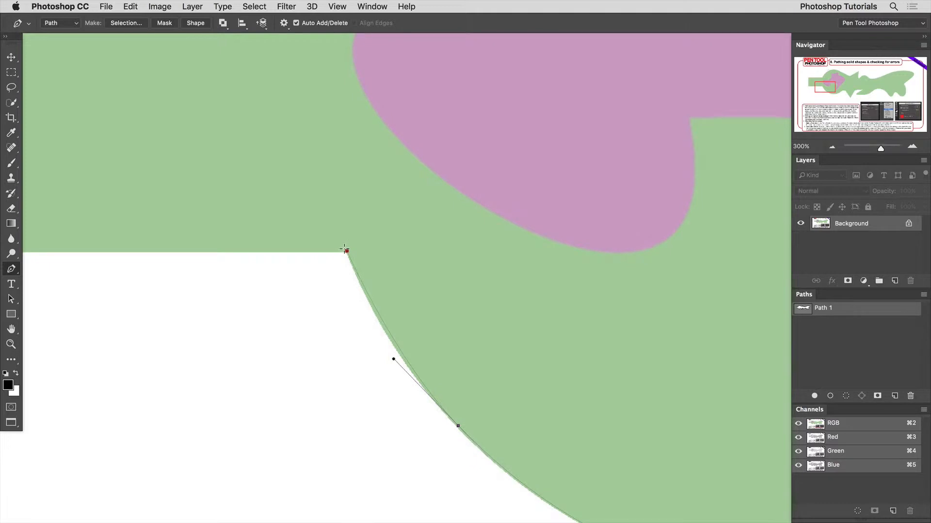
{"action": "left_click_drag", "start_coordinate": [346, 251], "coordinate": [301, 251]}
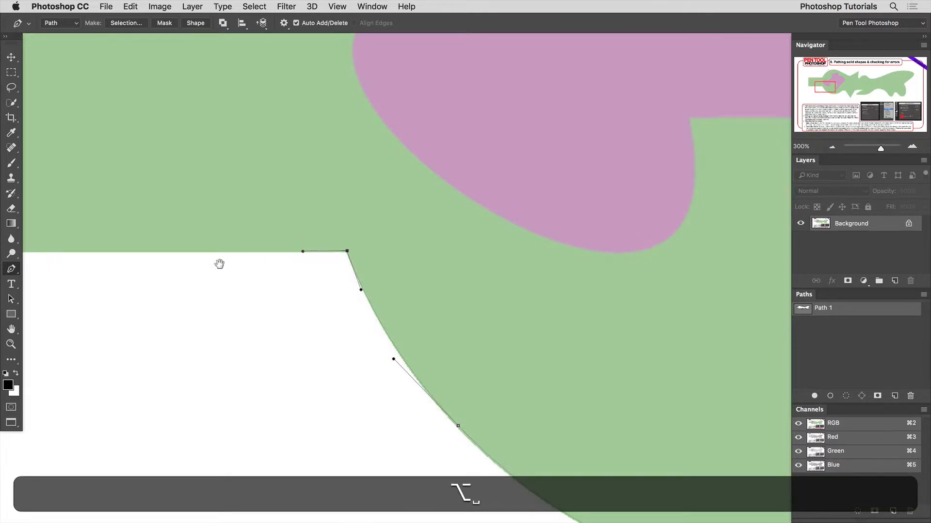
Trace the rectangle's lower edge and end with straight segments and close the path at its starting corner
{"action": "left_click_drag", "start_coordinate": [218, 264], "coordinate": [380, 257]}
{"action": "left_click_drag", "start_coordinate": [169, 263], "coordinate": [441, 266]}
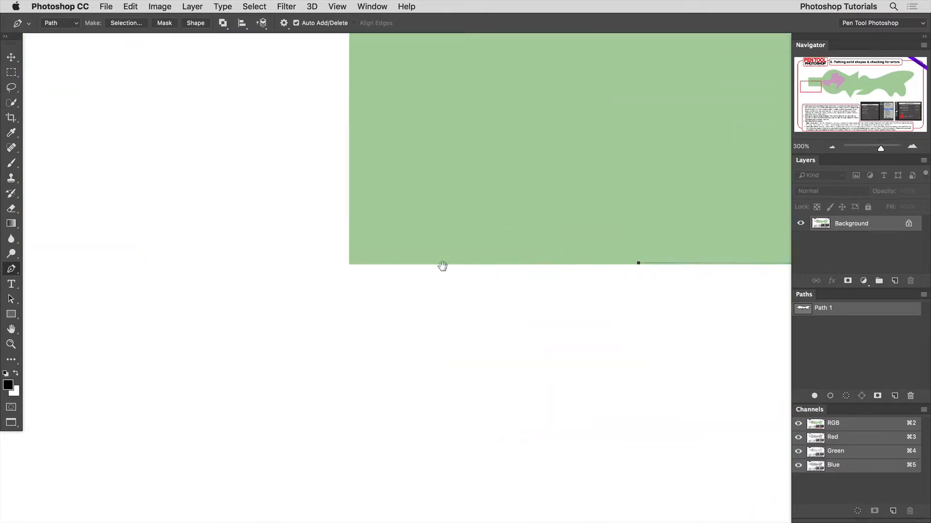
{"action": "left_click_drag", "start_coordinate": [370, 146], "coordinate": [363, 291]}
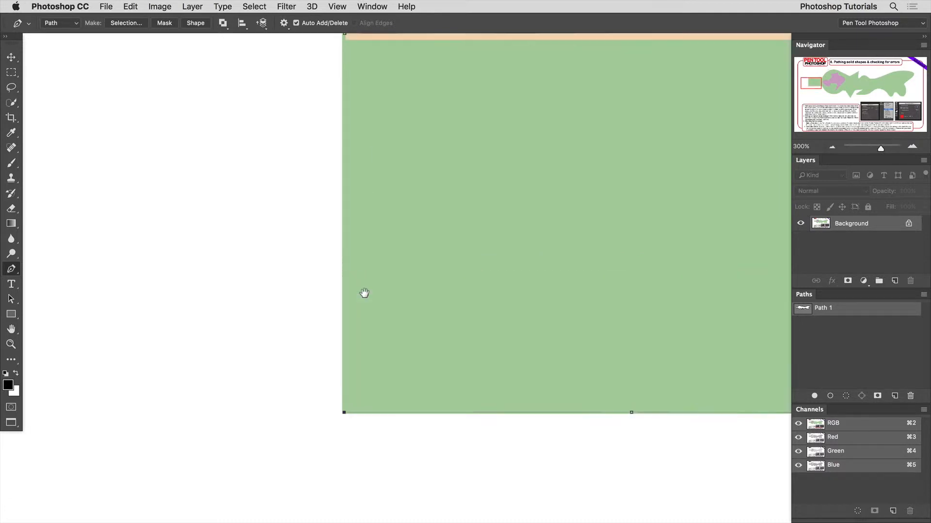
{"action": "left_click_drag", "start_coordinate": [393, 206], "coordinate": [376, 318]}
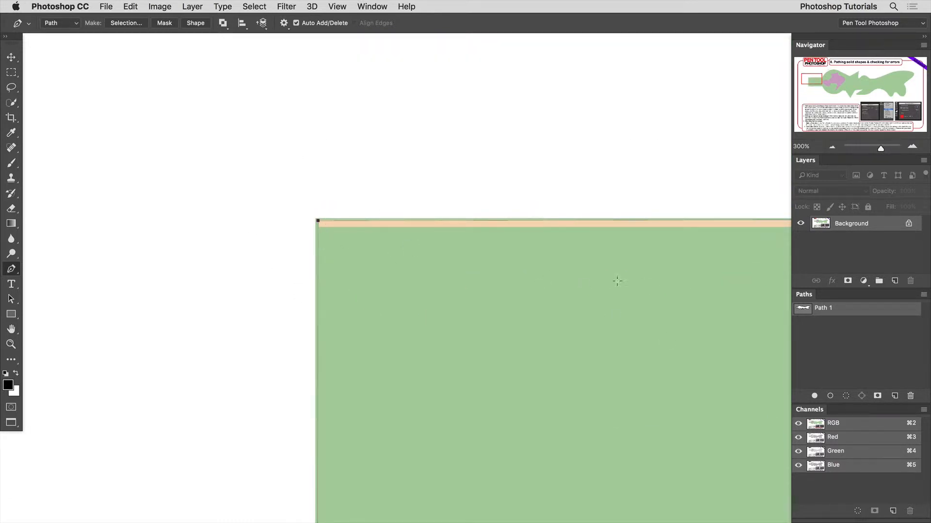
Set Path 1 as the document's clipping path, leaving the flatness empty
{"action": "left_click", "coordinate": [580, 367], "text": "alt"}
{"action": "left_click", "coordinate": [578, 367], "text": "alt"}
{"action": "left_click", "coordinate": [572, 366], "text": "alt"}
{"action": "left_click_drag", "start_coordinate": [555, 359], "coordinate": [291, 334]}
{"action": "left_click_drag", "start_coordinate": [654, 344], "coordinate": [492, 314]}
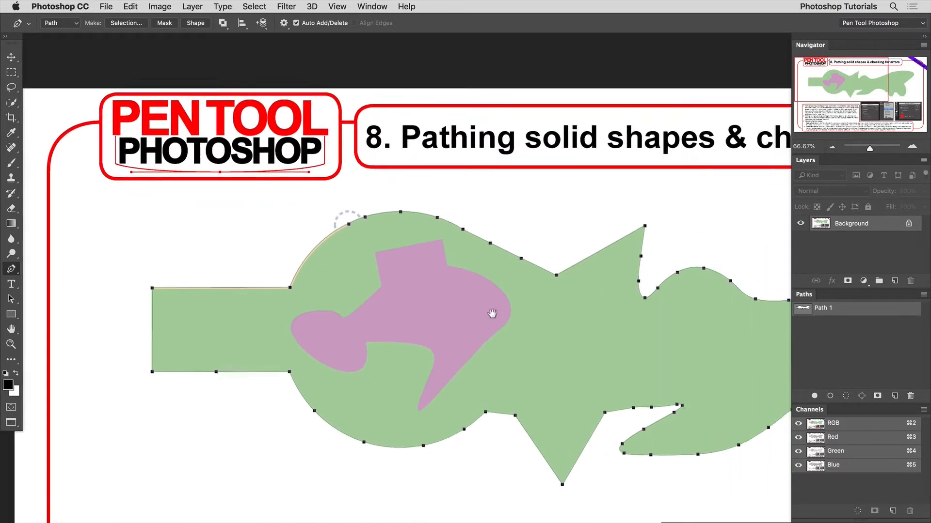
{"action": "left_click", "coordinate": [528, 325], "text": "alt"}
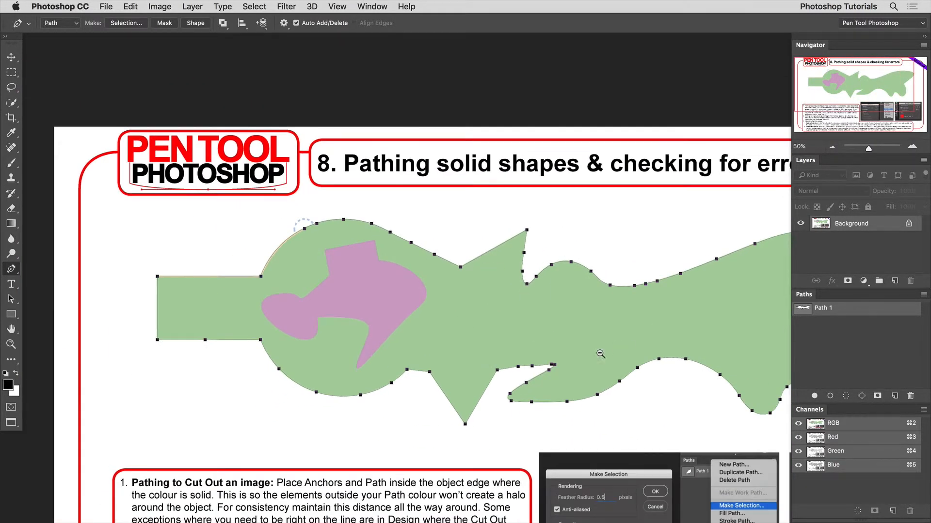
{"action": "left_click", "coordinate": [573, 303], "text": "alt"}
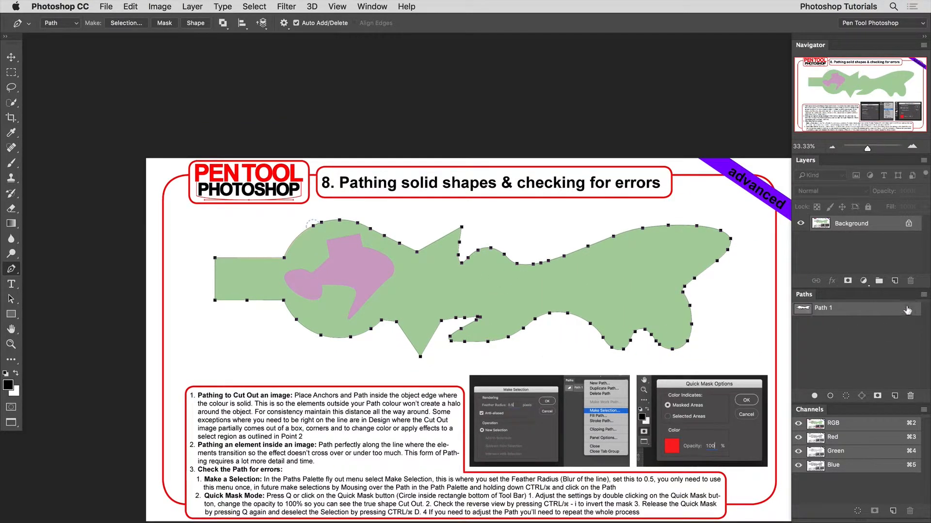
{"action": "left_click", "coordinate": [923, 295]}
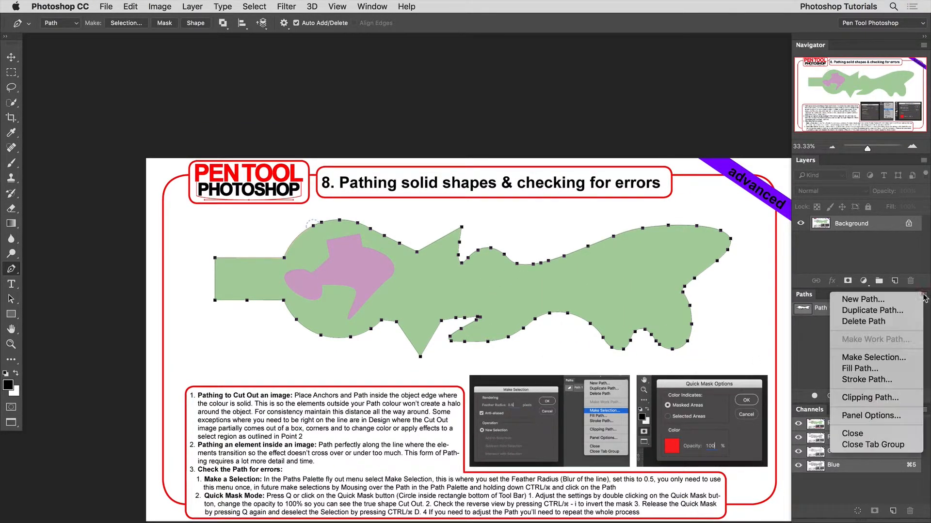
{"action": "left_click", "coordinate": [861, 398]}
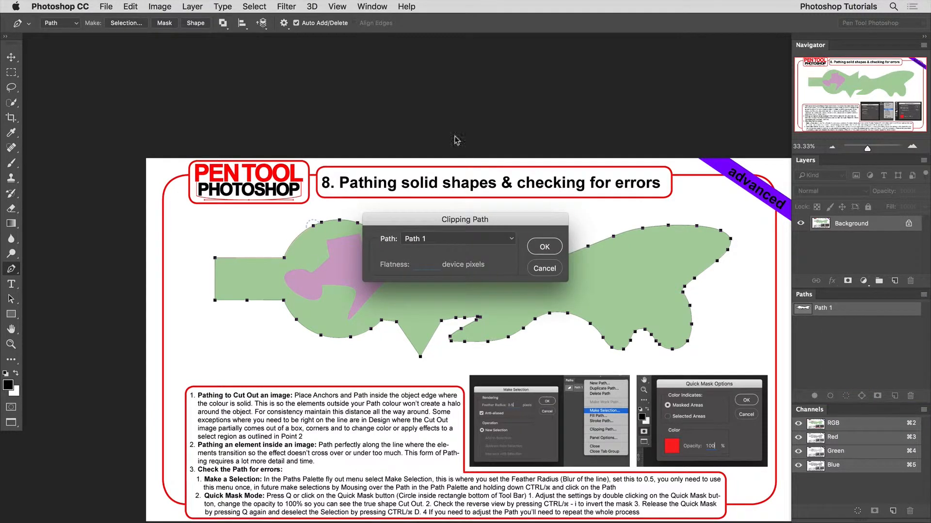
{"action": "left_click", "coordinate": [545, 246]}
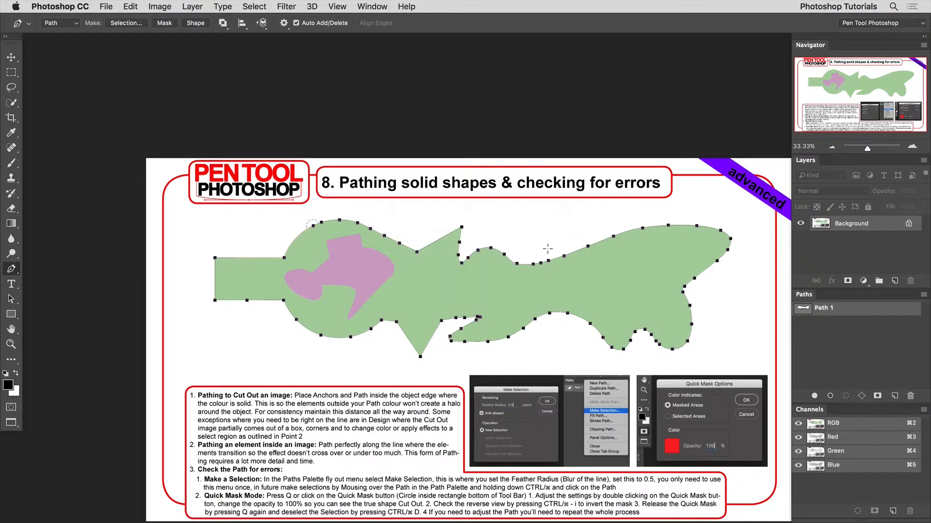
Remove the clipping path designation from Path 1 by setting the clipping path to None
{"action": "left_click", "coordinate": [808, 310], "text": "super"}
{"action": "left_click", "coordinate": [923, 295]}
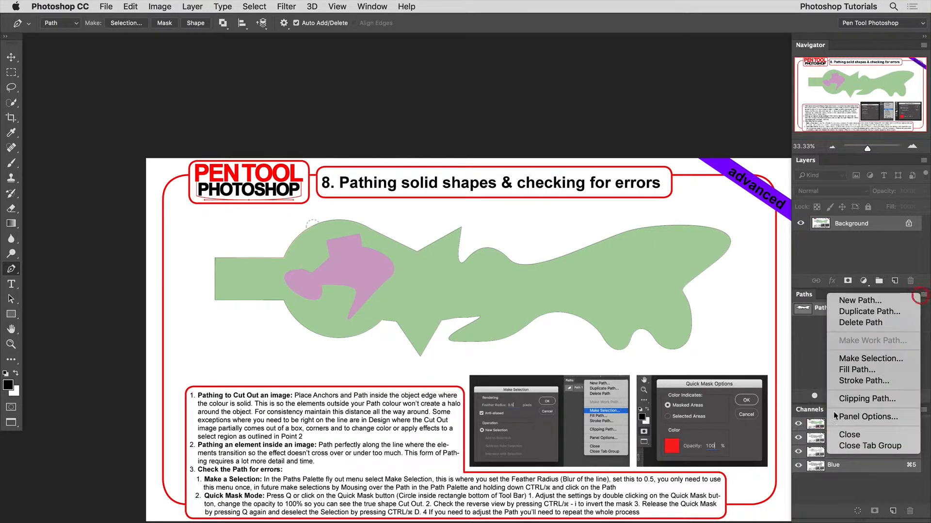
{"action": "left_click", "coordinate": [862, 398]}
{"action": "left_click", "coordinate": [457, 240]}
{"action": "left_click", "coordinate": [456, 242]}
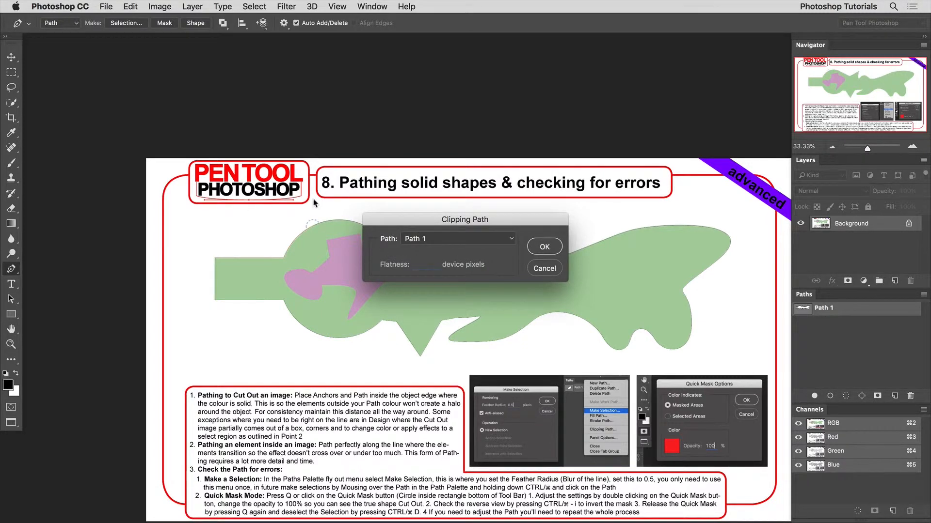
{"action": "left_click", "coordinate": [435, 242]}
{"action": "left_click", "coordinate": [427, 229]}
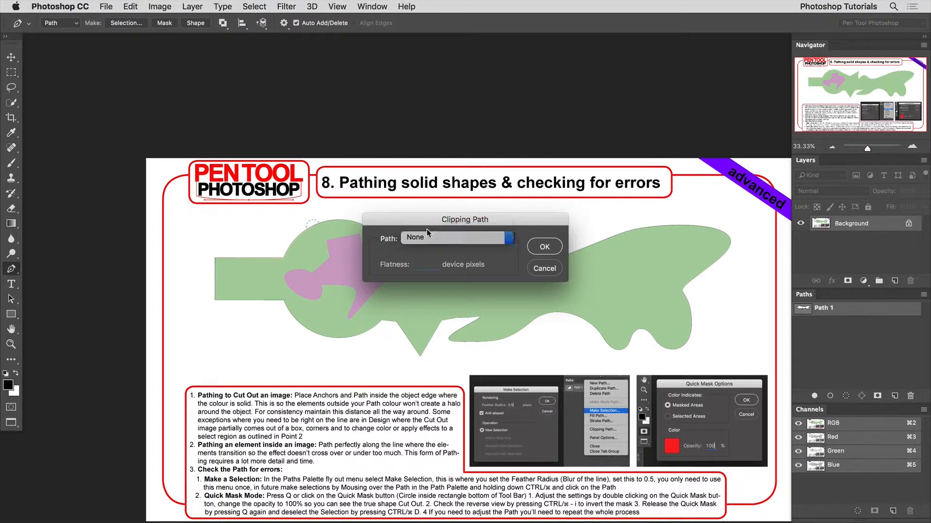
{"action": "left_click", "coordinate": [544, 246]}
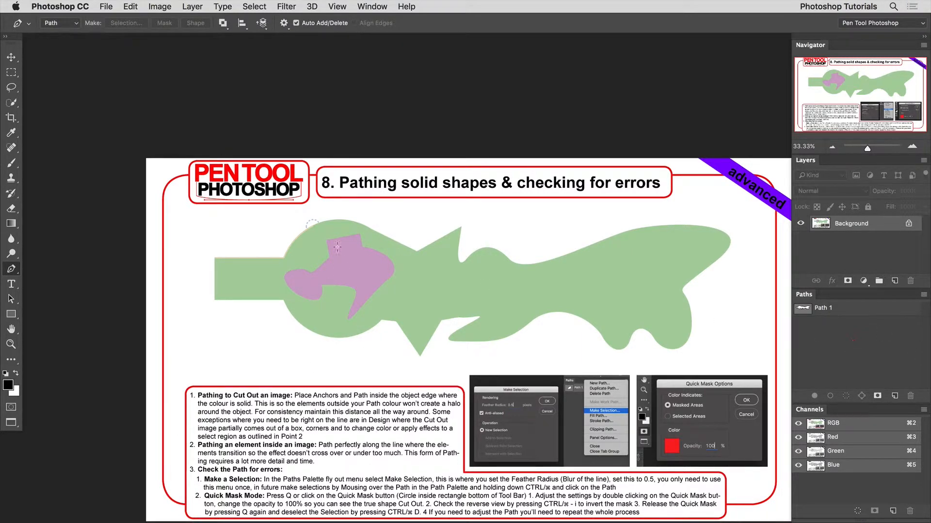
Start a new path on the pink shape and trace its rectangular tab with straight segments, placing corner anchors exactly on the edge
{"action": "left_click_drag", "start_coordinate": [295, 270], "coordinate": [378, 301]}
{"action": "left_click_drag", "start_coordinate": [214, 183], "coordinate": [233, 182]}
{"action": "left_click_drag", "start_coordinate": [234, 182], "coordinate": [252, 270]}
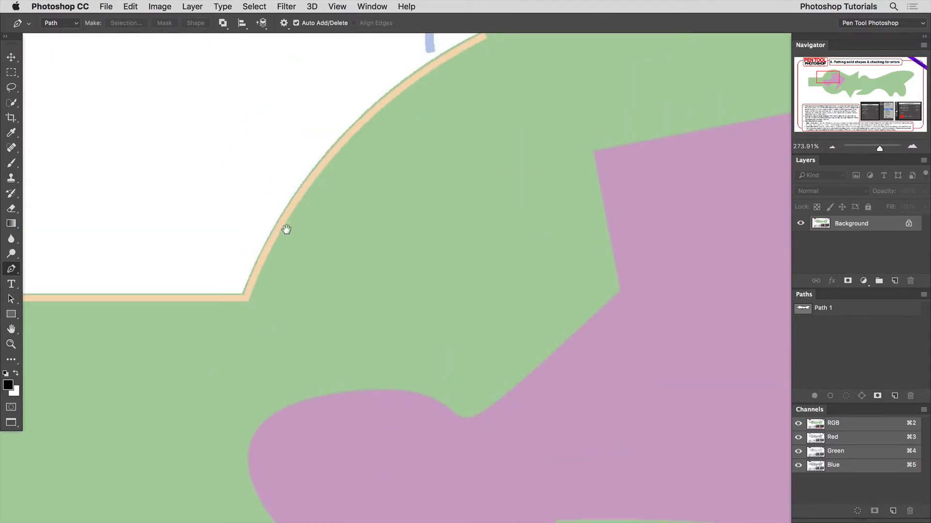
{"action": "left_click_drag", "start_coordinate": [629, 316], "coordinate": [520, 323]}
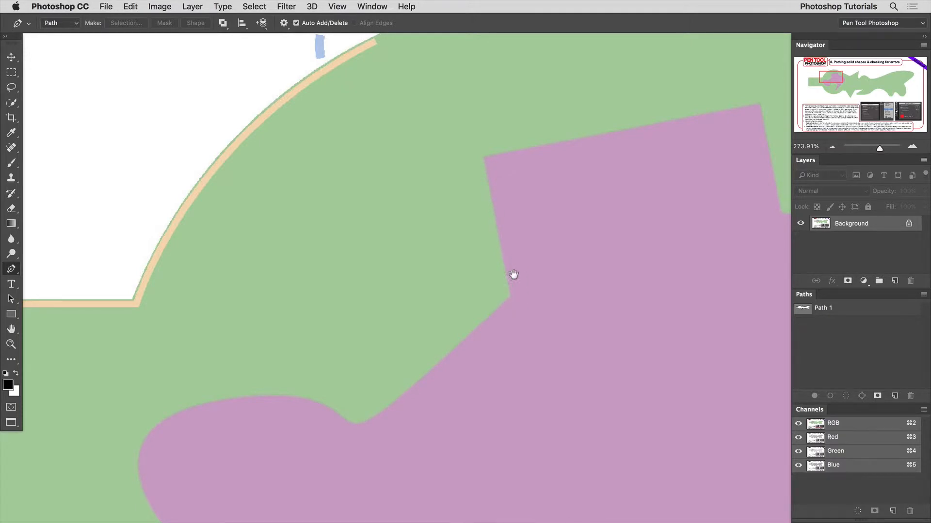
{"action": "left_click_drag", "start_coordinate": [514, 275], "coordinate": [451, 295]}
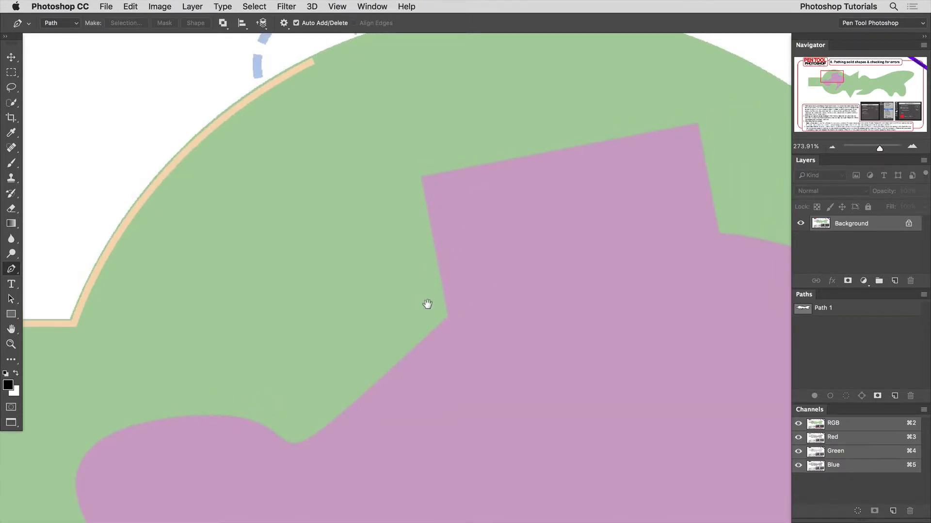
{"action": "left_click", "coordinate": [451, 309]}
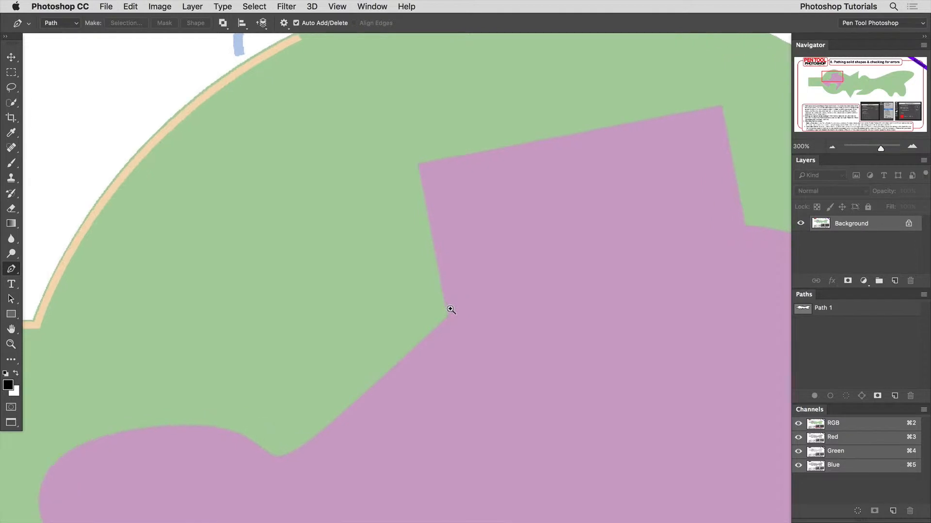
{"action": "left_click", "coordinate": [445, 317]}
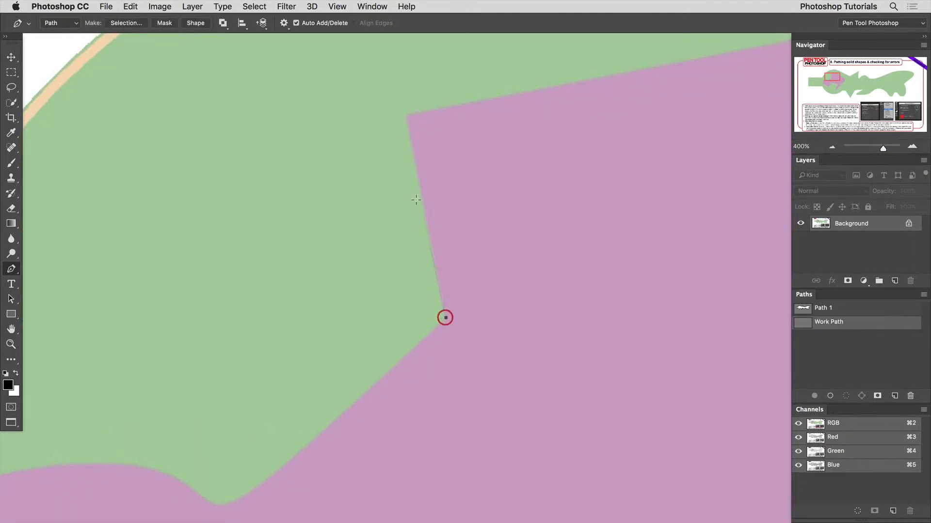
{"action": "left_click", "coordinate": [403, 113]}
{"action": "scroll", "coordinate": [376, 183], "scroll_direction": "right", "scroll_amount": 8}
{"action": "scroll", "coordinate": [376, 182], "scroll_direction": "up", "scroll_amount": 4}
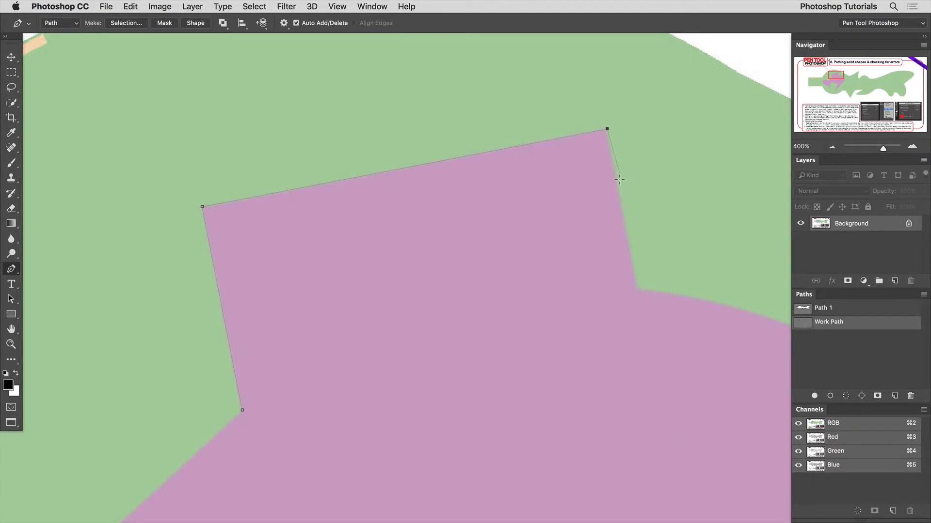
{"action": "left_click", "coordinate": [635, 286]}
Save the work path as Path 2 and pick up its last anchor at the tab's base to continue the path
{"action": "scroll", "coordinate": [690, 301], "scroll_direction": "right", "scroll_amount": 9}
{"action": "scroll", "coordinate": [691, 302], "scroll_direction": "down", "scroll_amount": 2}
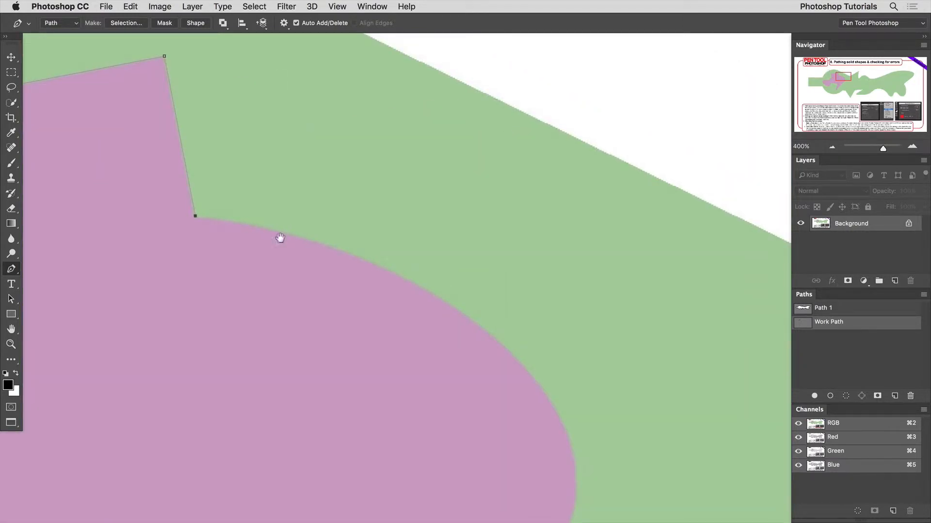
{"action": "double_click", "coordinate": [841, 324]}
{"action": "key", "text": "Return"}
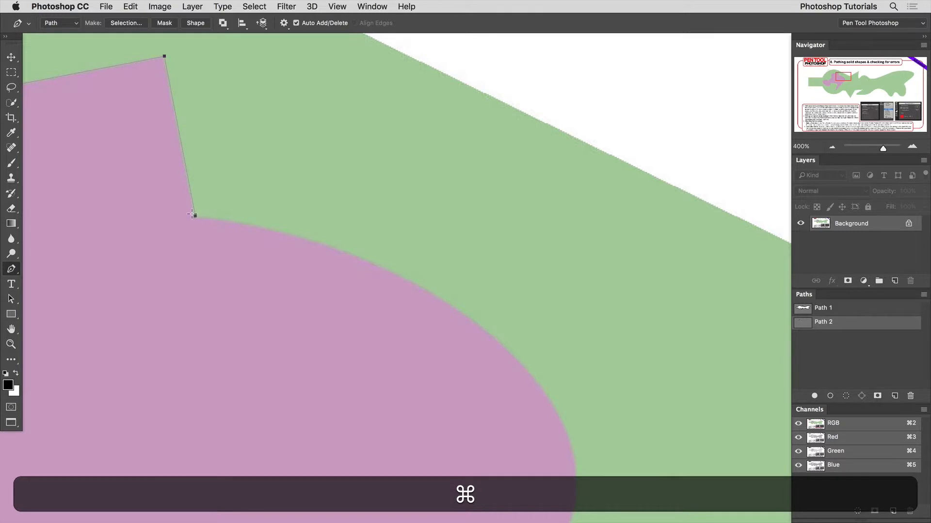
{"action": "left_click", "coordinate": [194, 215], "text": "super"}
{"action": "left_click", "coordinate": [233, 265], "text": "super"}
{"action": "left_click", "coordinate": [194, 215]}
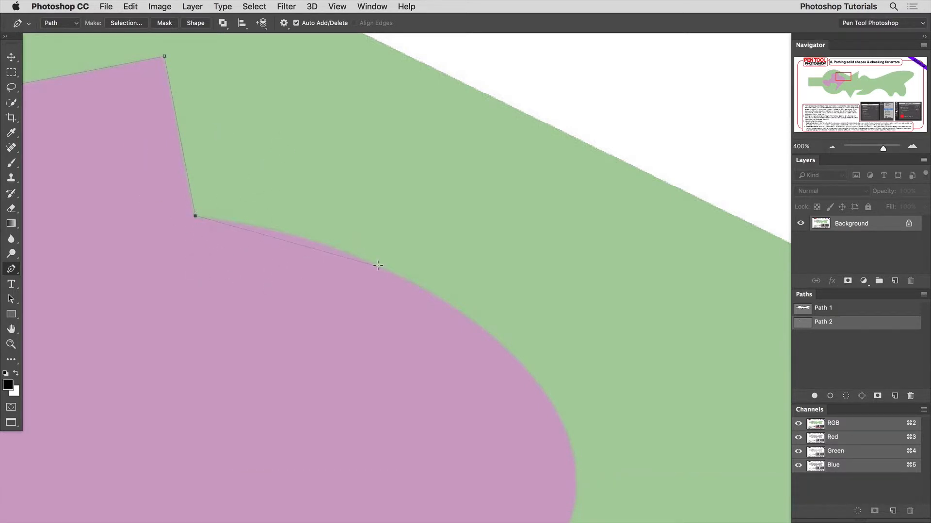
Path the pink shape's large rounded bulge with smooth anchors exactly on its edge, ending where the diagonal edge begins
{"action": "left_click_drag", "start_coordinate": [378, 265], "coordinate": [443, 301]}
{"action": "scroll", "coordinate": [436, 247], "scroll_direction": "down", "scroll_amount": 5}
{"action": "scroll", "coordinate": [436, 247], "scroll_direction": "right", "scroll_amount": 2}
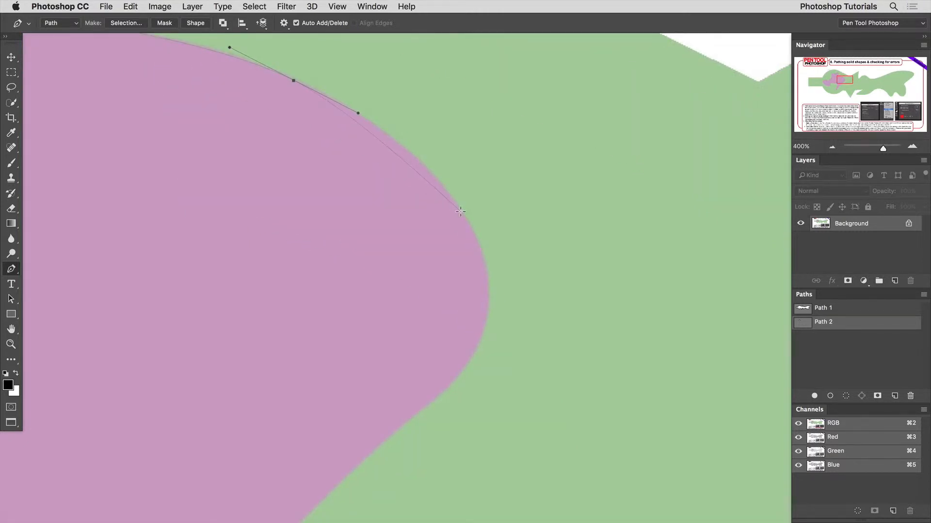
{"action": "left_click_drag", "start_coordinate": [465, 215], "coordinate": [505, 281]}
{"action": "left_click_drag", "start_coordinate": [473, 358], "coordinate": [486, 289]}
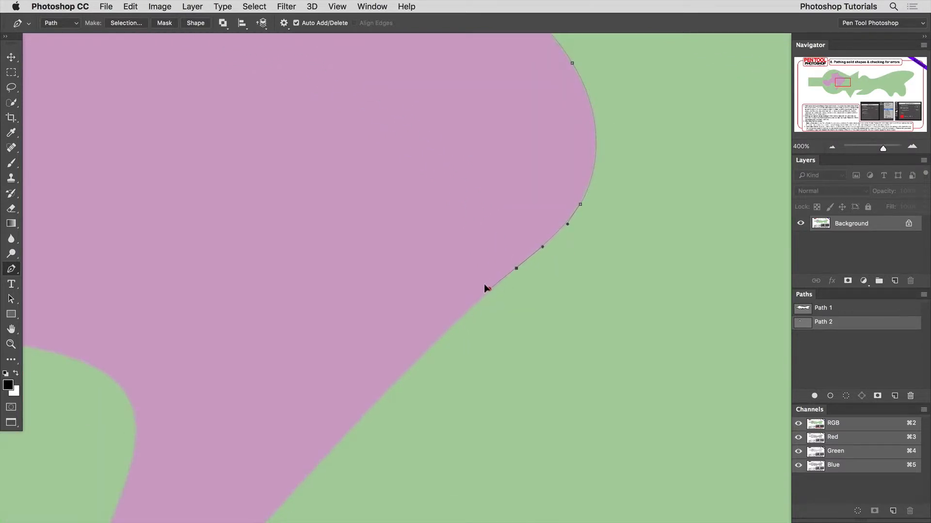
{"action": "left_click_drag", "start_coordinate": [458, 317], "coordinate": [531, 171]}
{"action": "left_click", "coordinate": [495, 260], "text": "alt+super"}
{"action": "left_click", "coordinate": [495, 260], "text": "alt+super"}
{"action": "left_click", "coordinate": [494, 260], "text": "alt+super"}
{"action": "left_click", "coordinate": [494, 264], "text": "alt+super"}
{"action": "left_click", "coordinate": [492, 277], "text": "alt+super"}
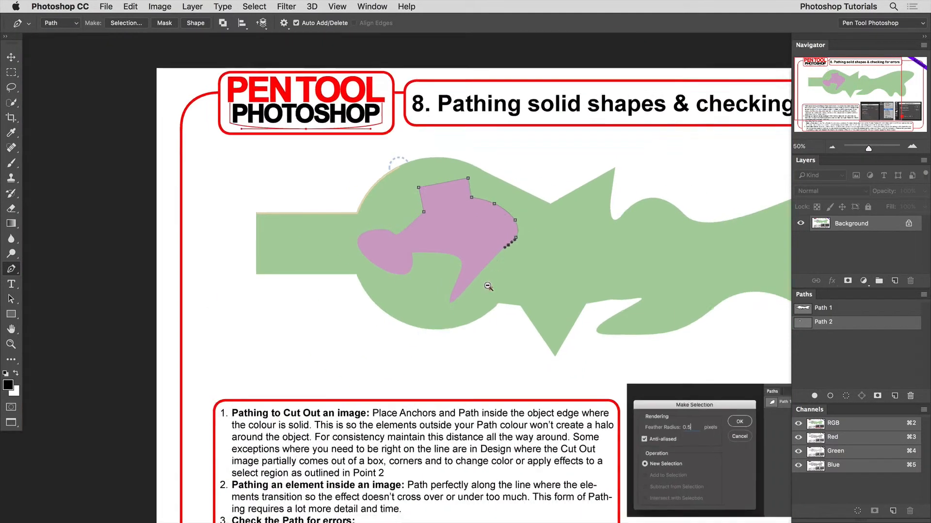
{"action": "left_click", "coordinate": [491, 281], "text": "alt+super"}
{"action": "left_click", "coordinate": [493, 279], "text": "alt+super"}
{"action": "left_click", "coordinate": [491, 269], "text": "super"}
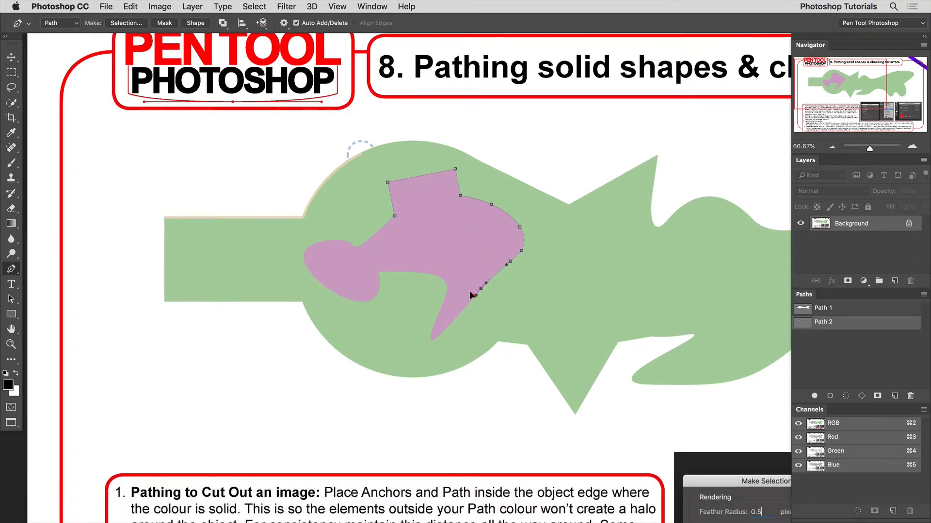
{"action": "left_click_drag", "start_coordinate": [463, 307], "coordinate": [551, 215]}
{"action": "scroll", "coordinate": [489, 283], "scroll_direction": "up", "scroll_amount": 5}
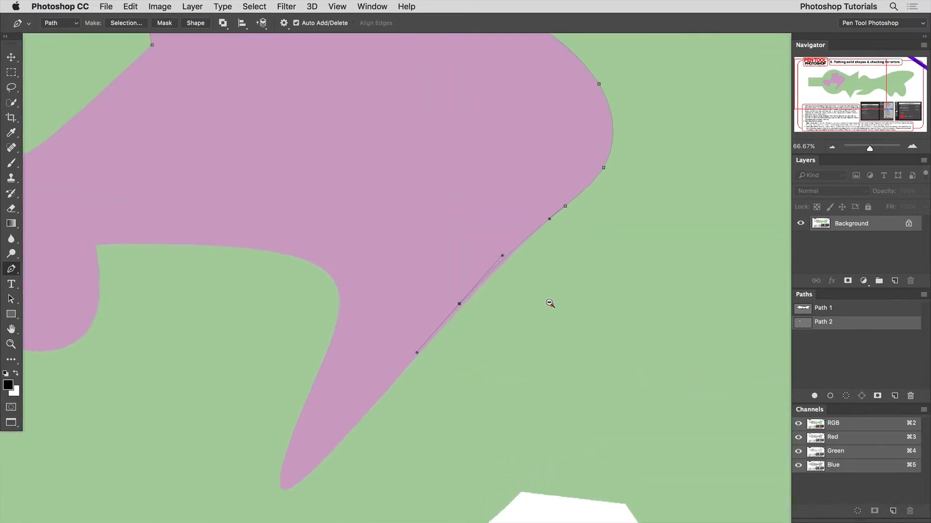
{"action": "key", "text": "super+z"}
{"action": "scroll", "coordinate": [506, 258], "scroll_direction": "up", "scroll_amount": 3}
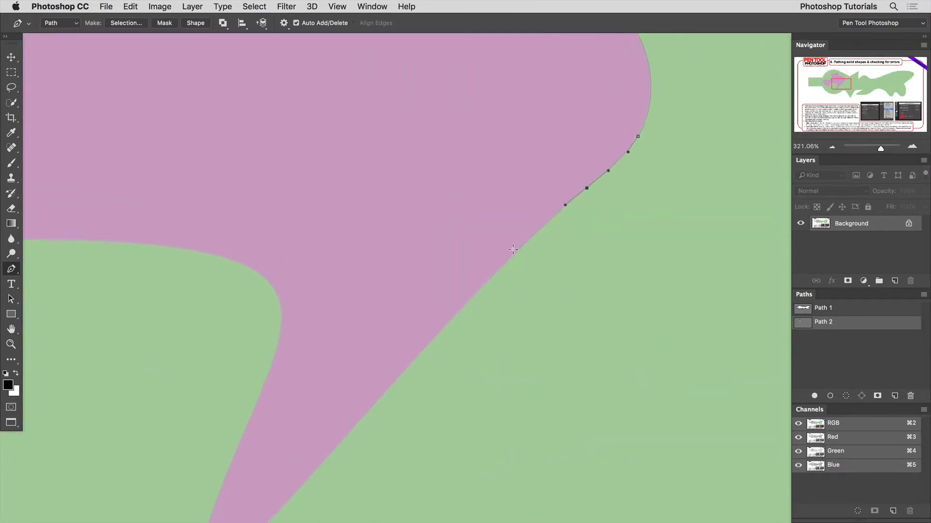
Path the long diagonal edge of the pink shape down towards the narrow spike's tip with smooth anchors
{"action": "left_click_drag", "start_coordinate": [494, 264], "coordinate": [492, 268]}
{"action": "left_click", "coordinate": [407, 359]}
{"action": "left_click", "coordinate": [406, 361], "text": "super"}
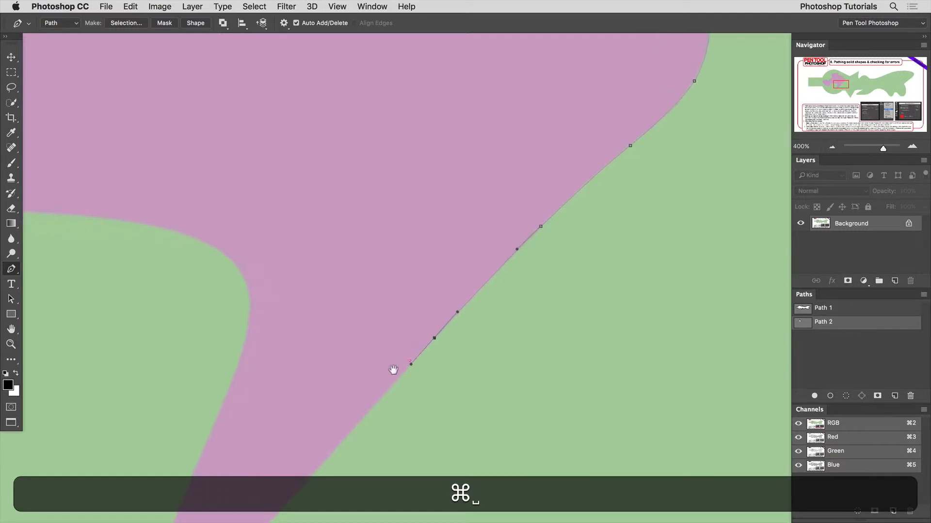
{"action": "left_click_drag", "start_coordinate": [394, 370], "coordinate": [549, 226]}
{"action": "left_click_drag", "start_coordinate": [489, 304], "coordinate": [454, 343]}
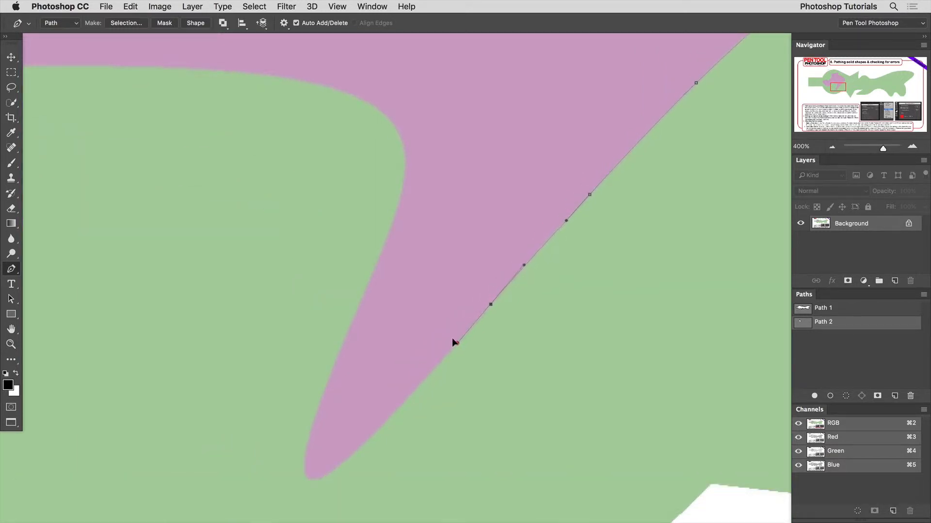
{"action": "left_click_drag", "start_coordinate": [380, 427], "coordinate": [344, 454]}
Path around the spike's rounded tip, fine-tune the tip anchor, and continue up the spike's inner edge with smooth anchors
{"action": "left_click_drag", "start_coordinate": [309, 480], "coordinate": [291, 475]}
{"action": "mouse_move", "coordinate": [313, 419]}
{"action": "left_mouse_down"}
{"action": "mouse_move", "coordinate": [316, 397]}
{"action": "mouse_move", "coordinate": [317, 409]}
{"action": "left_mouse_up"}
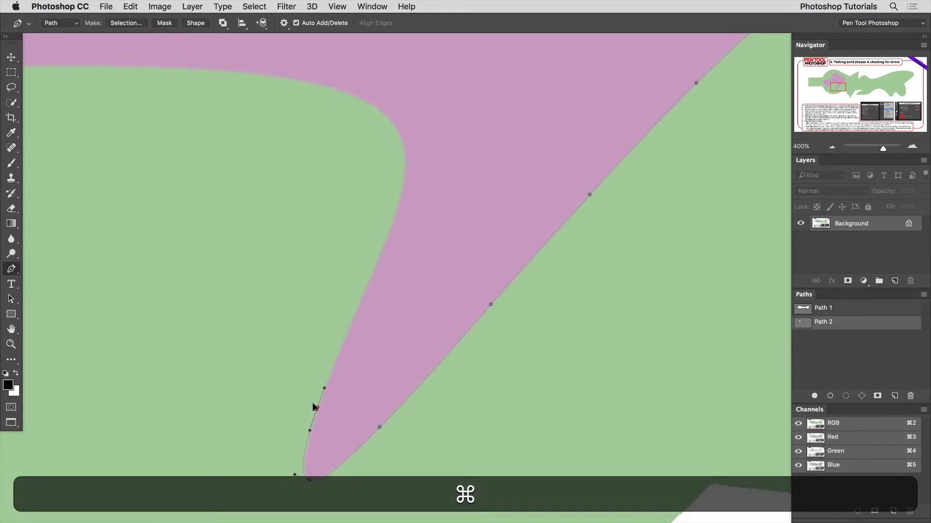
{"action": "left_click", "coordinate": [307, 478], "text": "super"}
{"action": "left_click_drag", "start_coordinate": [385, 234], "coordinate": [408, 183]}
Path the concave inner curve to the sharp inner corner and redirect that corner anchor's outgoing handle along the next edge
{"action": "scroll", "coordinate": [408, 183], "scroll_direction": "up", "scroll_amount": 5}
{"action": "scroll", "coordinate": [408, 183], "scroll_direction": "left", "scroll_amount": 3}
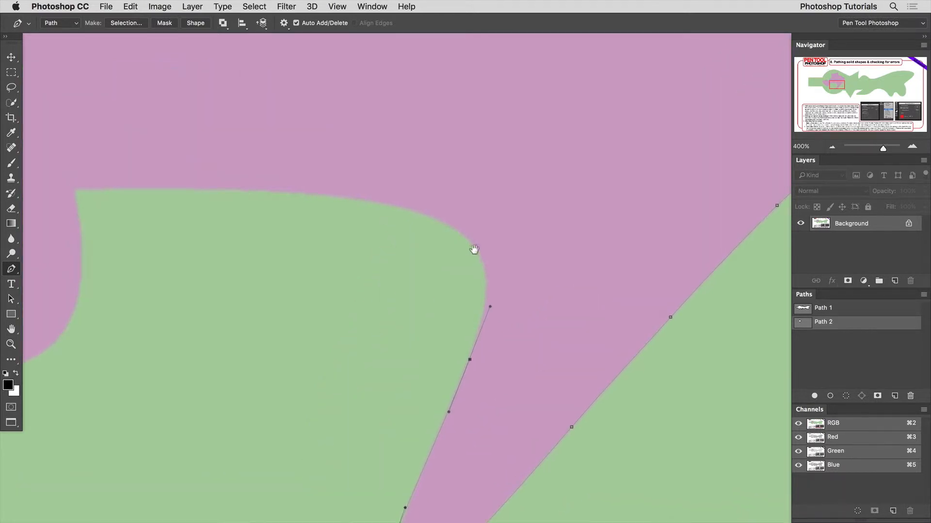
{"action": "left_click_drag", "start_coordinate": [479, 253], "coordinate": [468, 232]}
{"action": "left_click_drag", "start_coordinate": [371, 200], "coordinate": [311, 192]}
{"action": "scroll", "coordinate": [310, 192], "scroll_direction": "left", "scroll_amount": 5}
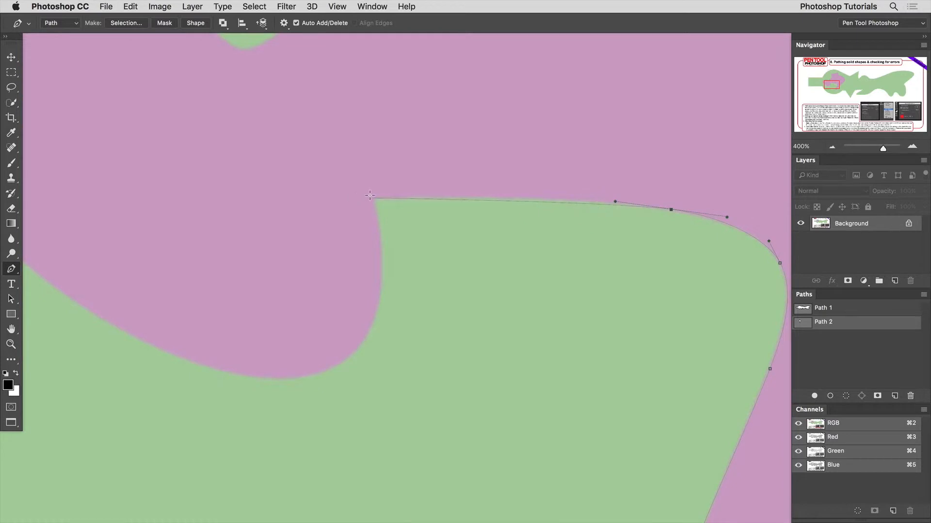
{"action": "left_click_drag", "start_coordinate": [373, 196], "coordinate": [378, 222]}
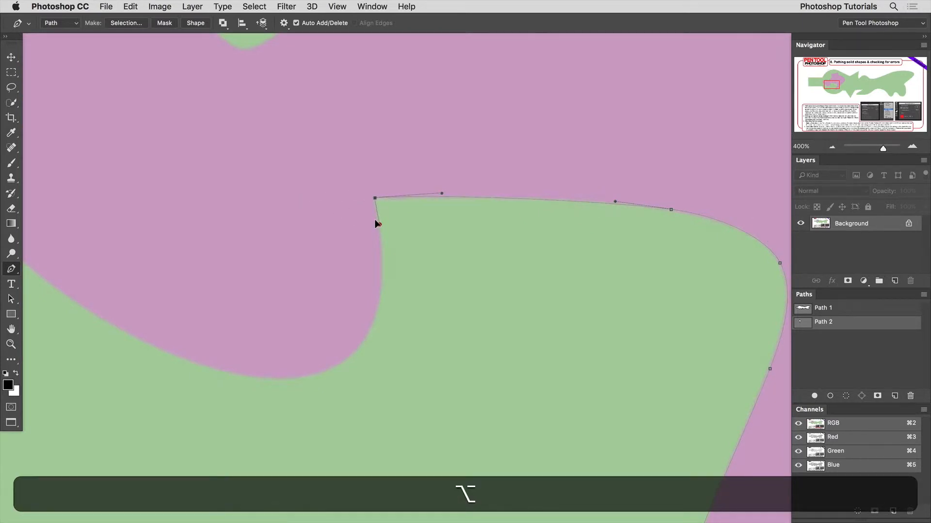
Path the underside of the pink shape's rounded lobe with smooth anchors, continuing up to its outermost end
{"action": "left_click_drag", "start_coordinate": [370, 324], "coordinate": [354, 361]}
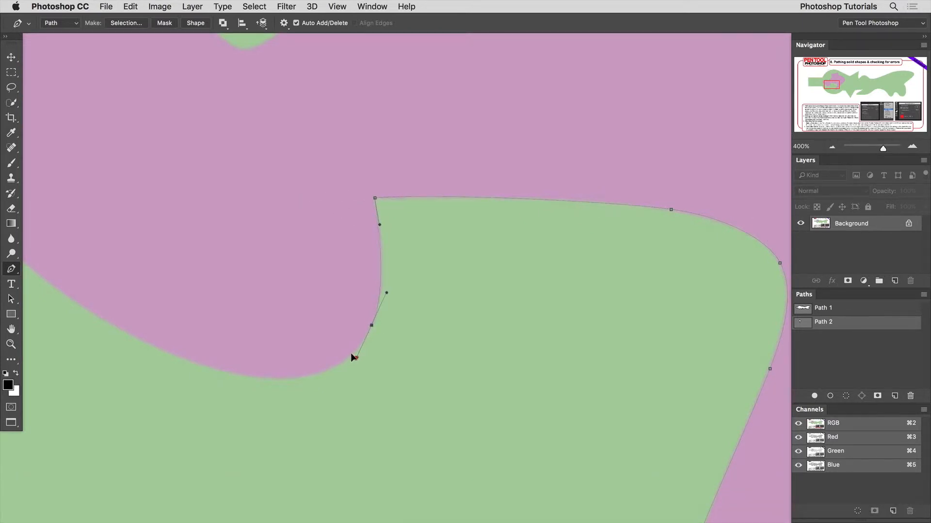
{"action": "scroll", "coordinate": [507, 347], "scroll_direction": "left", "scroll_amount": 5}
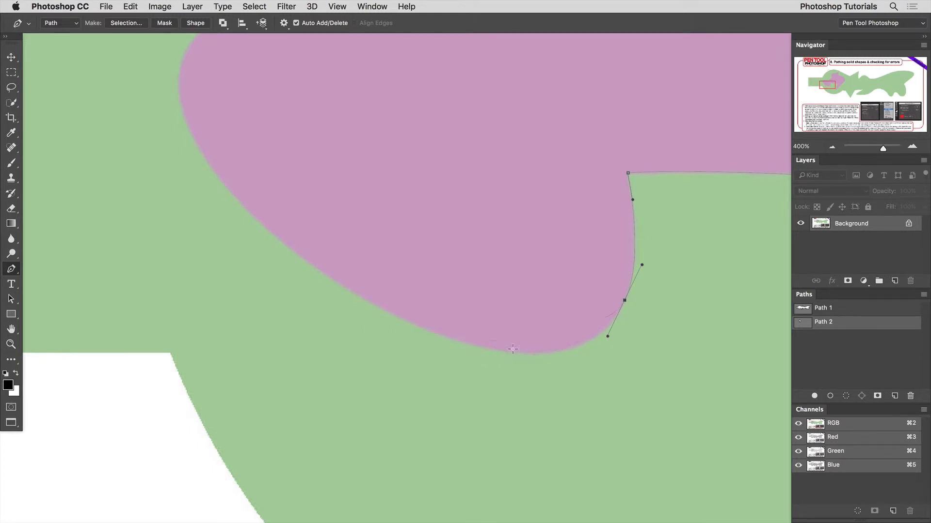
{"action": "left_click_drag", "start_coordinate": [536, 351], "coordinate": [321, 257]}
{"action": "scroll", "coordinate": [504, 361], "scroll_direction": "left", "scroll_amount": 4}
{"action": "scroll", "coordinate": [504, 361], "scroll_direction": "up", "scroll_amount": 2}
{"action": "scroll", "coordinate": [406, 314], "scroll_direction": "left", "scroll_amount": 2}
{"action": "scroll", "coordinate": [406, 314], "scroll_direction": "up", "scroll_amount": 3}
{"action": "left_click_drag", "start_coordinate": [311, 188], "coordinate": [307, 152]}
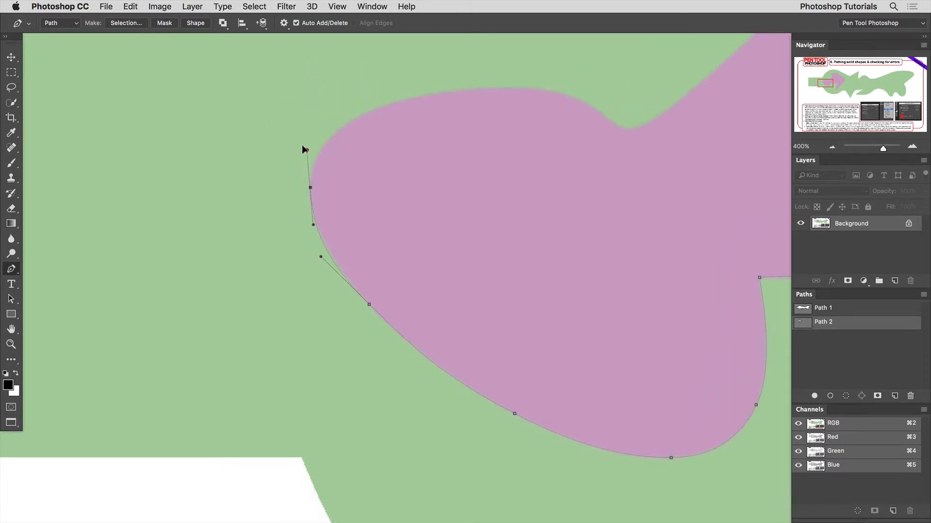
Path around the rounded lobe's outer end with a smooth anchor where its upper edge begins
{"action": "scroll", "coordinate": [354, 297], "scroll_direction": "up", "scroll_amount": 9}
{"action": "scroll", "coordinate": [353, 297], "scroll_direction": "right", "scroll_amount": 2}
{"action": "left_click_drag", "start_coordinate": [350, 282], "coordinate": [395, 265]}
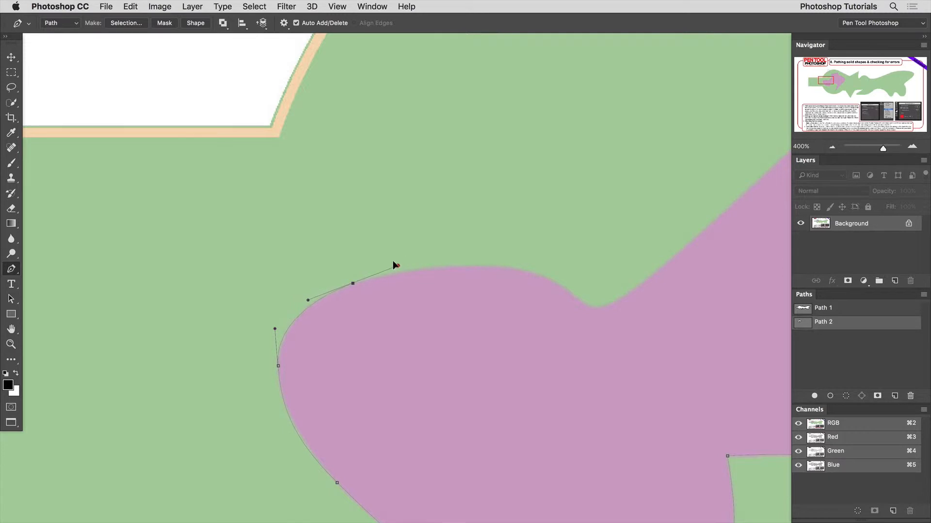
{"action": "scroll", "coordinate": [424, 460], "scroll_direction": "down", "scroll_amount": 7}
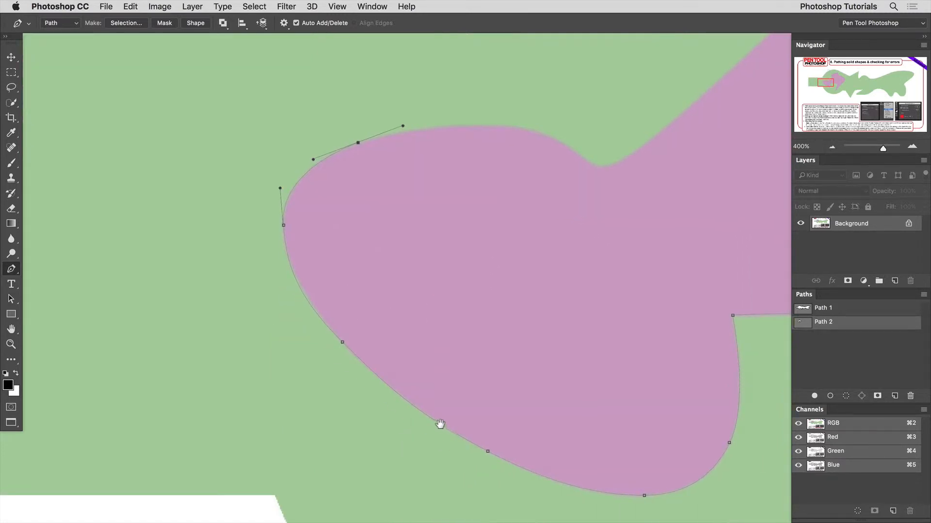
{"action": "scroll", "coordinate": [407, 392], "scroll_direction": "up", "scroll_amount": 9}
{"action": "scroll", "coordinate": [407, 392], "scroll_direction": "right", "scroll_amount": 5}
{"action": "left_click_drag", "start_coordinate": [368, 358], "coordinate": [368, 359]}
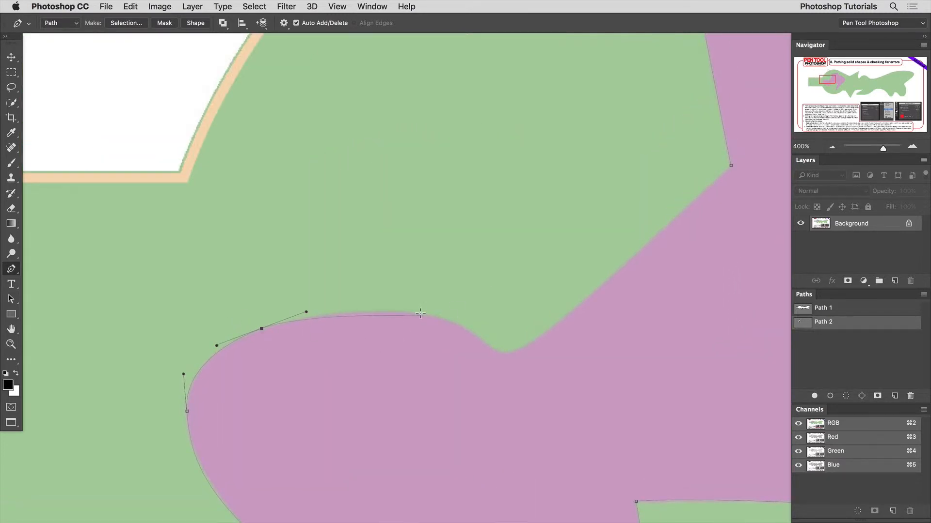
{"action": "left_click_drag", "start_coordinate": [424, 317], "coordinate": [444, 322]}
{"action": "key", "text": "super"}
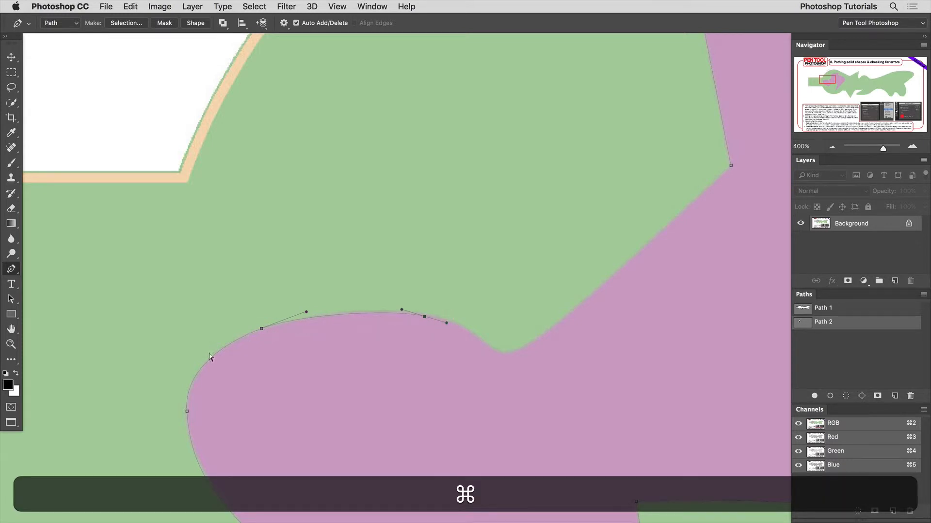
{"action": "key", "text": "super+z"}
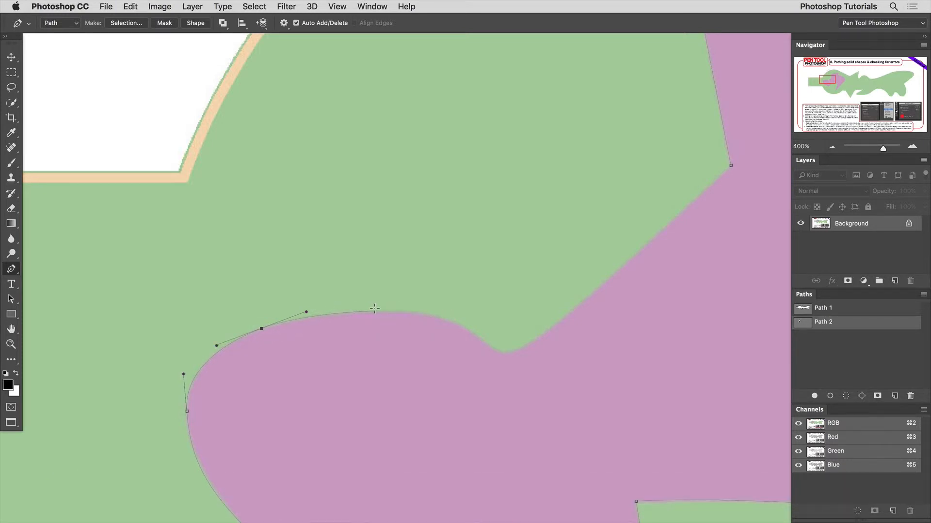
Path over the lobe's top, round the notch and along the diagonal edge, close Path 2 at the starting corner, and deselect it
{"action": "left_click_drag", "start_coordinate": [377, 311], "coordinate": [398, 311]}
{"action": "left_click_drag", "start_coordinate": [460, 325], "coordinate": [401, 376]}
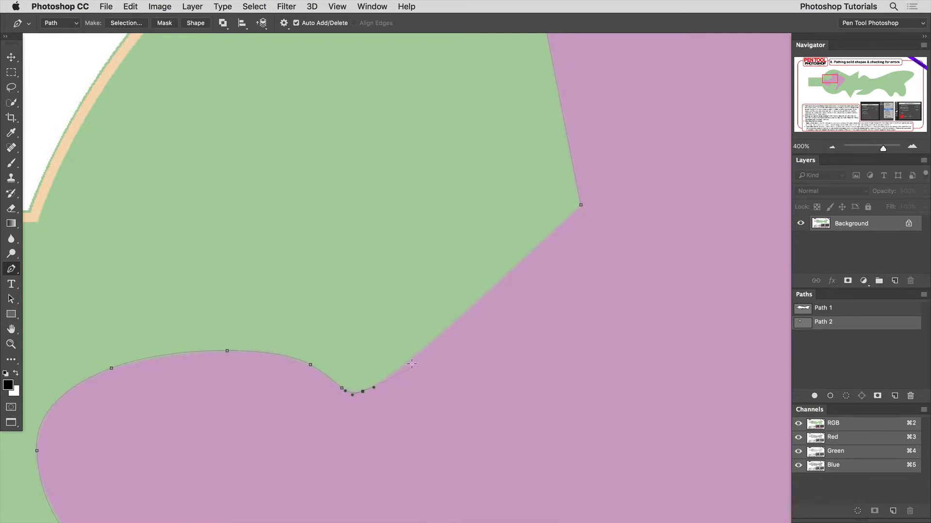
{"action": "left_click_drag", "start_coordinate": [423, 345], "coordinate": [436, 336]}
{"action": "left_click", "coordinate": [577, 207]}
{"action": "scroll", "coordinate": [536, 326], "scroll_direction": "down", "scroll_amount": 4, "text": "alt"}
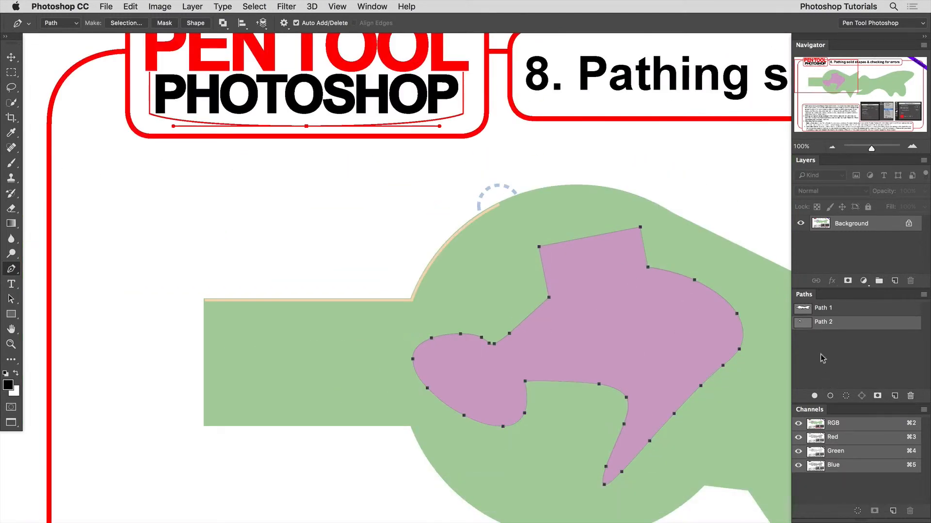
{"action": "left_click", "coordinate": [827, 340]}
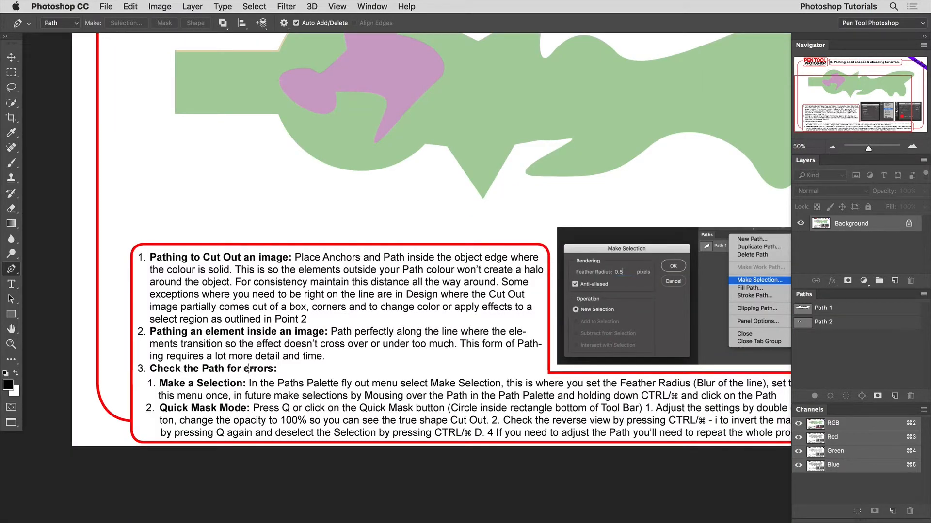
Make a new selection from Path 1 with a 0.5-pixel feather radius and anti-aliasing
{"action": "left_click_drag", "start_coordinate": [567, 313], "coordinate": [531, 363]}
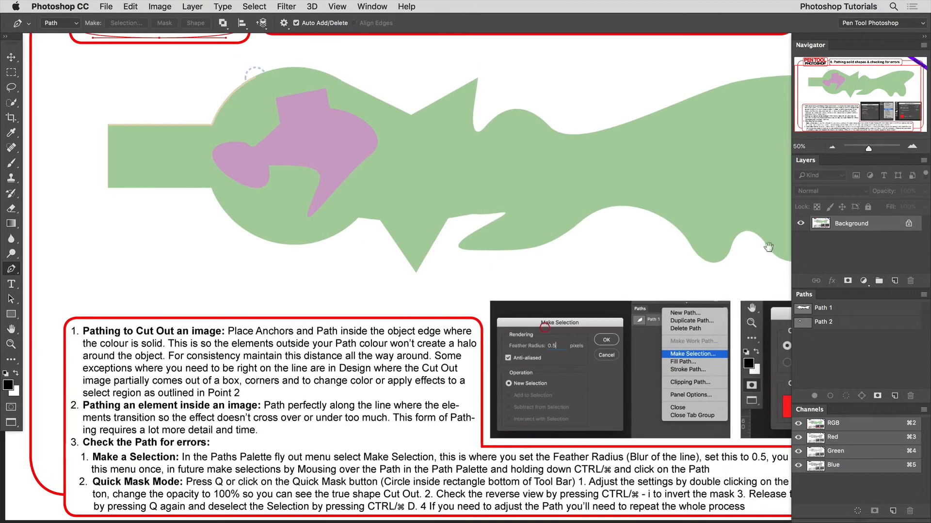
{"action": "left_click", "coordinate": [833, 313]}
{"action": "left_click", "coordinate": [924, 295]}
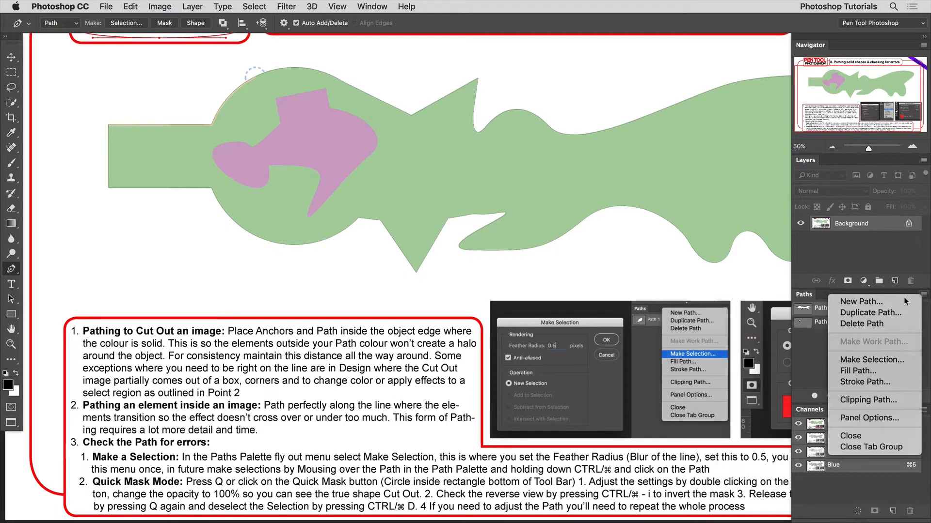
{"action": "left_click", "coordinate": [821, 366]}
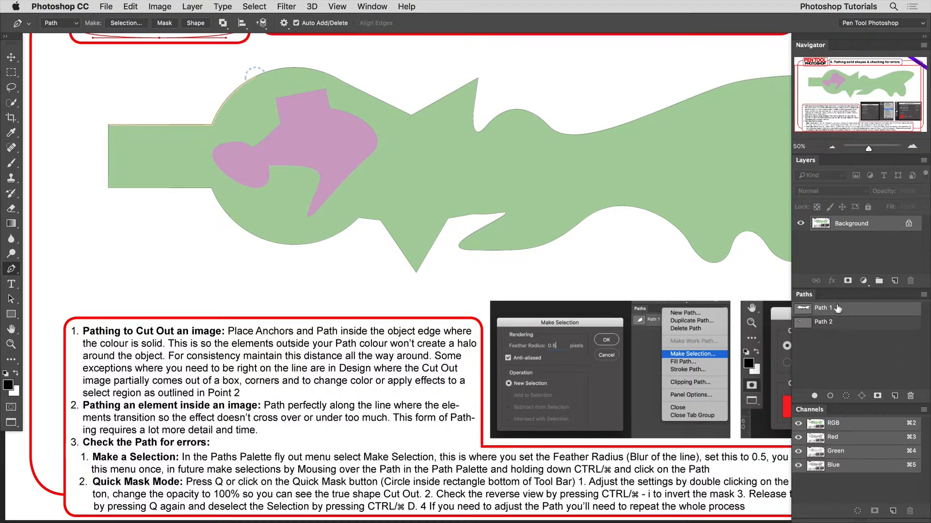
{"action": "left_click", "coordinate": [923, 294]}
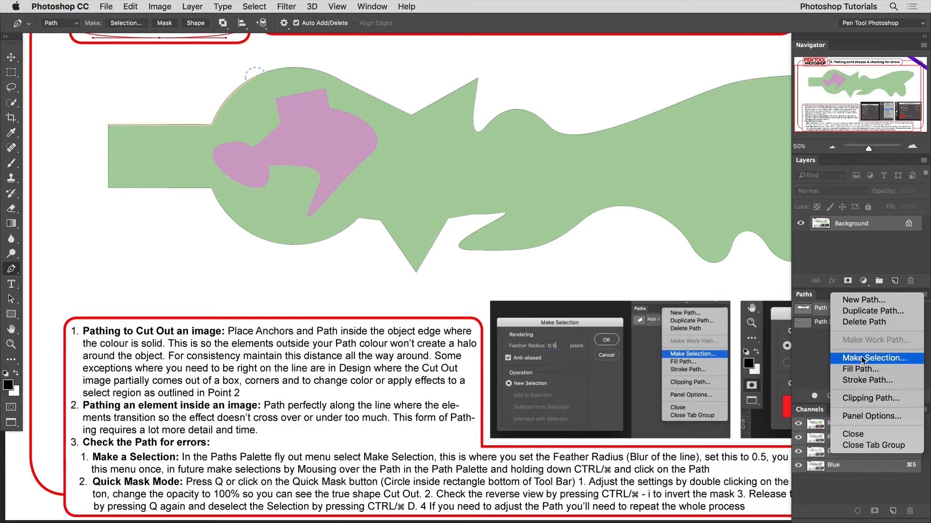
{"action": "left_click", "coordinate": [875, 357]}
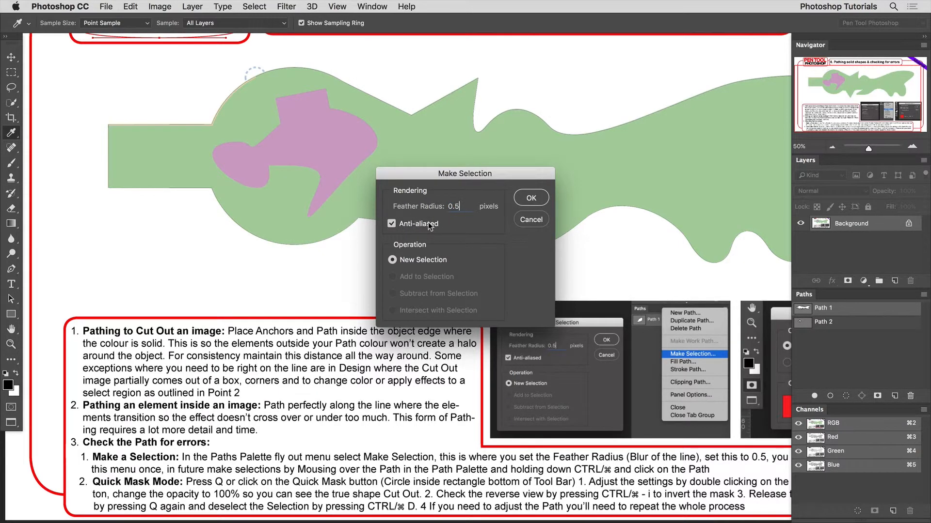
{"action": "left_click", "coordinate": [532, 199]}
{"action": "scroll", "coordinate": [531, 199], "scroll_direction": "up", "scroll_amount": 1}
{"action": "key", "text": "p"}
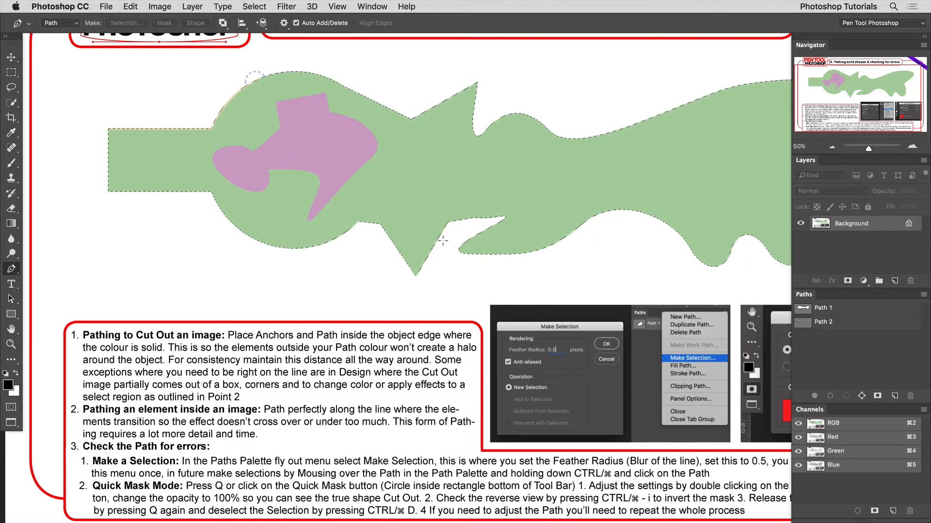
Check the Modify commands available for the selection, and deselect the outline
{"action": "left_click", "coordinate": [257, 6]}
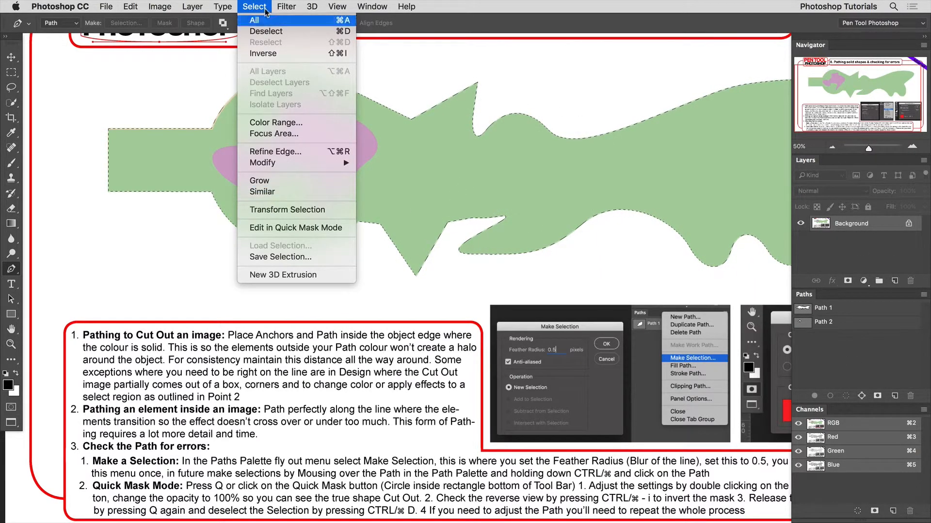
{"action": "left_click", "coordinate": [257, 7]}
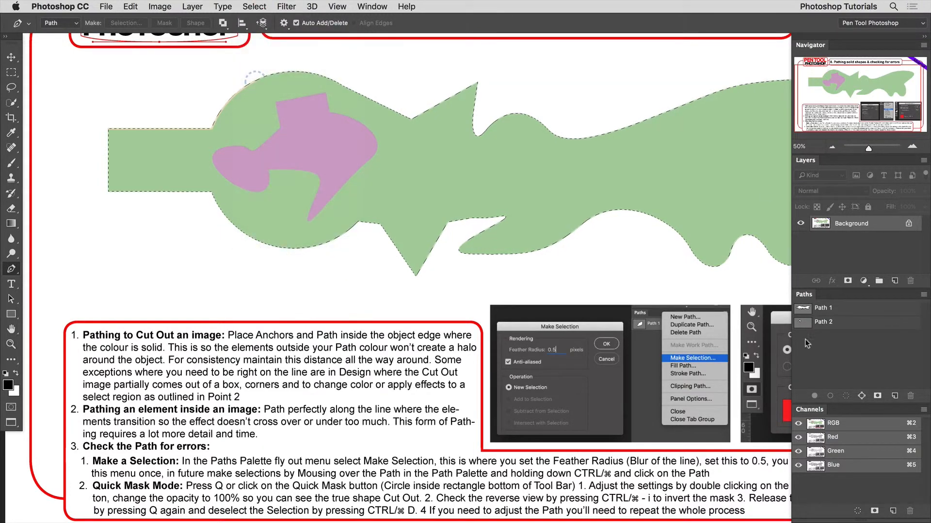
{"action": "left_click", "coordinate": [257, 6]}
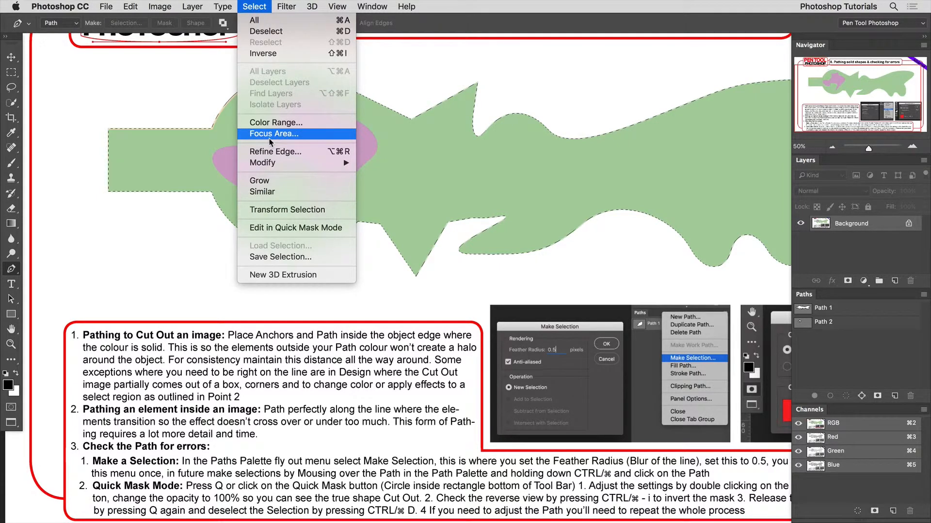
{"action": "mouse_move", "coordinate": [279, 162]}
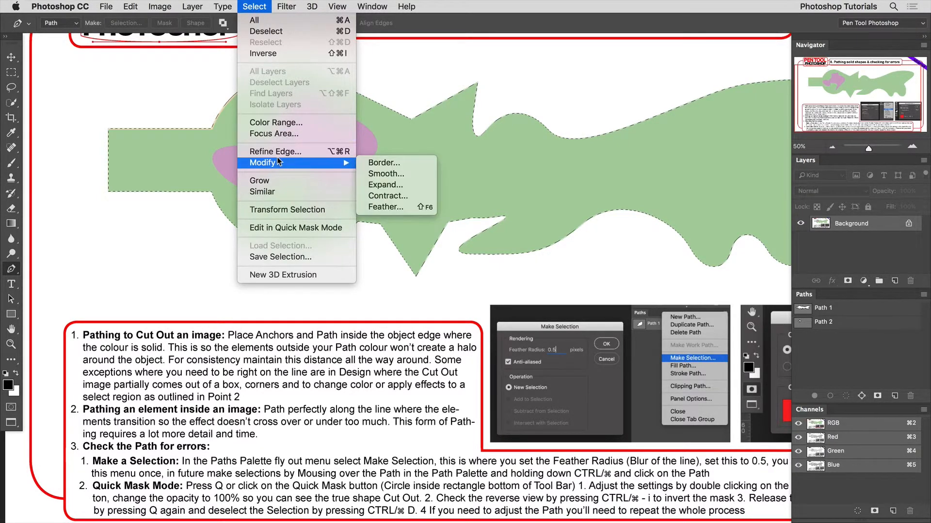
{"action": "left_click", "coordinate": [263, 5]}
{"action": "left_click", "coordinate": [263, 5]}
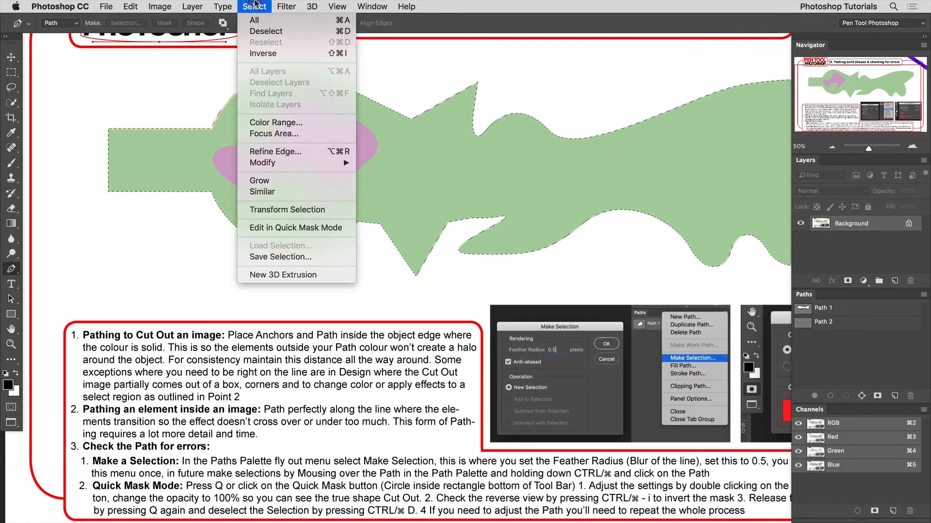
{"action": "left_click", "coordinate": [265, 31]}
Reselect Path 1 and convert it into a selection again with the 0.5-pixel feather radius
{"action": "left_click", "coordinate": [836, 309]}
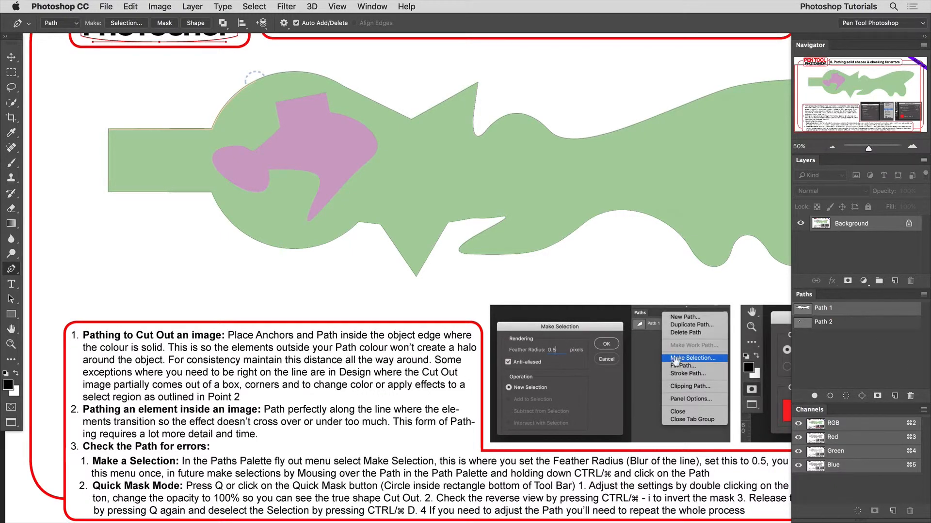
{"action": "left_click", "coordinate": [923, 294]}
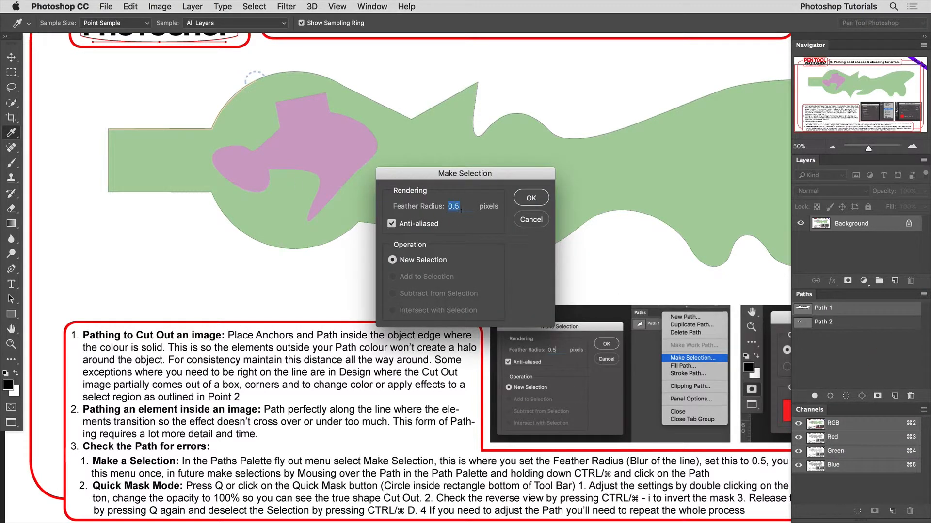
{"action": "left_click", "coordinate": [531, 220]}
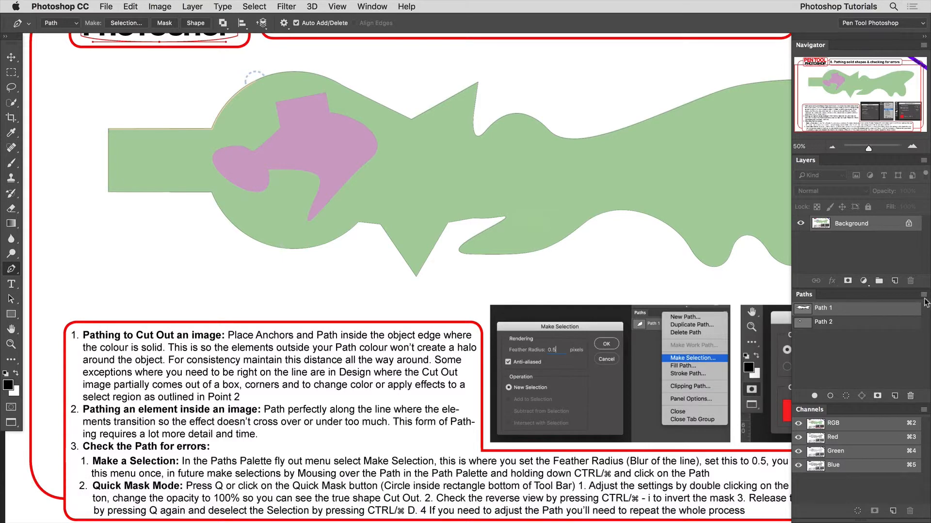
{"action": "left_click", "coordinate": [924, 295]}
{"action": "left_click", "coordinate": [886, 358]}
{"action": "left_click", "coordinate": [533, 203]}
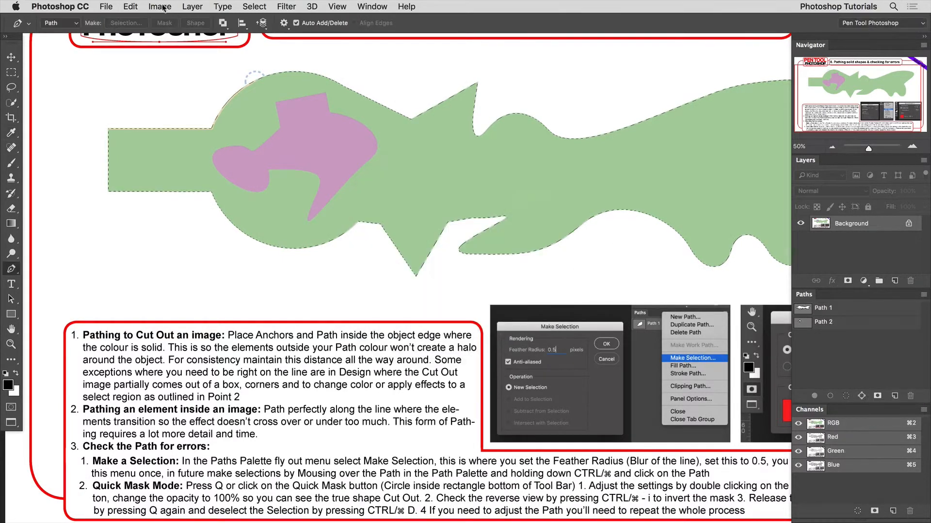
Locate the Feather command for active selections, check the path options, and deselect
{"action": "left_click", "coordinate": [254, 6]}
{"action": "mouse_move", "coordinate": [283, 168]}
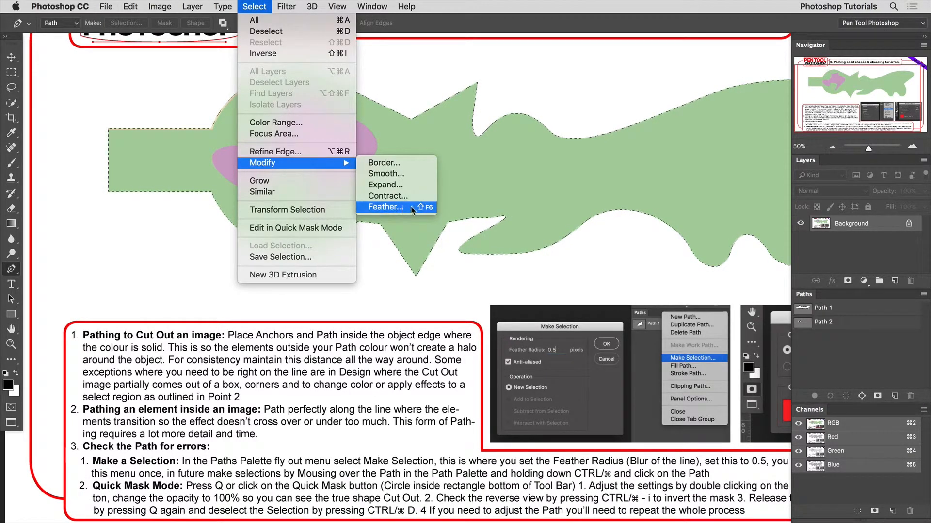
{"action": "key", "text": "Escape"}
{"action": "left_click", "coordinate": [923, 295]}
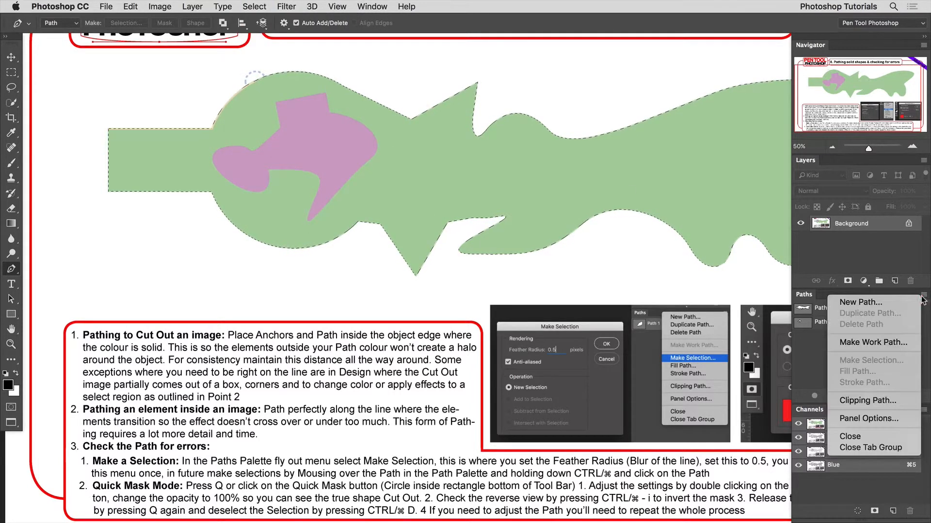
{"action": "key", "text": "super+d"}
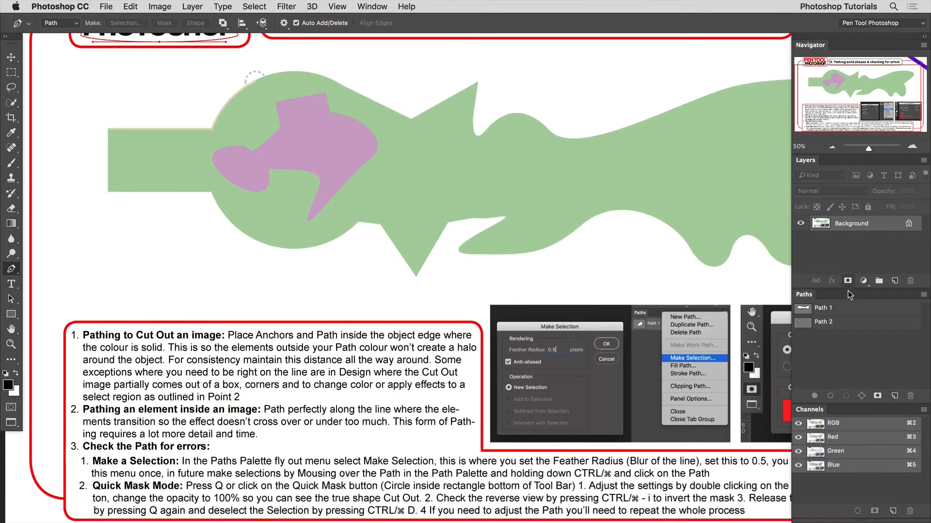
Load Path 1 directly as a selection and toggle Quick Mask mode to compare the selection with its mask
{"action": "left_click", "coordinate": [805, 310]}
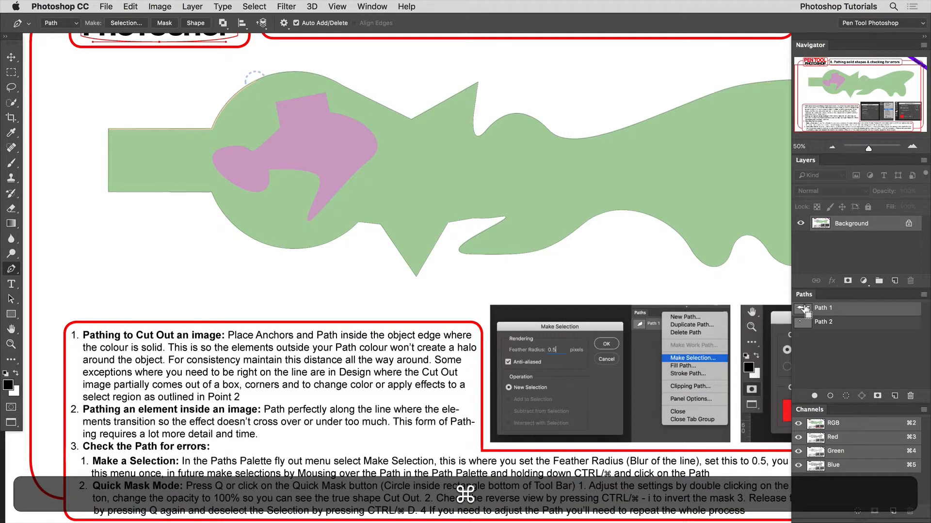
{"action": "left_click", "coordinate": [802, 309], "text": "super"}
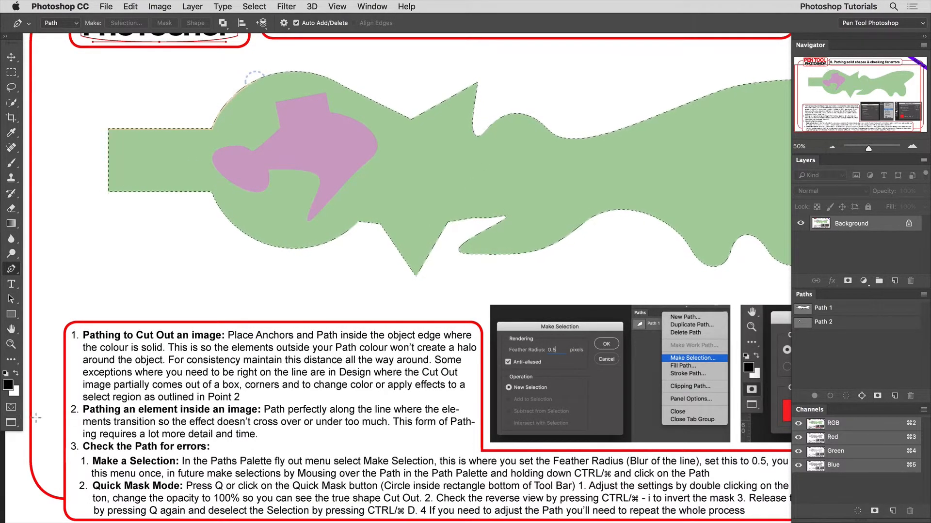
{"action": "left_click", "coordinate": [11, 407]}
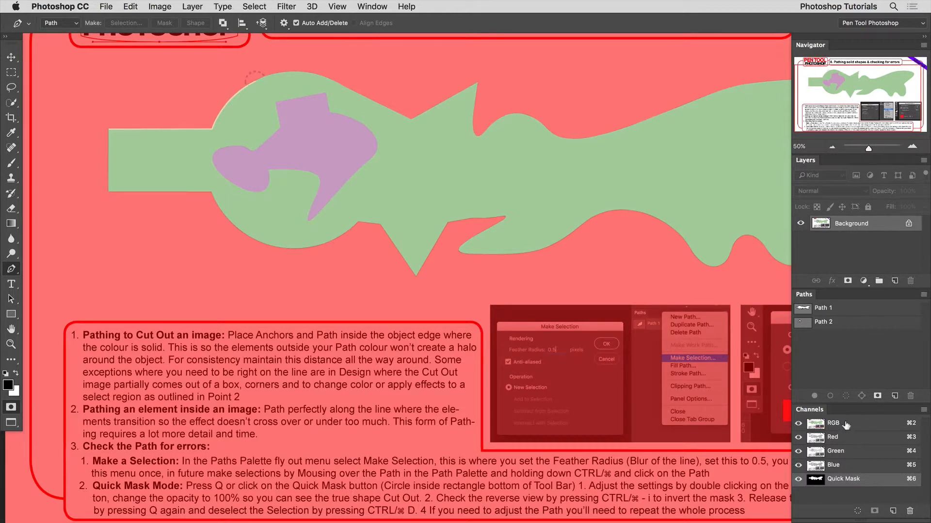
{"action": "key", "text": "q"}
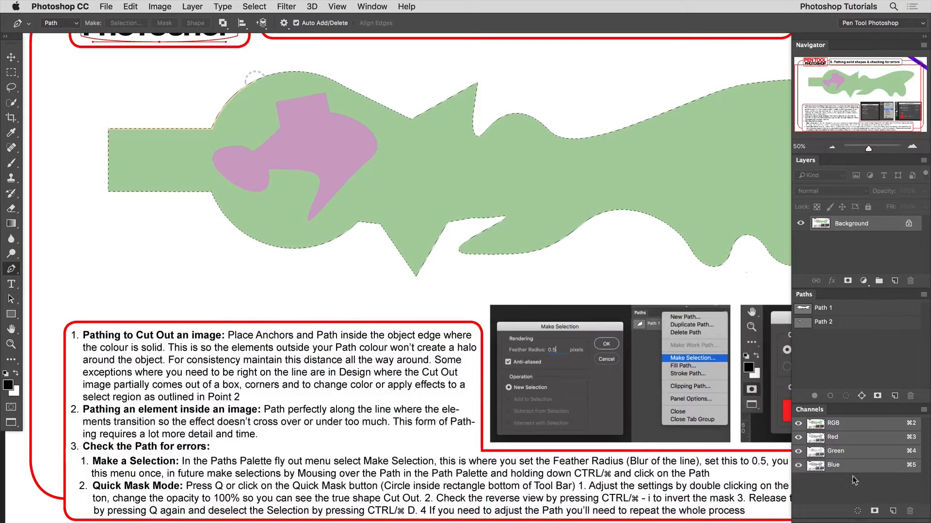
{"action": "key", "text": "q"}
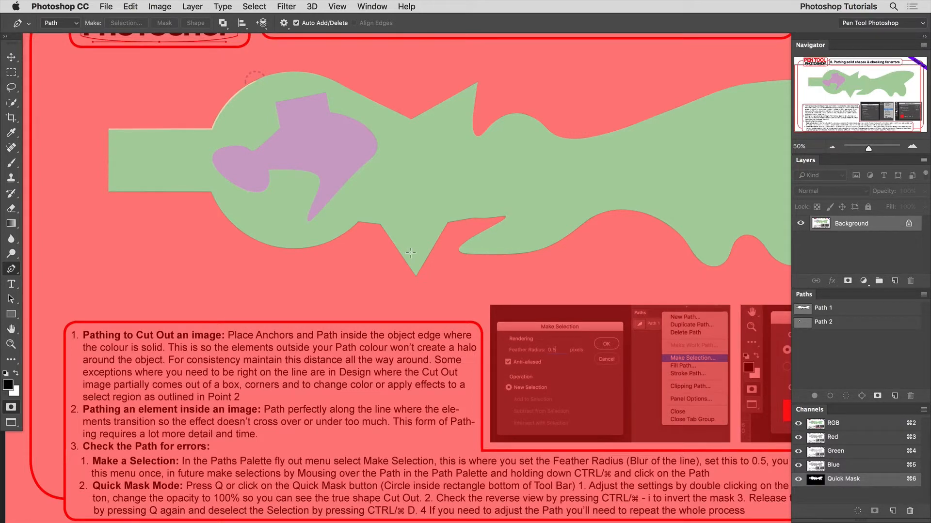
{"action": "key", "text": "q"}
{"action": "key", "text": "q"}
Set the red Quick Mask overlay's opacity to 100% for masked areas and display the mask
{"action": "double_click", "coordinate": [10, 409]}
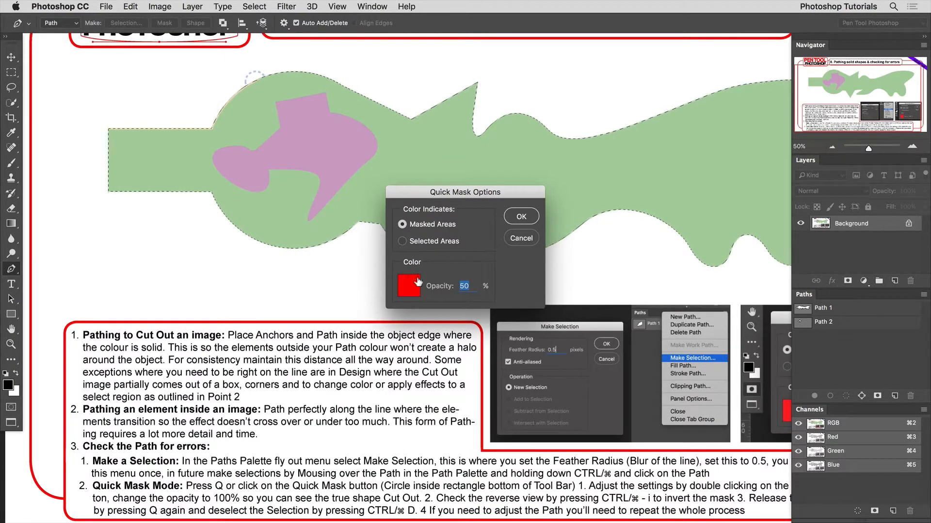
{"action": "type", "text": "100"}
{"action": "left_click", "coordinate": [522, 218]}
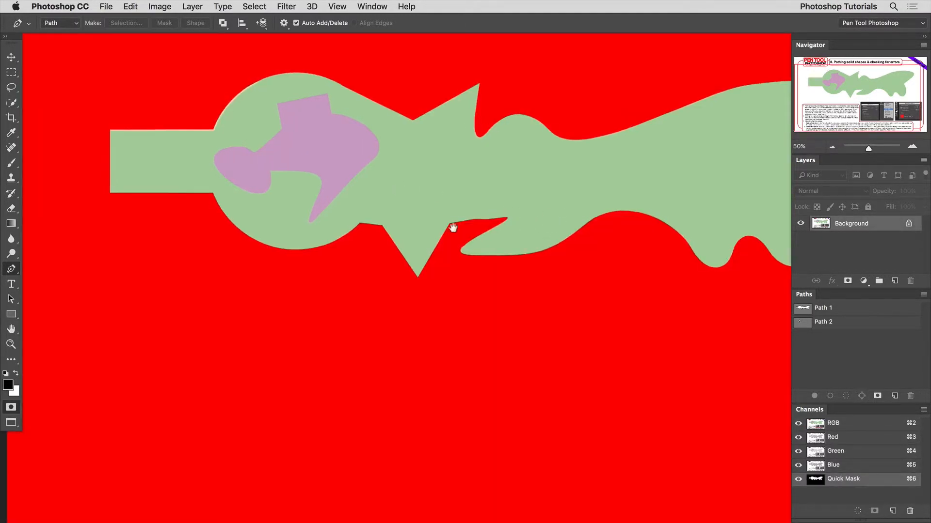
Inspect the green shape's masked outline up close along its length for path errors
{"action": "left_click_drag", "start_coordinate": [453, 229], "coordinate": [643, 334]}
{"action": "left_click_drag", "start_coordinate": [411, 247], "coordinate": [476, 278]}
{"action": "left_click_drag", "start_coordinate": [526, 369], "coordinate": [458, 209]}
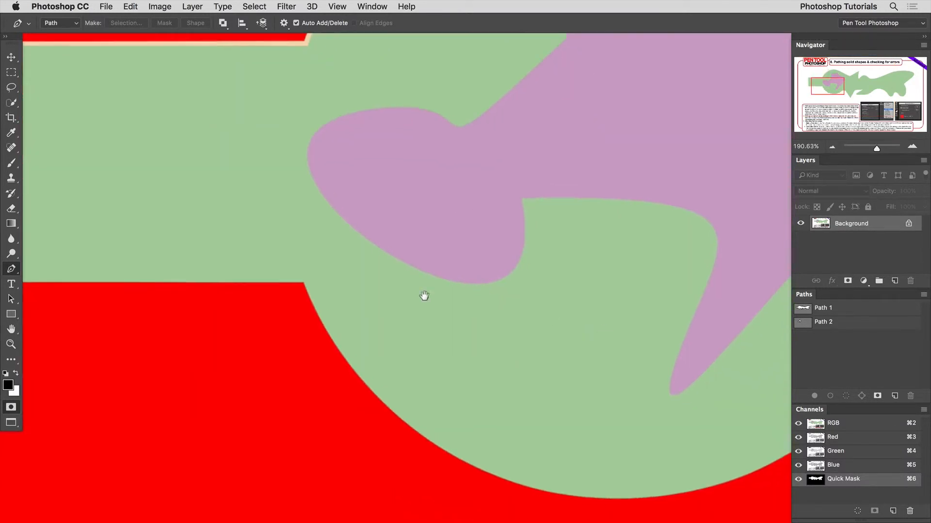
{"action": "left_click_drag", "start_coordinate": [630, 344], "coordinate": [263, 285]}
{"action": "left_click_drag", "start_coordinate": [580, 333], "coordinate": [320, 317]}
{"action": "left_click_drag", "start_coordinate": [634, 340], "coordinate": [594, 323]}
{"action": "left_click_drag", "start_coordinate": [451, 264], "coordinate": [56, 297]}
{"action": "left_click_drag", "start_coordinate": [672, 305], "coordinate": [651, 308]}
{"action": "left_click_drag", "start_coordinate": [665, 315], "coordinate": [434, 316]}
{"action": "left_click_drag", "start_coordinate": [183, 350], "coordinate": [209, 350]}
{"action": "left_click_drag", "start_coordinate": [208, 350], "coordinate": [480, 363]}
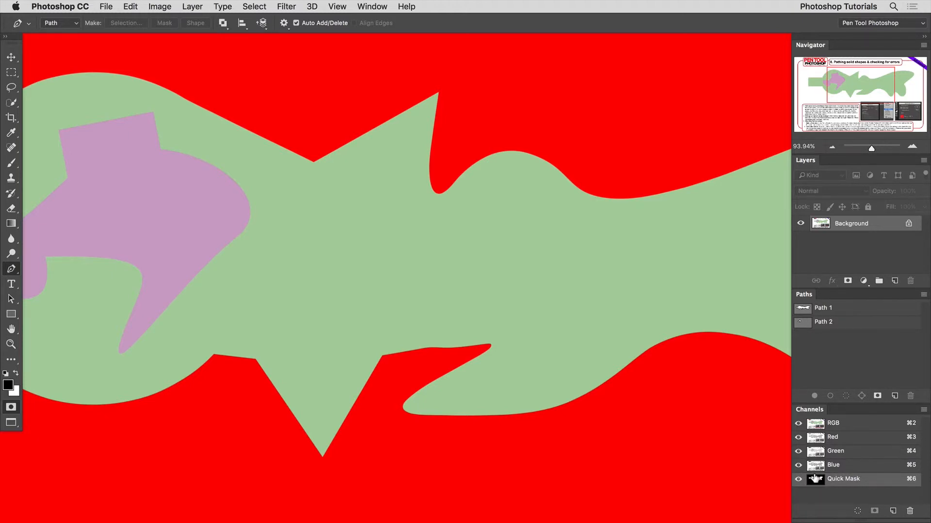
Look over the green shape's masked outline, then invert the Quick Mask so red covers the shape instead of its surroundings
{"action": "left_click_drag", "start_coordinate": [495, 382], "coordinate": [482, 239]}
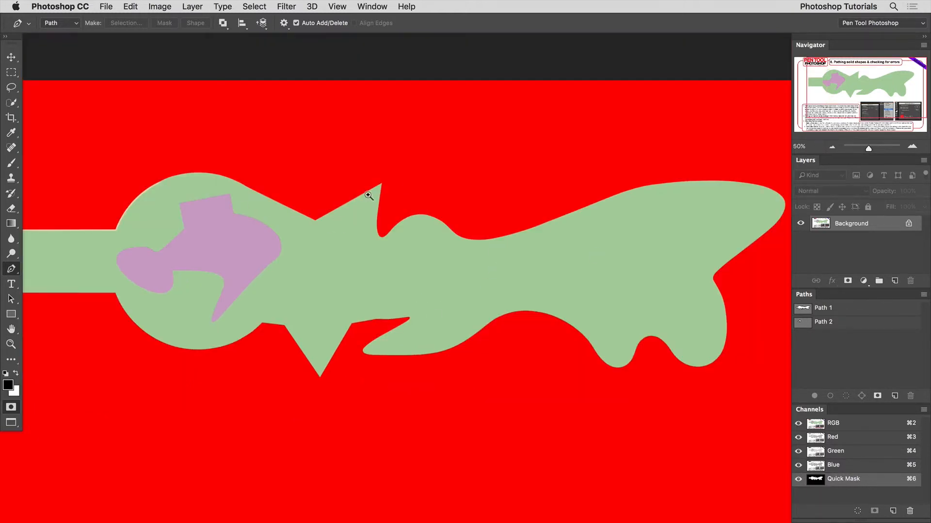
{"action": "left_click_drag", "start_coordinate": [371, 196], "coordinate": [397, 138]}
{"action": "left_click_drag", "start_coordinate": [454, 254], "coordinate": [376, 329]}
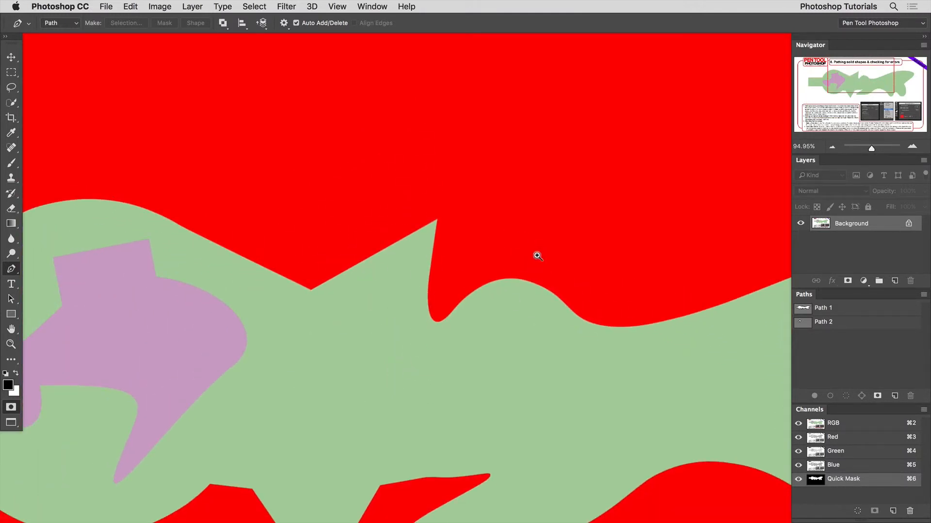
{"action": "left_click_drag", "start_coordinate": [626, 418], "coordinate": [611, 335]}
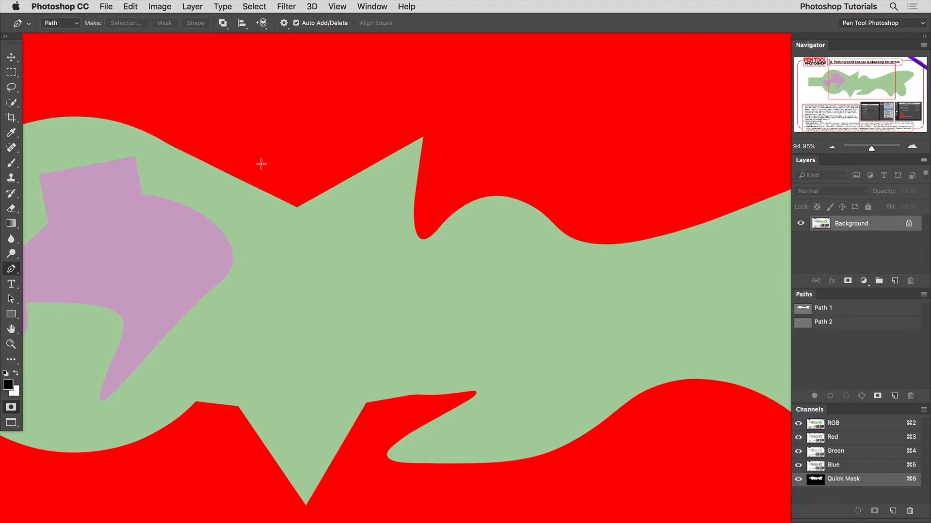
{"action": "left_click", "coordinate": [106, 5]}
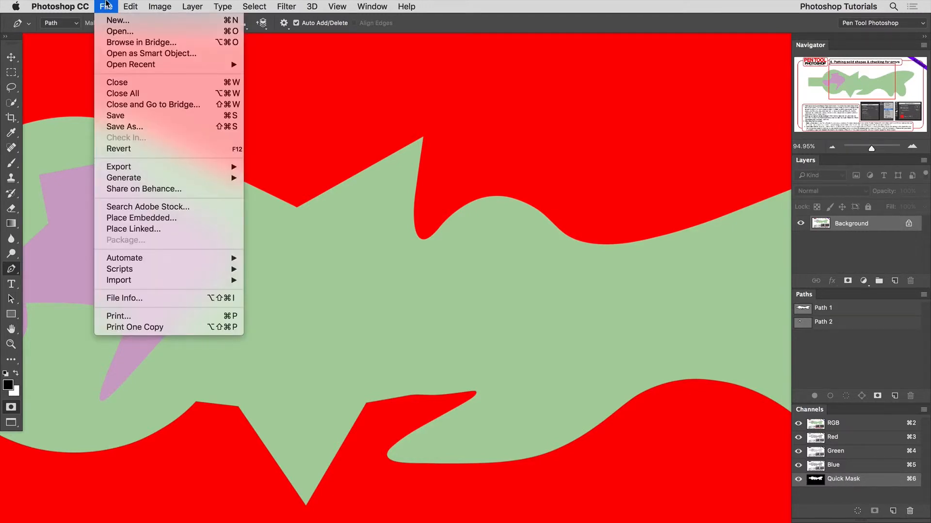
{"action": "mouse_move", "coordinate": [160, 5]}
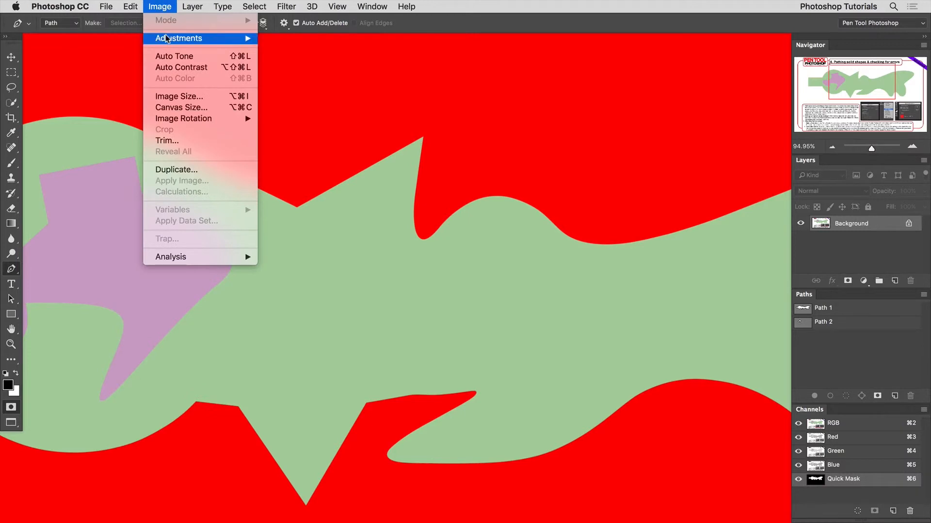
{"action": "mouse_move", "coordinate": [166, 39]}
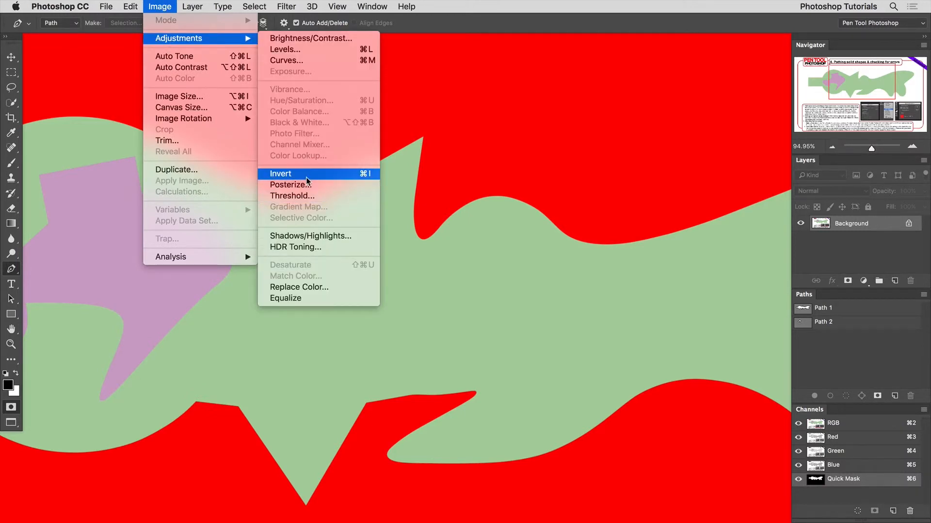
{"action": "left_click", "coordinate": [307, 176]}
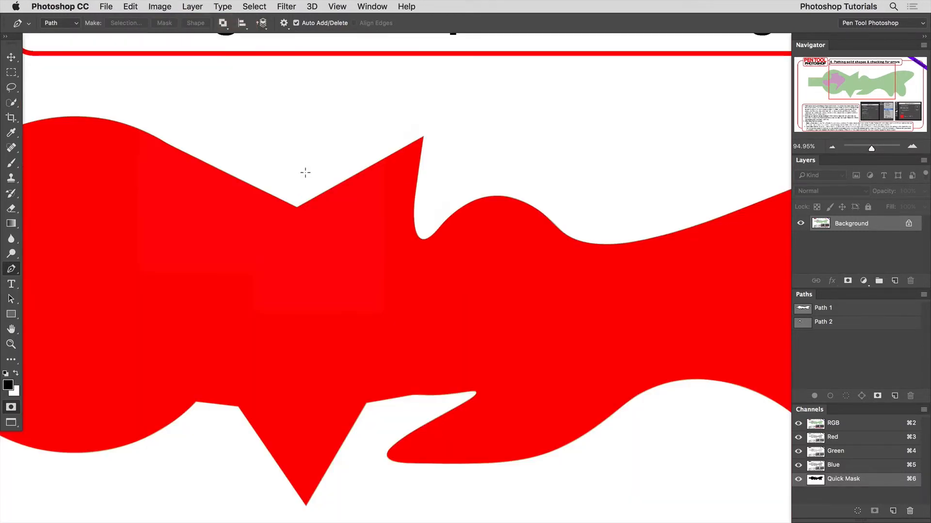
Inspect the inverted mask's edge around the narrow white notch, then toggle the mask inversion to compare both views
{"action": "left_click_drag", "start_coordinate": [460, 391], "coordinate": [533, 429]}
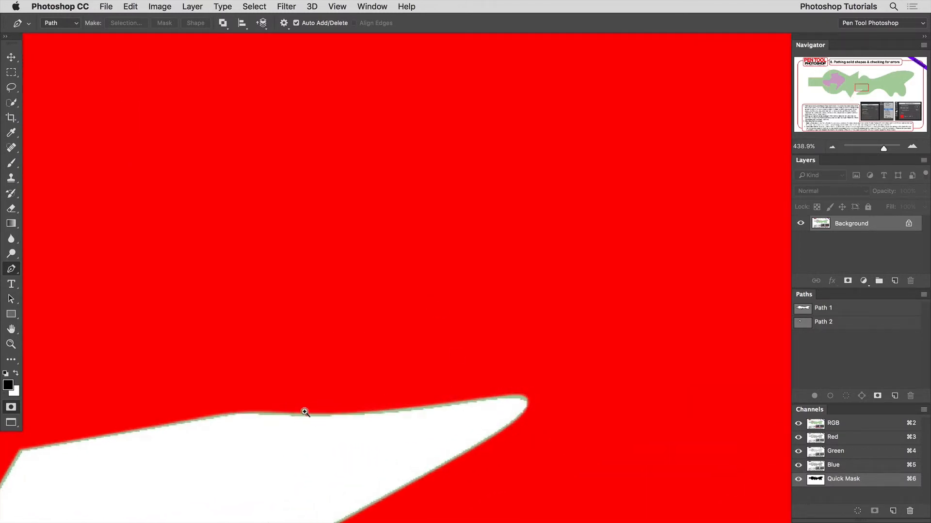
{"action": "left_click_drag", "start_coordinate": [320, 426], "coordinate": [286, 424]}
{"action": "left_click_drag", "start_coordinate": [410, 396], "coordinate": [356, 349]}
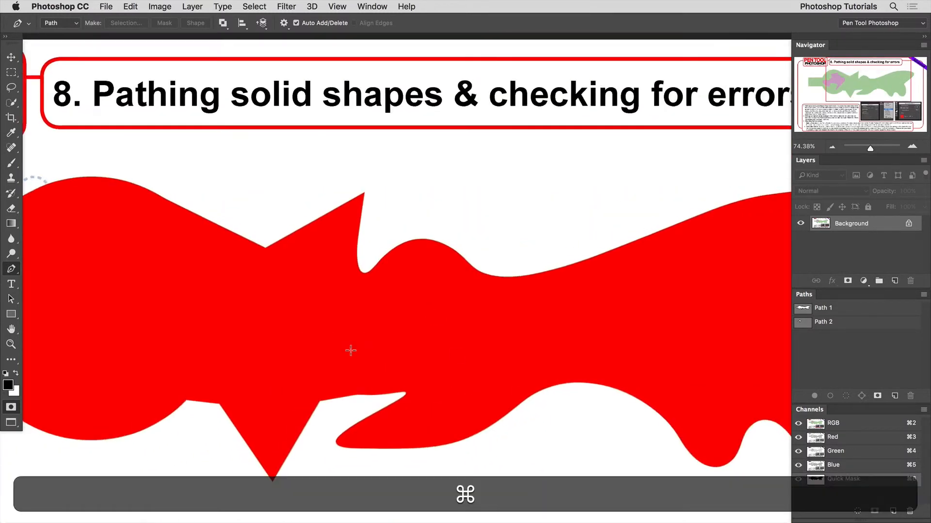
{"action": "key", "text": "cmd+i"}
{"action": "key", "text": "cmd+i"}
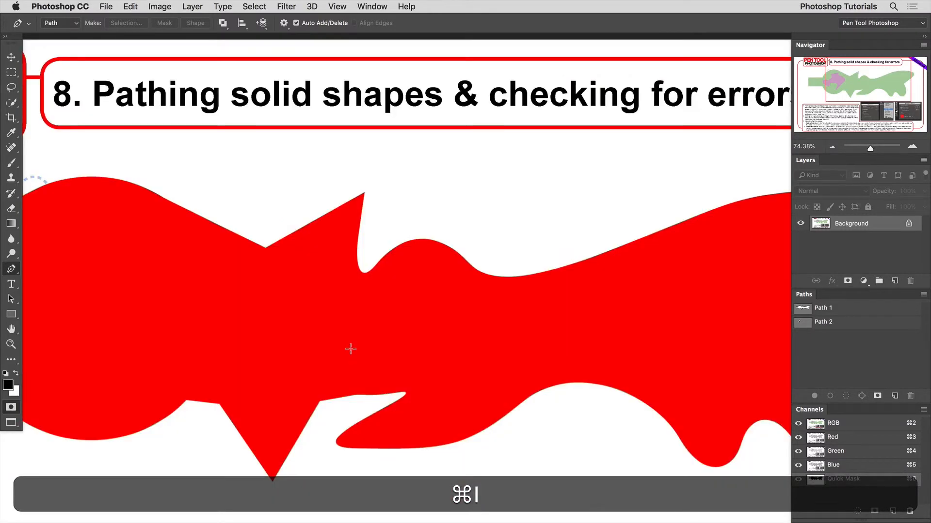
{"action": "left_click", "coordinate": [366, 366], "text": "alt+super"}
{"action": "left_click_drag", "start_coordinate": [280, 366], "coordinate": [445, 359]}
{"action": "key", "text": "super+i"}
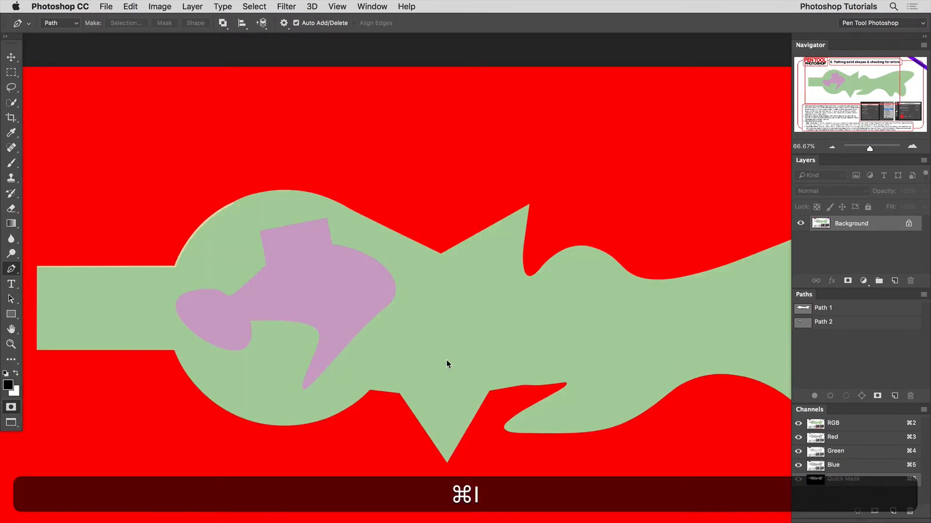
{"action": "key", "text": "super+i"}
{"action": "key", "text": "super+i"}
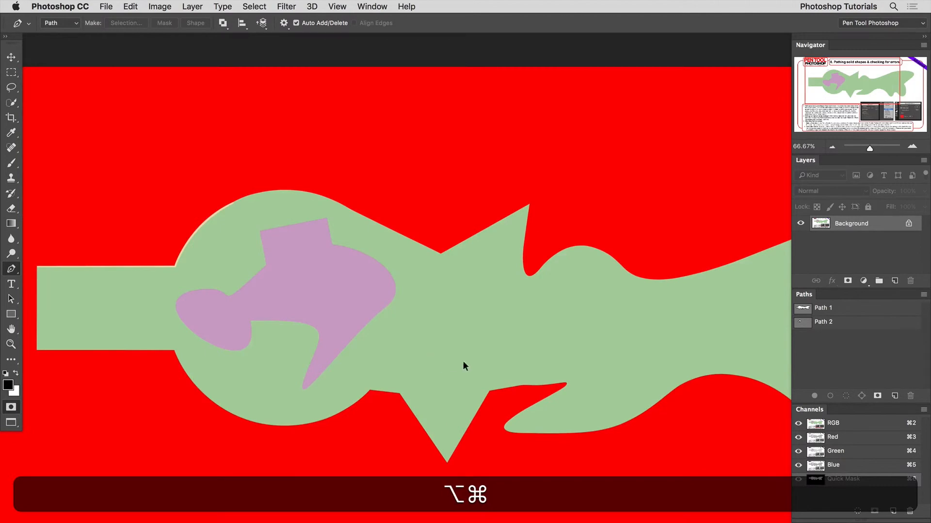
Check the masked shape from end to end, exit Quick Mask mode, and deselect
{"action": "left_click", "coordinate": [464, 363], "text": "alt+super"}
{"action": "left_click_drag", "start_coordinate": [772, 391], "coordinate": [457, 328]}
{"action": "left_click", "coordinate": [458, 328], "text": "alt+super"}
{"action": "left_click_drag", "start_coordinate": [344, 341], "coordinate": [515, 356]}
{"action": "key", "text": "q"}
{"action": "key", "text": "super+d"}
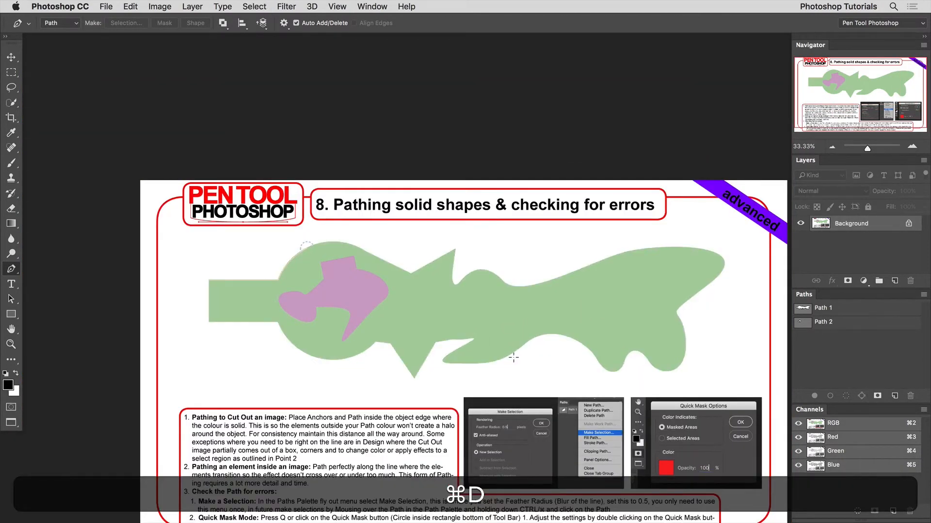
Activate Path 1 and move its anchor points at the narrow white notch's tip outward into the green area
{"action": "left_click", "coordinate": [832, 308]}
{"action": "left_click", "coordinate": [471, 345], "text": "super"}
{"action": "left_click", "coordinate": [501, 339], "text": "super"}
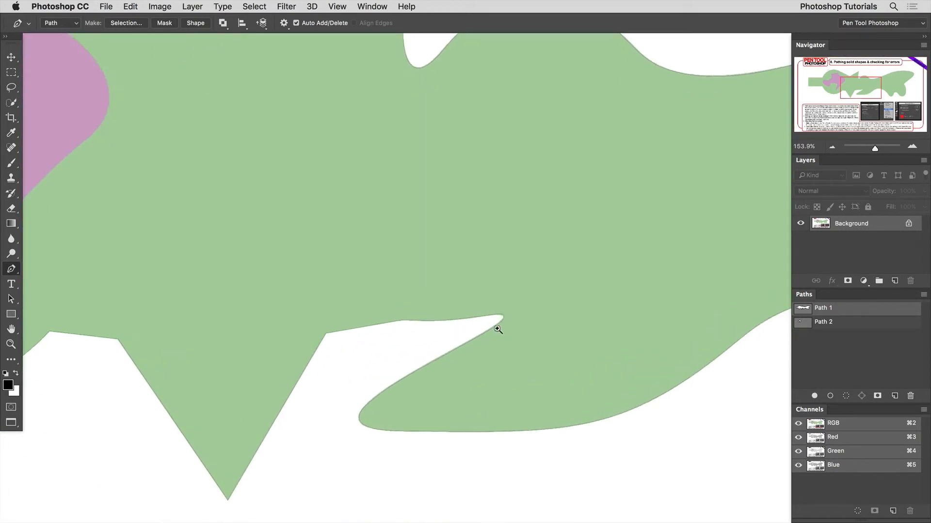
{"action": "left_click_drag", "start_coordinate": [501, 338], "coordinate": [523, 347]}
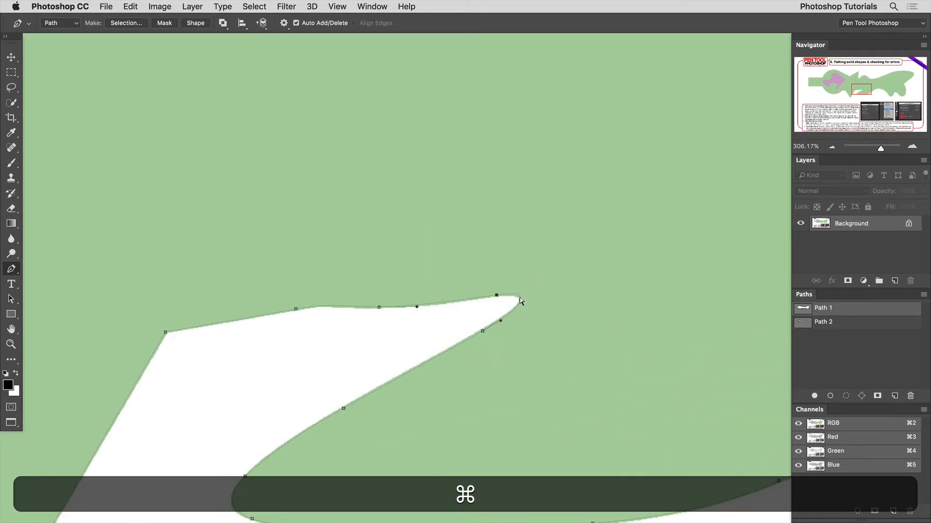
{"action": "left_click_drag", "start_coordinate": [516, 297], "coordinate": [531, 295]}
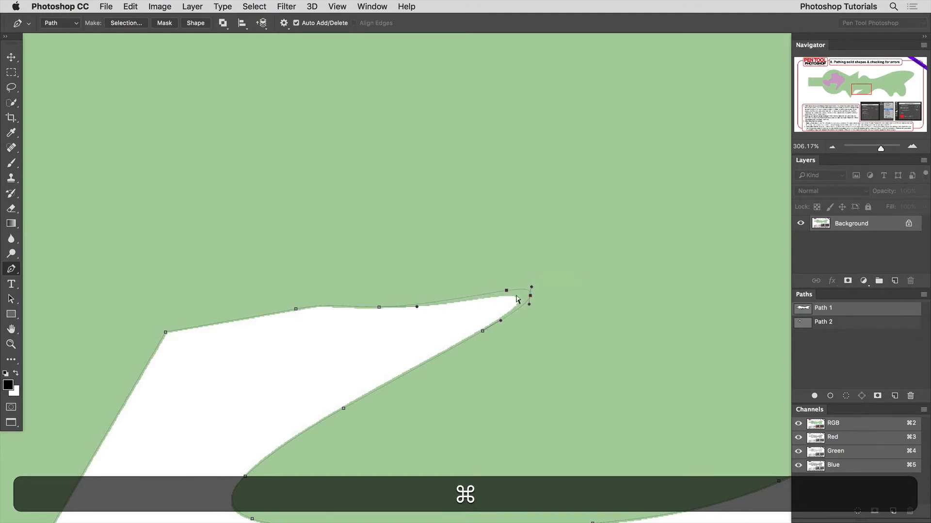
Load the edited Path 1 as a selection and inspect the notch tip in Quick Mask, both normal and inverted
{"action": "left_click", "coordinate": [804, 310], "text": "super"}
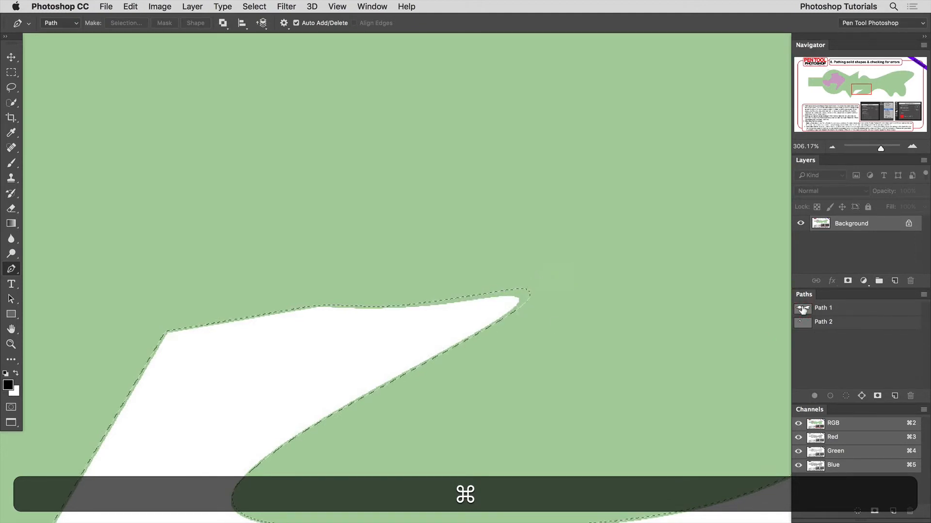
{"action": "key", "text": "q"}
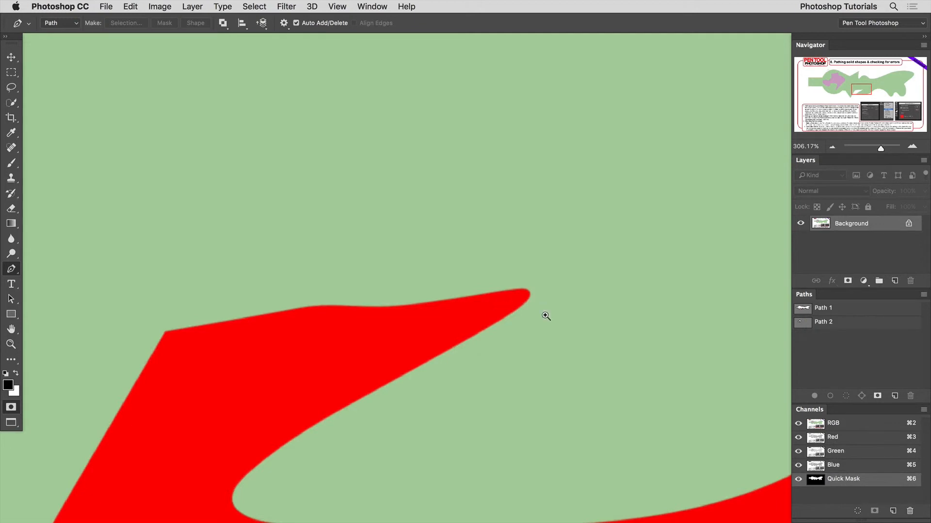
{"action": "scroll", "coordinate": [542, 315], "scroll_direction": "down", "scroll_amount": 5}
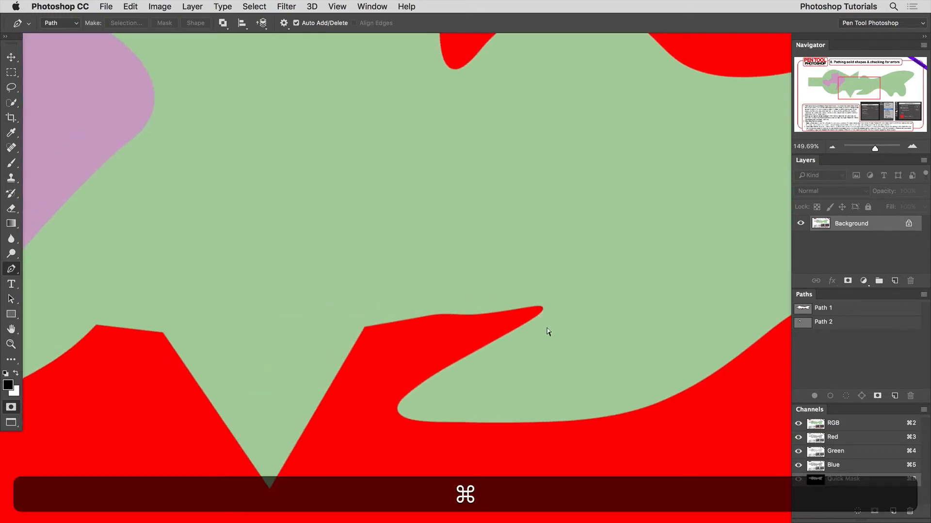
{"action": "key", "text": "super+i"}
{"action": "scroll", "coordinate": [537, 310], "scroll_direction": "up", "scroll_amount": 2}
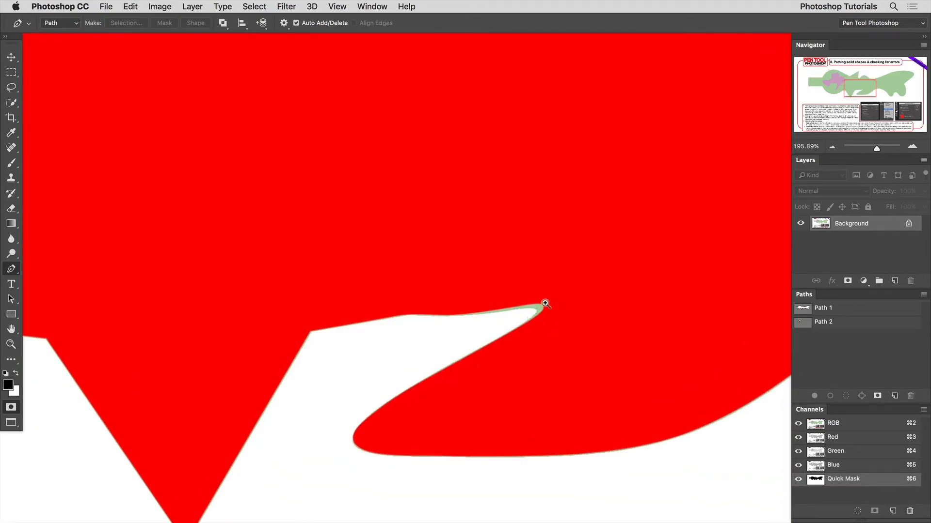
Invert the mask back, exit Quick Mask mode, and drop Path 1's selection
{"action": "scroll", "coordinate": [543, 333], "scroll_direction": "down", "scroll_amount": 4}
{"action": "scroll", "coordinate": [527, 346], "scroll_direction": "down", "scroll_amount": 2}
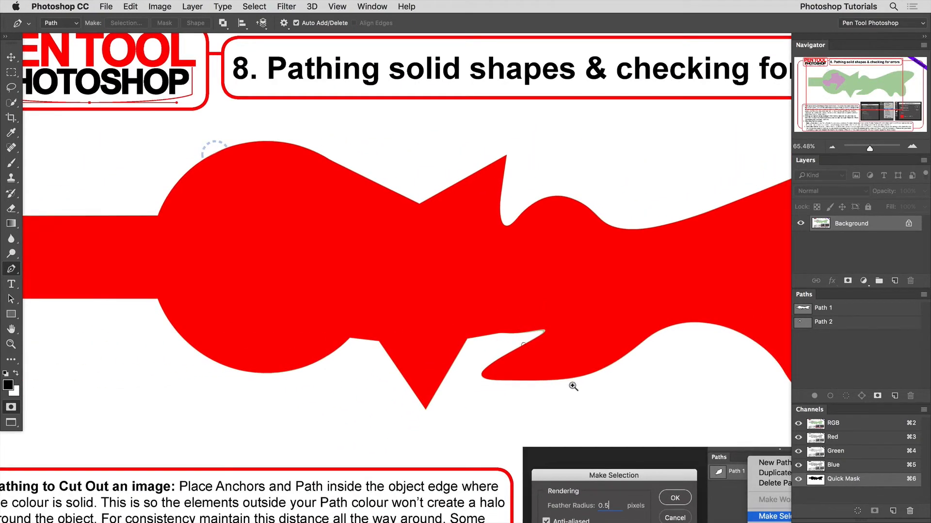
{"action": "key", "text": "super+i"}
{"action": "key", "text": "q"}
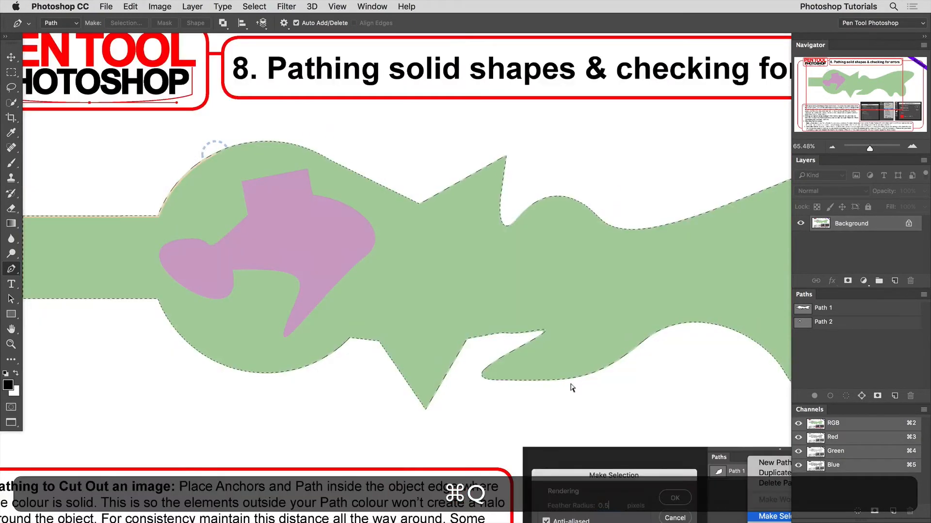
{"action": "scroll", "coordinate": [401, 268], "scroll_direction": "up", "scroll_amount": 3}
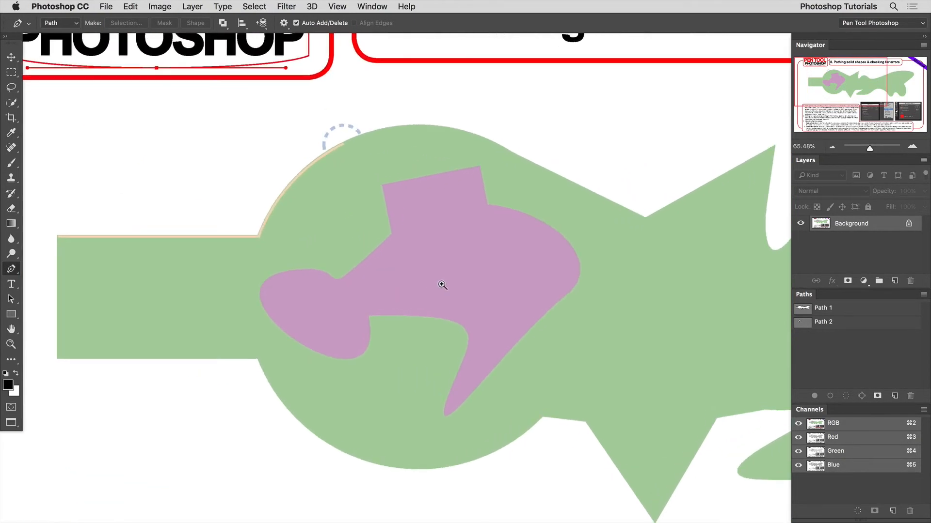
Load Path 2 as a selection, examine the pink shape in Quick Mask both normal and inverted, and exit without a selection
{"action": "left_click", "coordinate": [802, 323], "text": "super"}
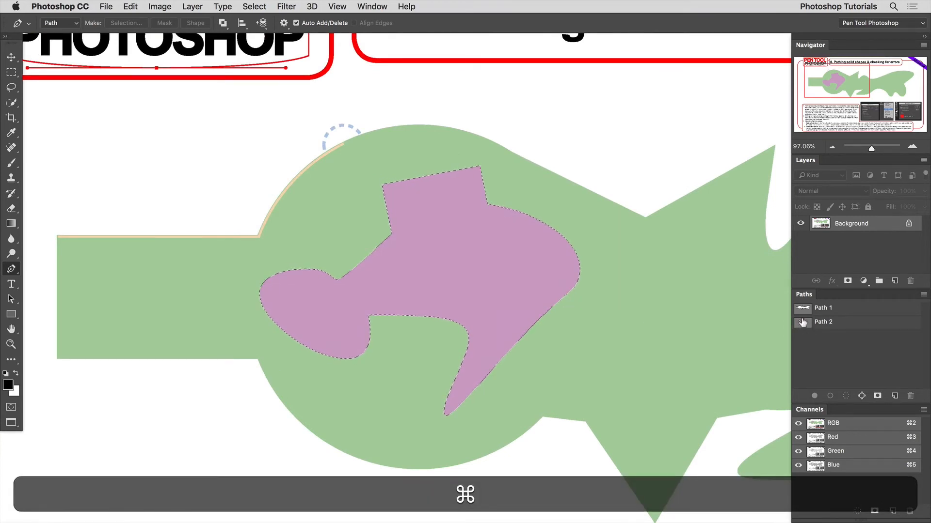
{"action": "key", "text": "q"}
{"action": "scroll", "coordinate": [349, 257], "scroll_direction": "up", "scroll_amount": 3}
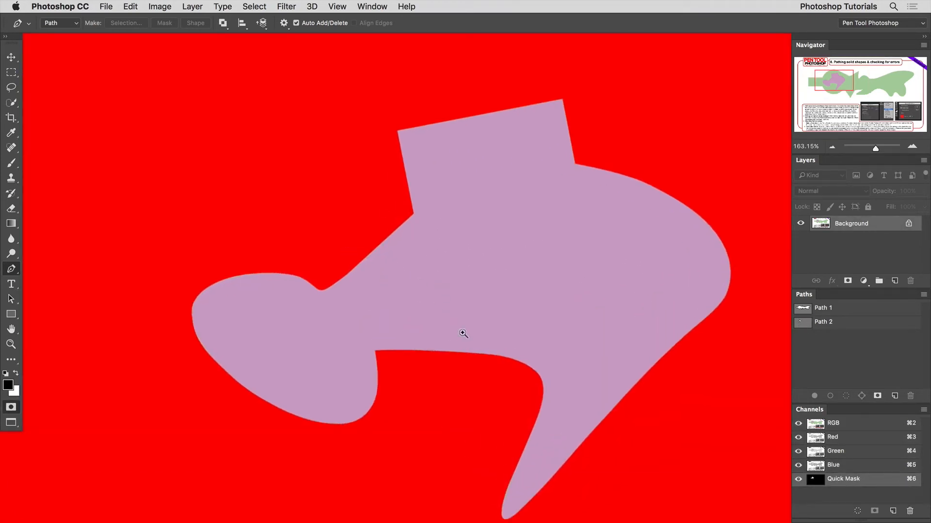
{"action": "key", "text": "super+i"}
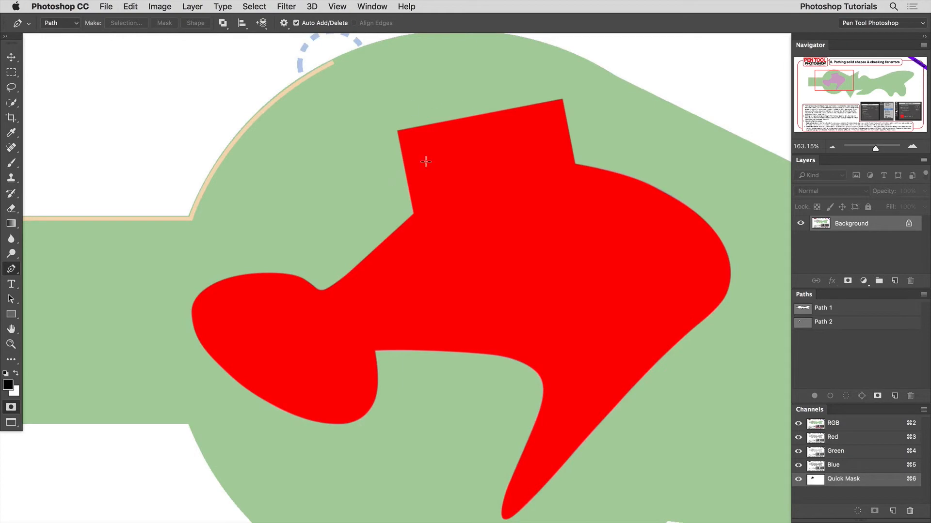
{"action": "key", "text": "super+i"}
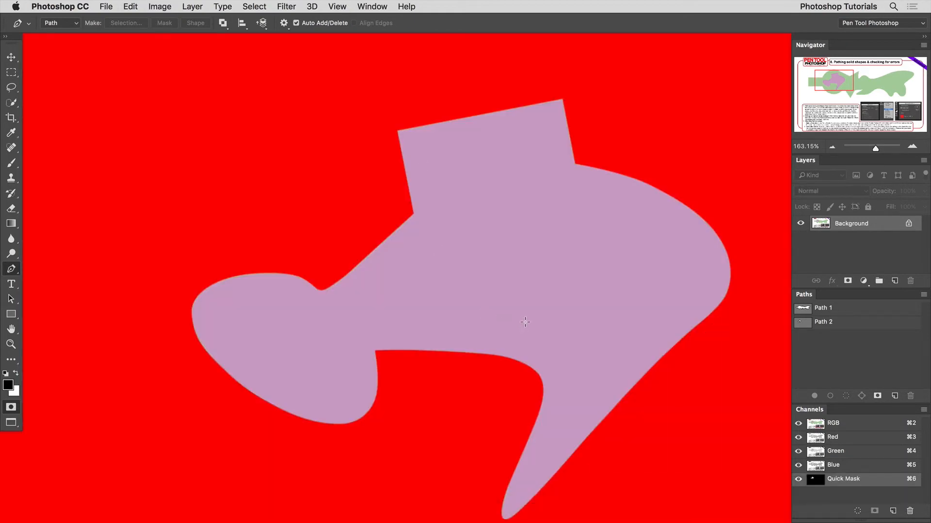
{"action": "key", "text": "q"}
{"action": "scroll", "coordinate": [525, 320], "scroll_direction": "down", "scroll_amount": 5}
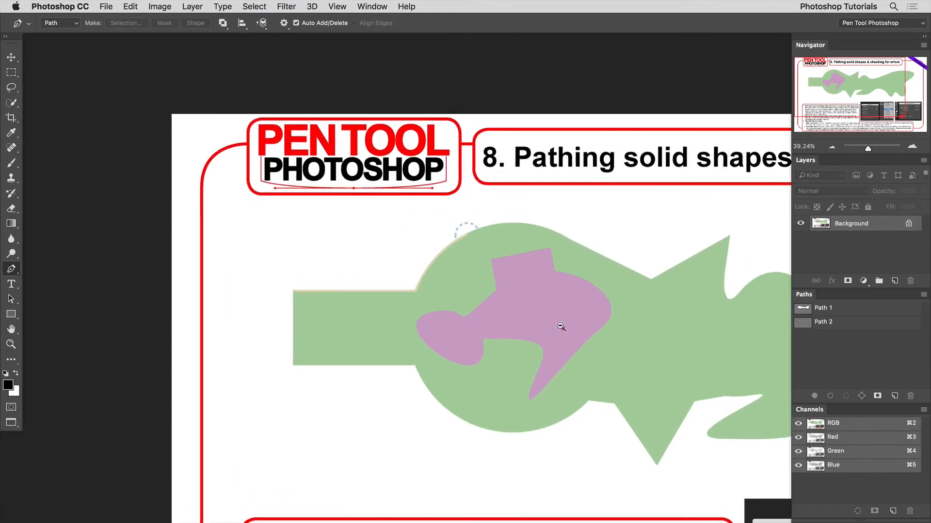
{"action": "scroll", "coordinate": [558, 317], "scroll_direction": "up", "scroll_amount": 2}
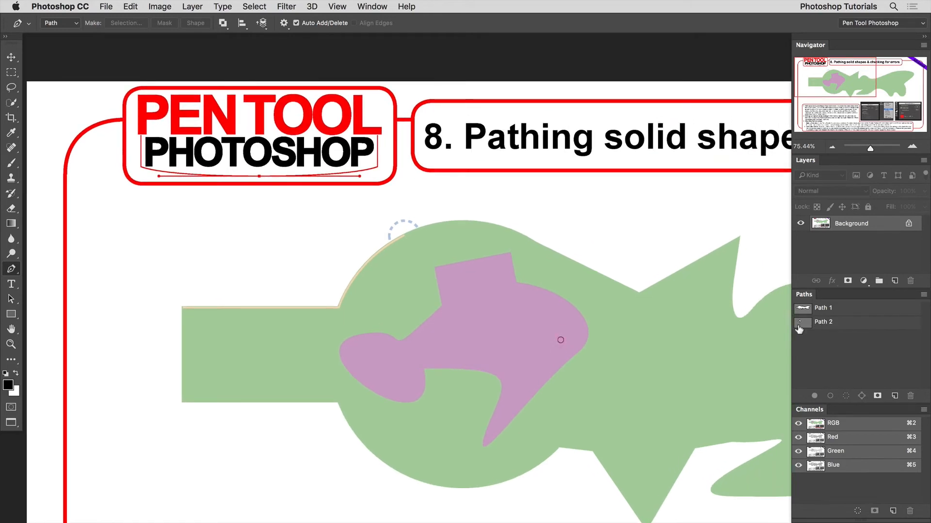
Load Path 2 as a selection and add a Hue/Saturation adjustment layer masked to the pink shape
{"action": "left_click", "coordinate": [802, 323], "text": "super"}
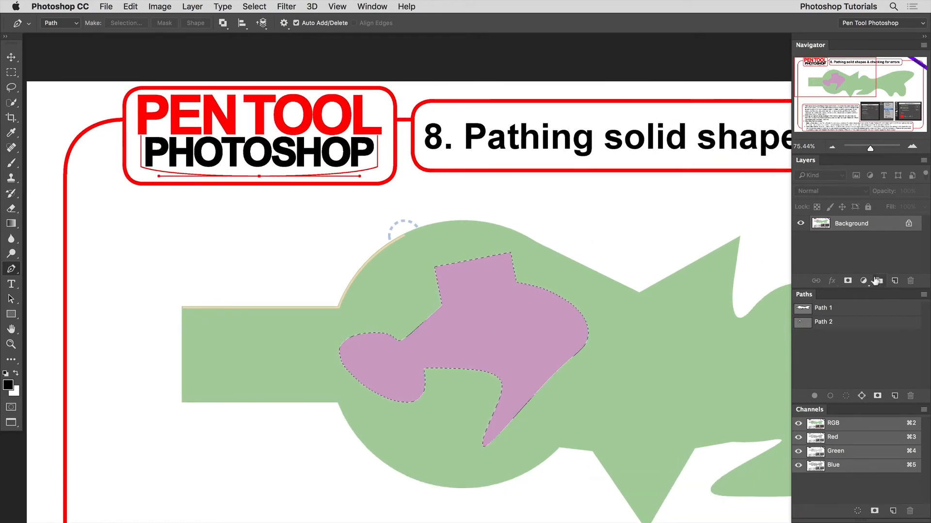
{"action": "left_click", "coordinate": [863, 281]}
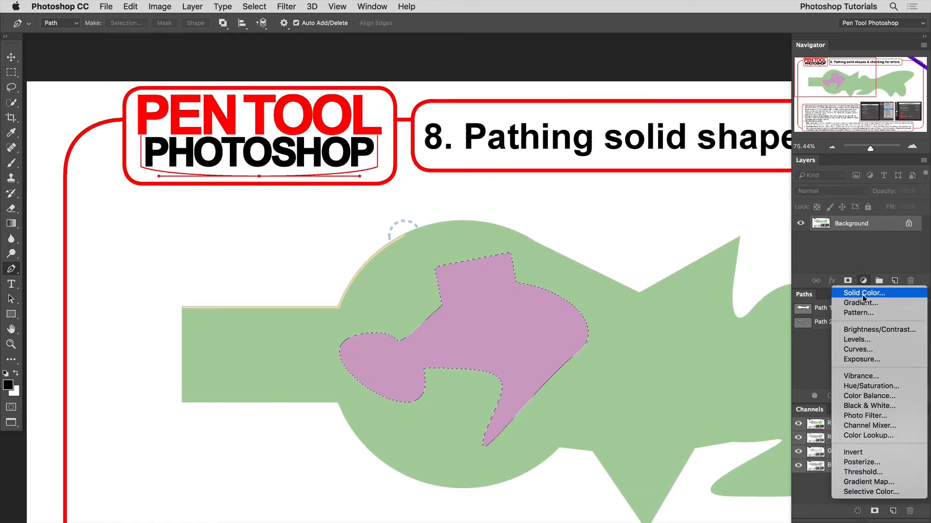
{"action": "left_click", "coordinate": [870, 386]}
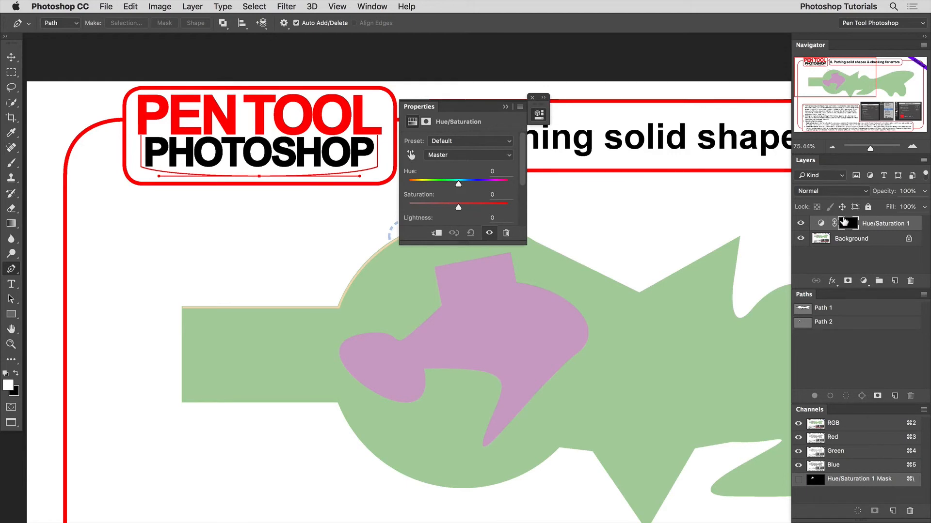
Set the adjustment layer's Hue to +120 and examine the recoloured shape's edge up close for an uncovered outline
{"action": "left_click_drag", "start_coordinate": [455, 183], "coordinate": [425, 183]}
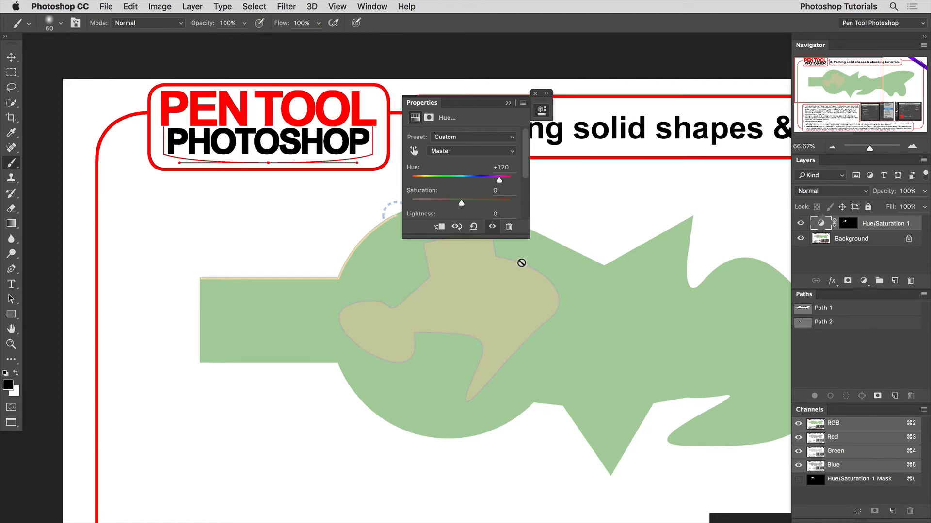
{"action": "left_click_drag", "start_coordinate": [544, 272], "coordinate": [577, 301]}
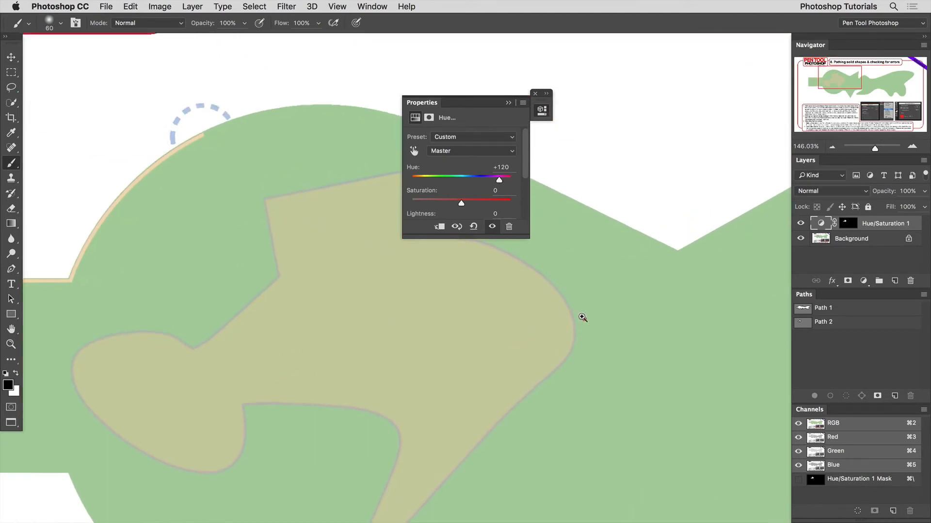
{"action": "left_click", "coordinate": [581, 318]}
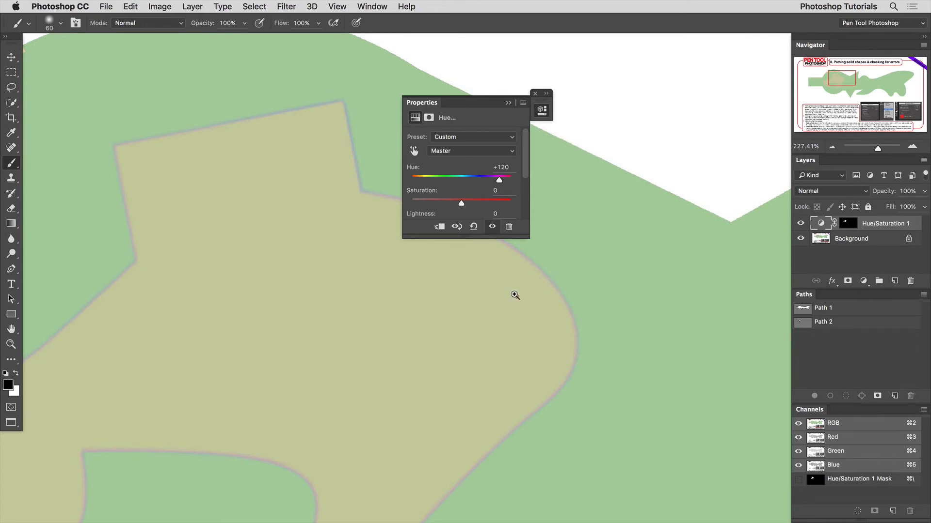
Collapse the Hue/Saturation properties and delete the adjustment layer
{"action": "left_click_drag", "start_coordinate": [518, 298], "coordinate": [488, 302]}
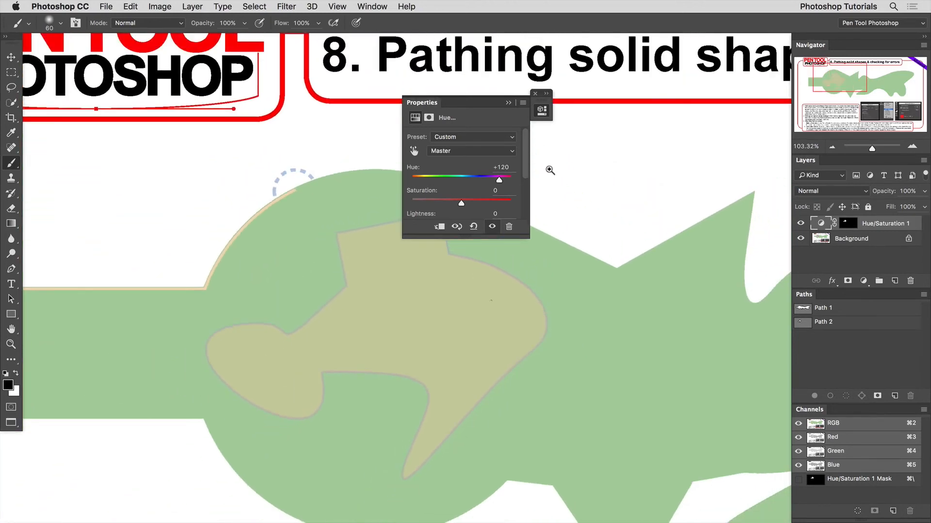
{"action": "left_click", "coordinate": [542, 110]}
{"action": "left_click_drag", "start_coordinate": [825, 229], "coordinate": [910, 281]}
{"action": "left_click_drag", "start_coordinate": [432, 344], "coordinate": [393, 267]}
Load Path 1 as a selection, examine its coverage including the pink shape in Quick Mask, and exit without a selection
{"action": "left_click", "coordinate": [799, 322], "text": "super"}
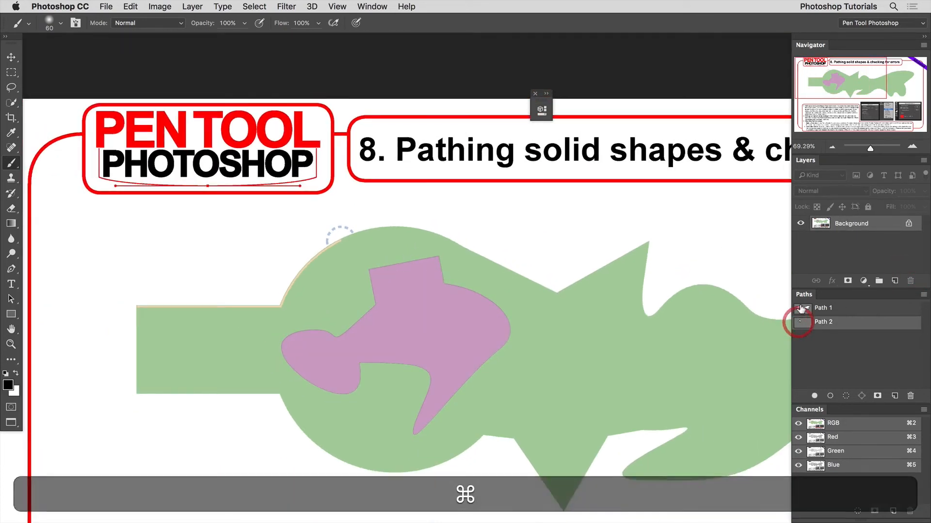
{"action": "left_click", "coordinate": [800, 308], "text": "super"}
{"action": "key", "text": "q"}
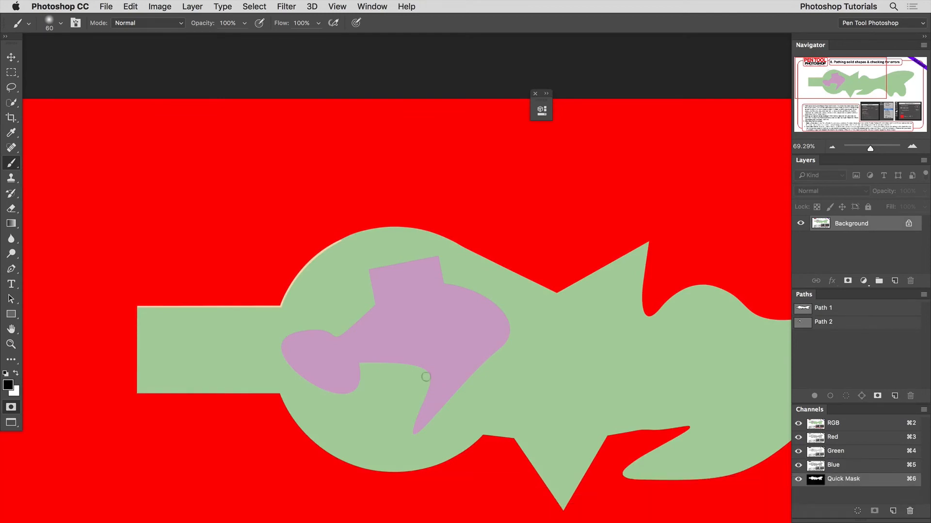
{"action": "key", "text": "q"}
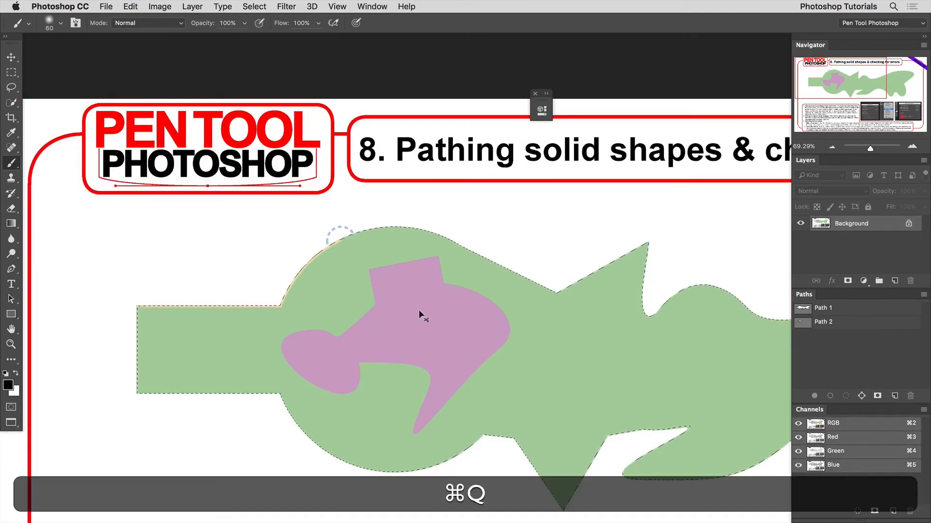
{"action": "key", "text": "cmd+d"}
Select all anchor points of Path 2 around the pink shape and cut them
{"action": "left_click", "coordinate": [803, 322], "text": "super"}
{"action": "key", "text": "p"}
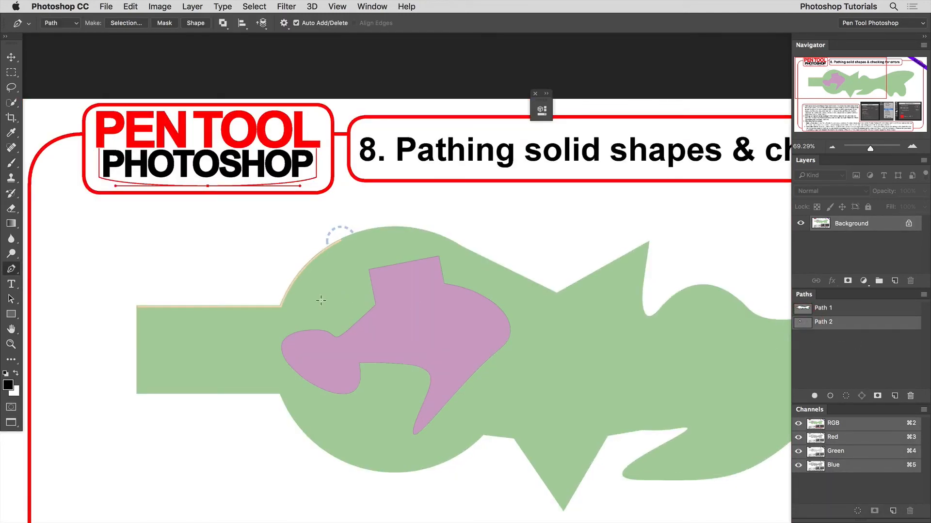
{"action": "left_click_drag", "start_coordinate": [242, 223], "coordinate": [558, 446]}
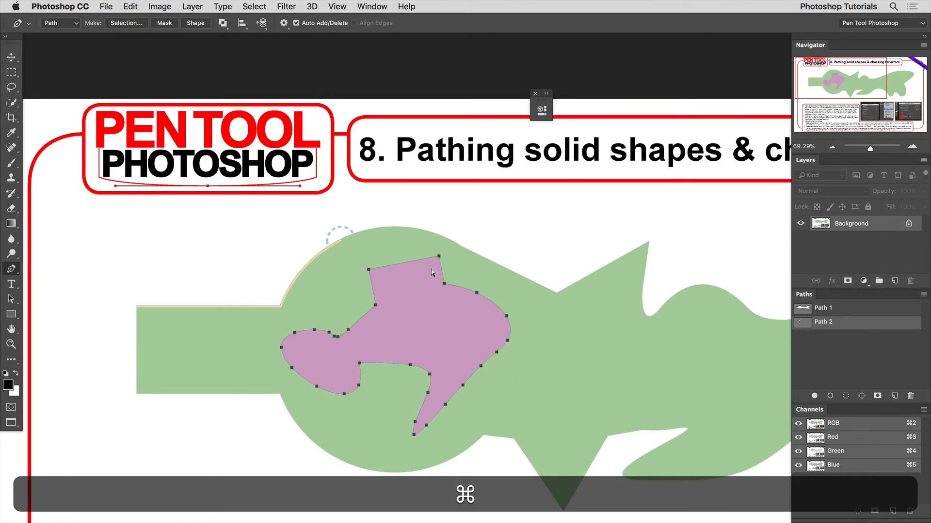
{"action": "key", "text": "super+x"}
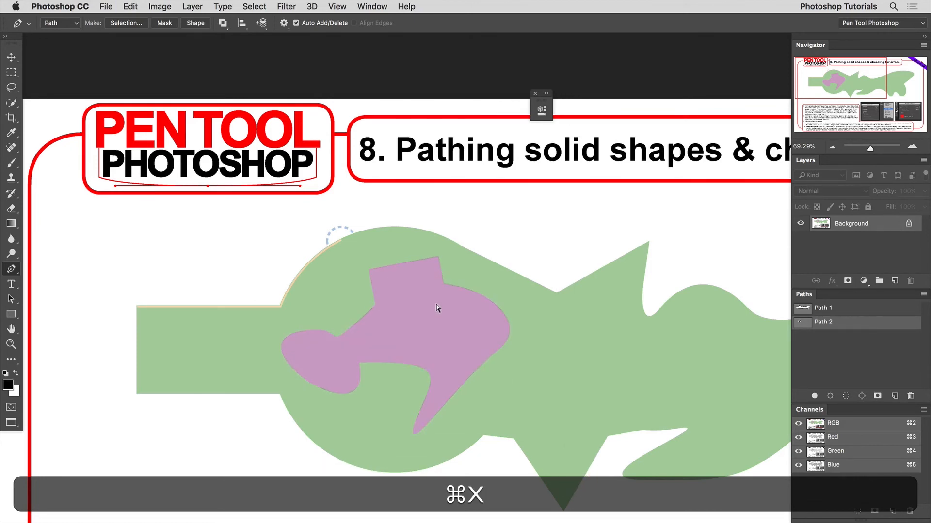
Paste the cut pink-shape outline into Path 1 and delete Path 2
{"action": "left_click", "coordinate": [835, 309]}
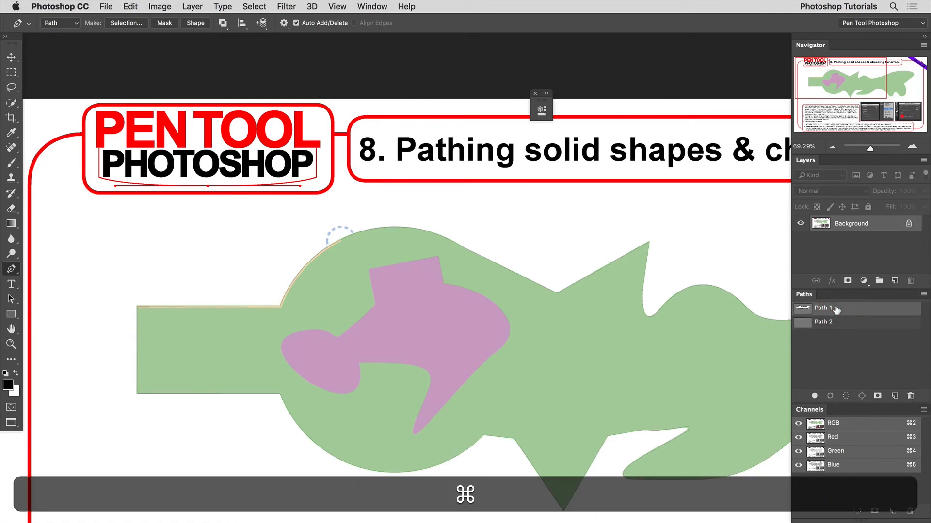
{"action": "key", "text": "super+v"}
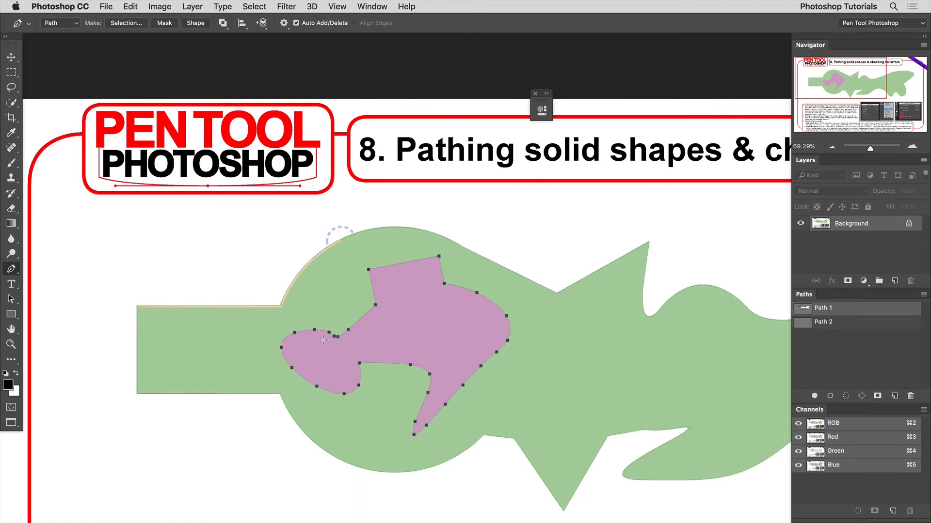
{"action": "left_click_drag", "start_coordinate": [841, 325], "coordinate": [912, 396]}
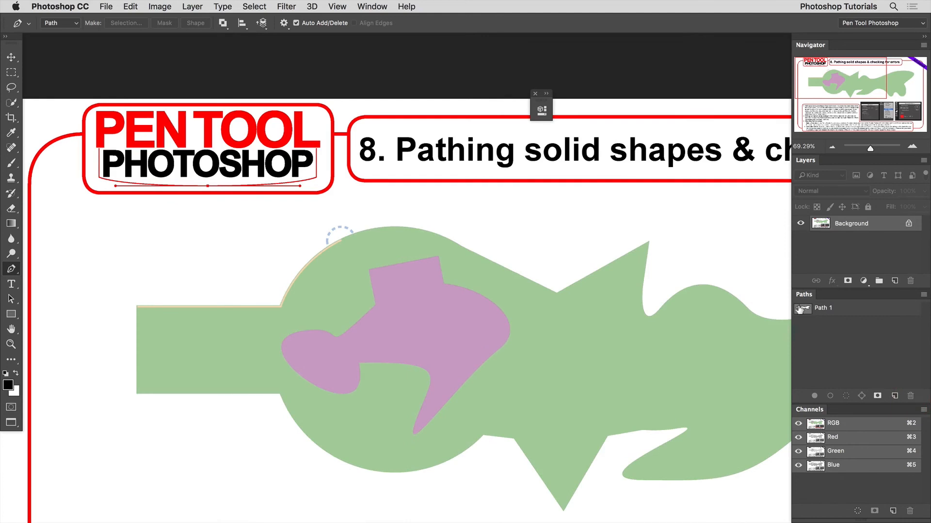
Load Path 1 as a selection, examine the combined path in Quick Mask, and check the Pen tool's path operation setting
{"action": "left_click", "coordinate": [803, 307], "text": "super"}
{"action": "key", "text": "q"}
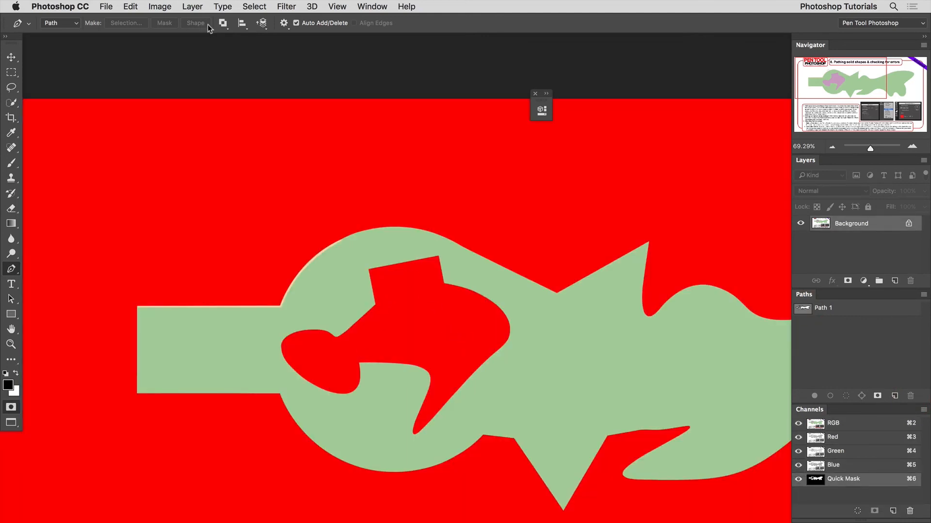
{"action": "left_click", "coordinate": [222, 23]}
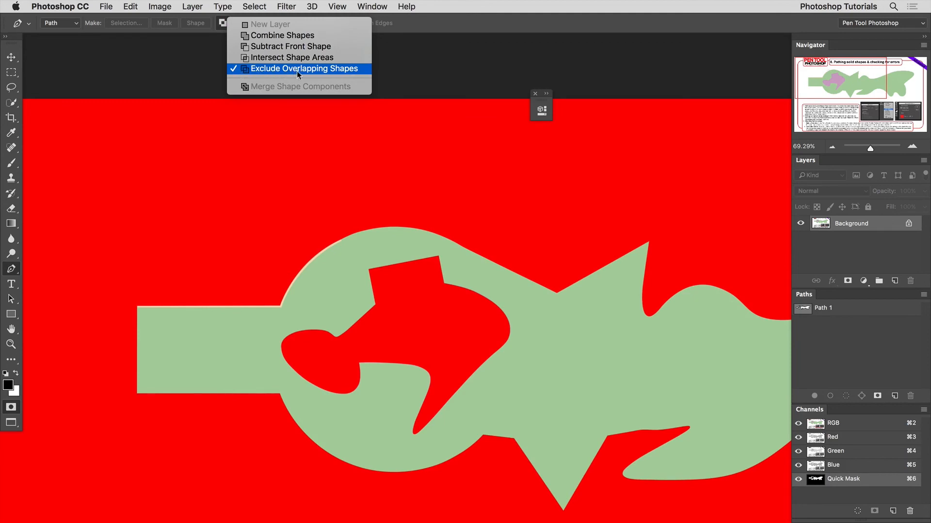
{"action": "left_click", "coordinate": [498, 17]}
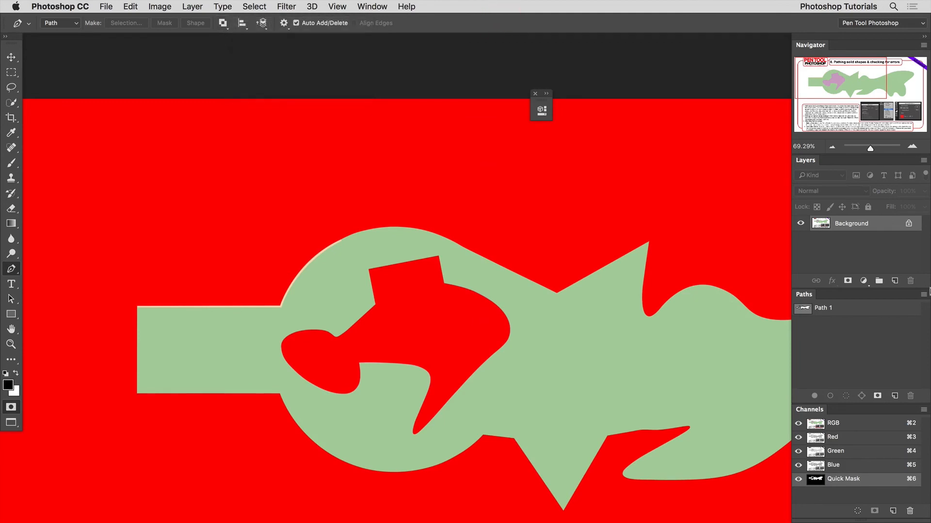
Display the anchor points of both outlines in Path 1 and examine them up close over the Quick Mask
{"action": "left_click", "coordinate": [805, 308]}
{"action": "left_click_drag", "start_coordinate": [505, 226], "coordinate": [400, 392]}
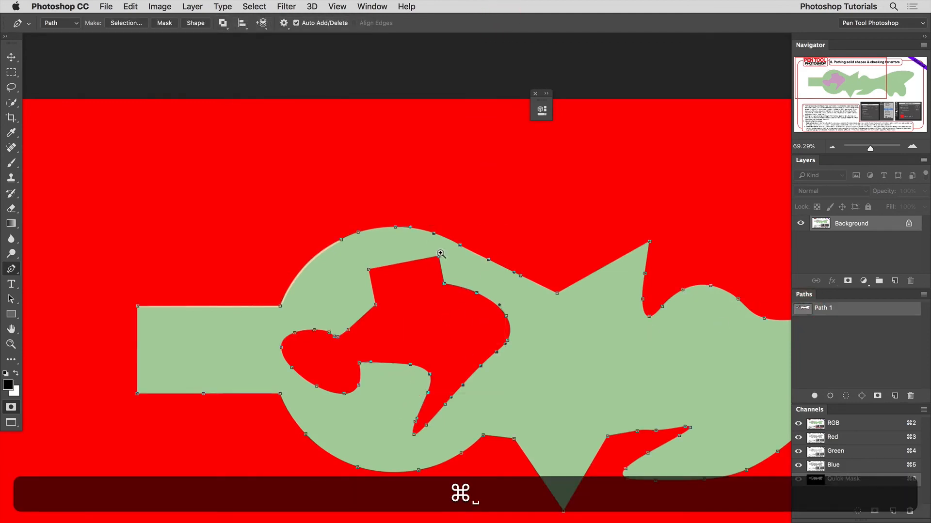
{"action": "left_click_drag", "start_coordinate": [441, 256], "coordinate": [497, 280]}
{"action": "left_click_drag", "start_coordinate": [565, 367], "coordinate": [523, 338]}
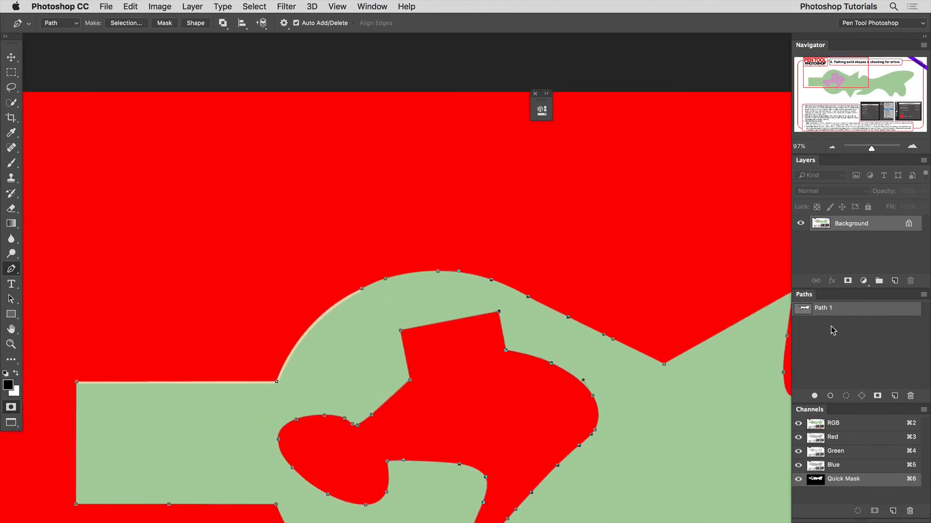
Exit Quick Mask, drop the selection, and draw a narrow upright oval subpath in Path 1 on the green area beside the pink shape
{"action": "key", "text": "q"}
{"action": "key", "text": "super+d"}
{"action": "left_click_drag", "start_coordinate": [588, 406], "coordinate": [401, 372]}
{"action": "left_click_drag", "start_coordinate": [530, 384], "coordinate": [474, 371]}
Load Path 1 as a selection, examine the oval and pink-shape cut-outs in Quick Mask, then exit and fit the page in view
{"action": "left_click", "coordinate": [802, 308], "text": "super"}
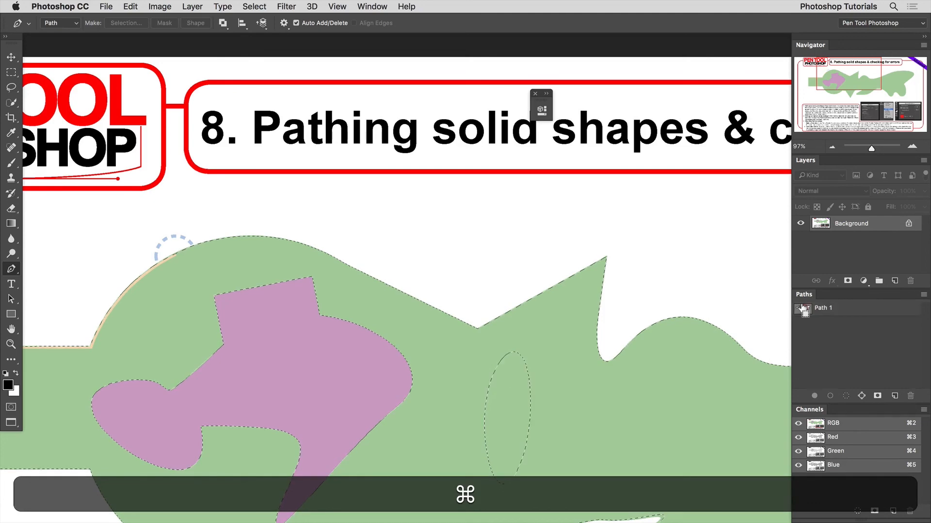
{"action": "key", "text": "q"}
{"action": "scroll", "coordinate": [370, 276], "scroll_direction": "down", "scroll_amount": 5}
{"action": "left_click_drag", "start_coordinate": [369, 276], "coordinate": [443, 312]}
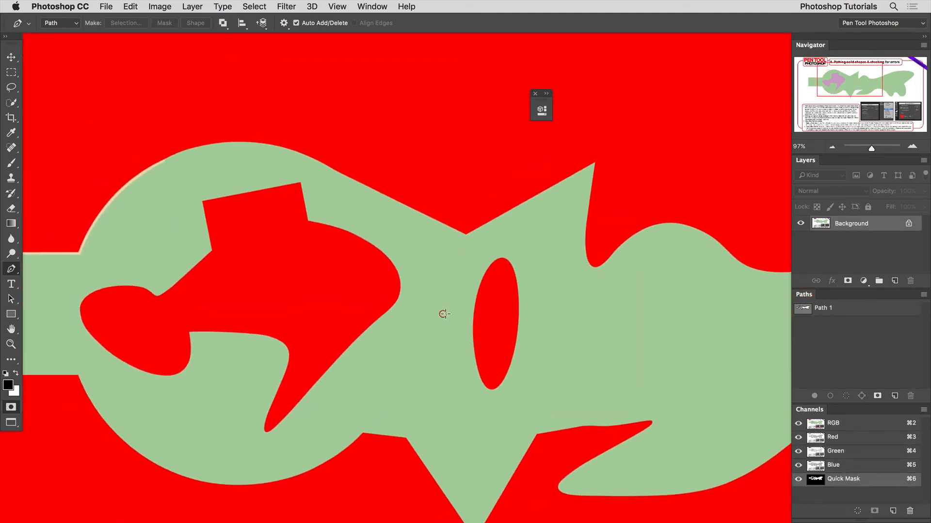
{"action": "key", "text": "q"}
{"action": "key", "text": "super+0"}
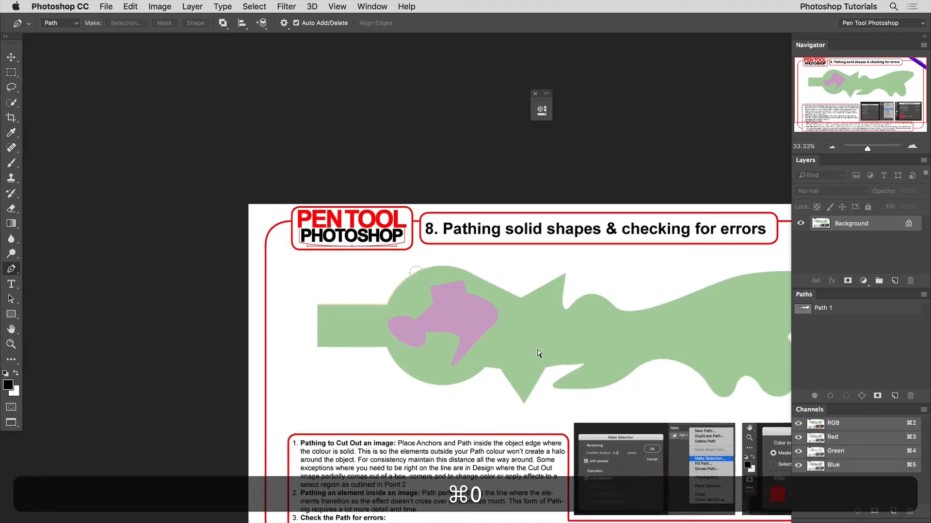